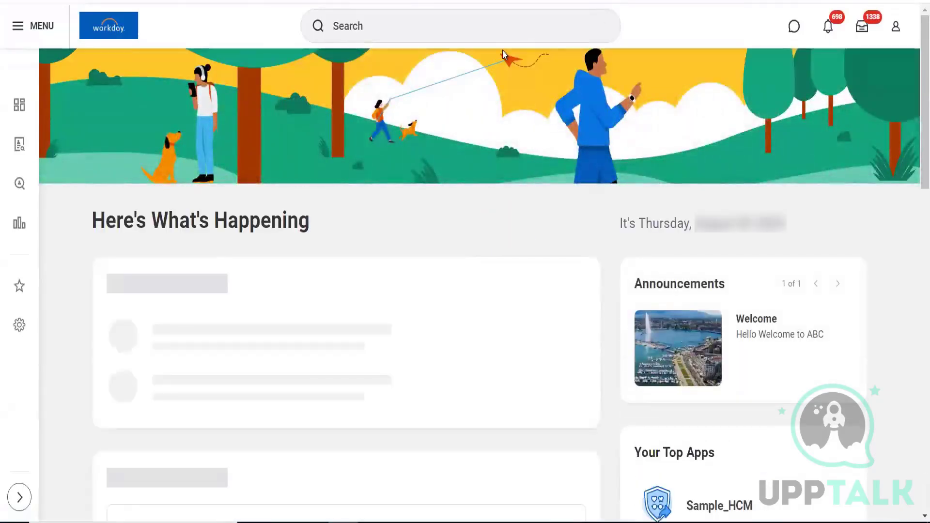
Step: Search 'create one time' and launch the Create One-Time Payment Plan task
click(419, 33)
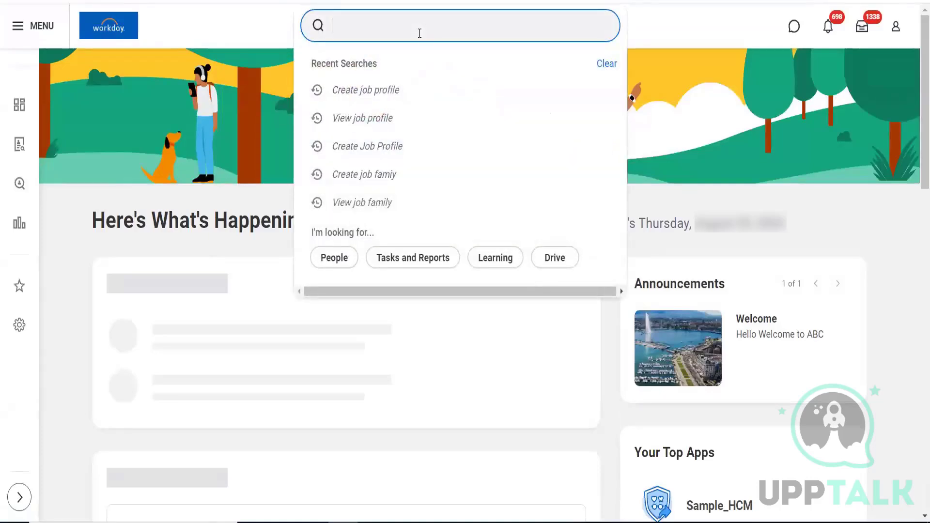
text(create one )
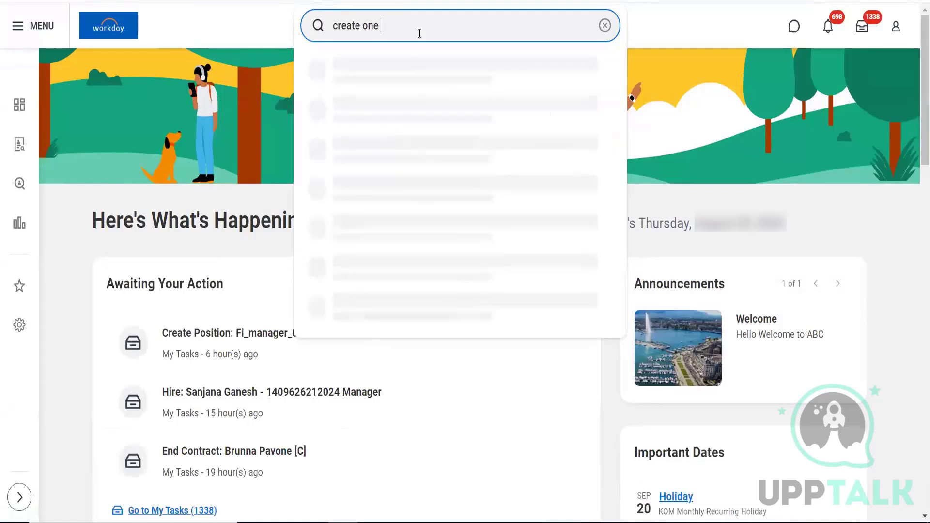
text(time)
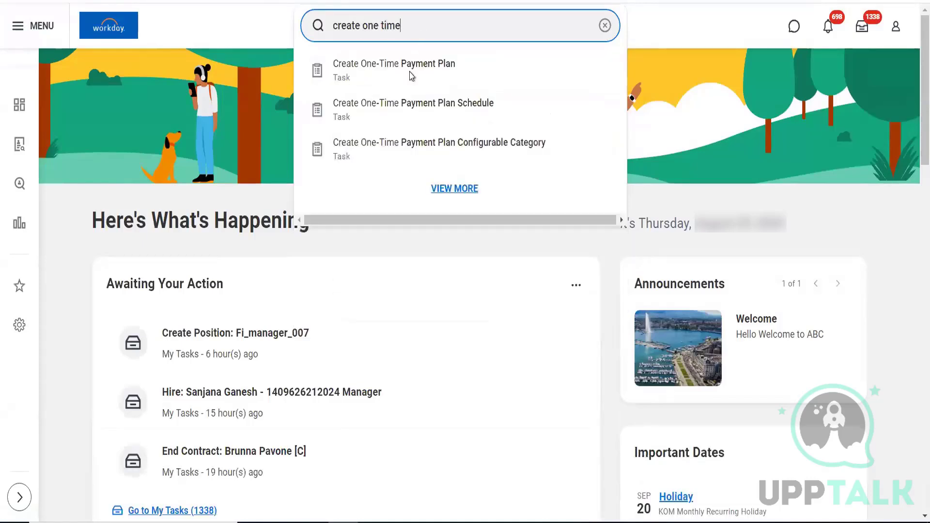
click(408, 73)
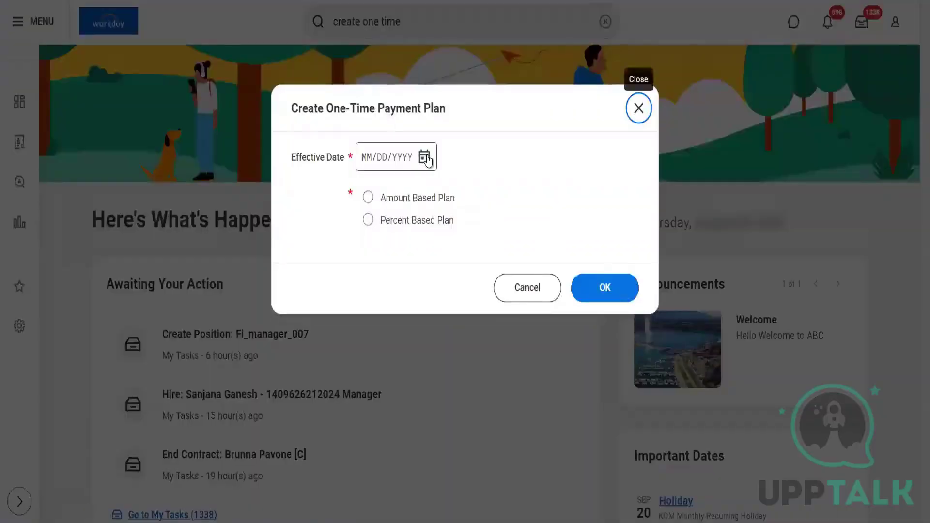
Step: Start an Amount Based Plan effective 08/29/2024 and bring up the full plan form
click(424, 158)
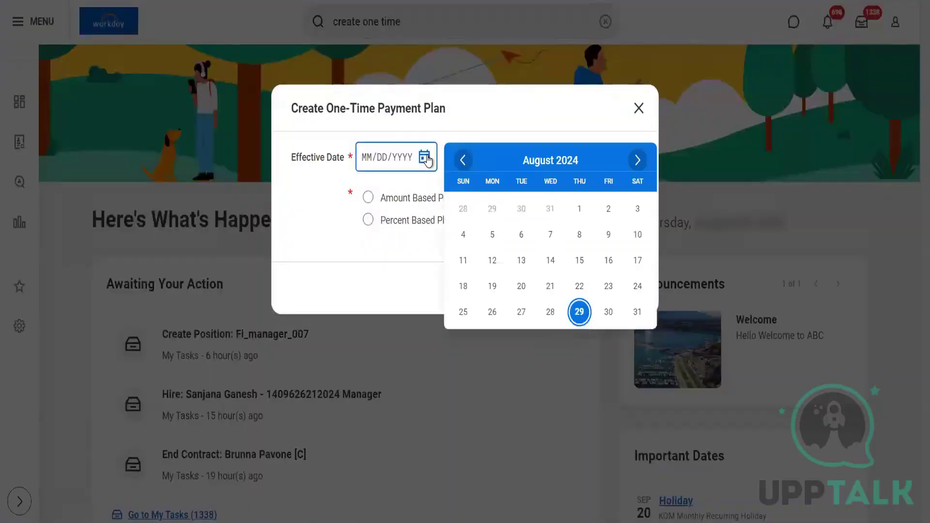
click(579, 311)
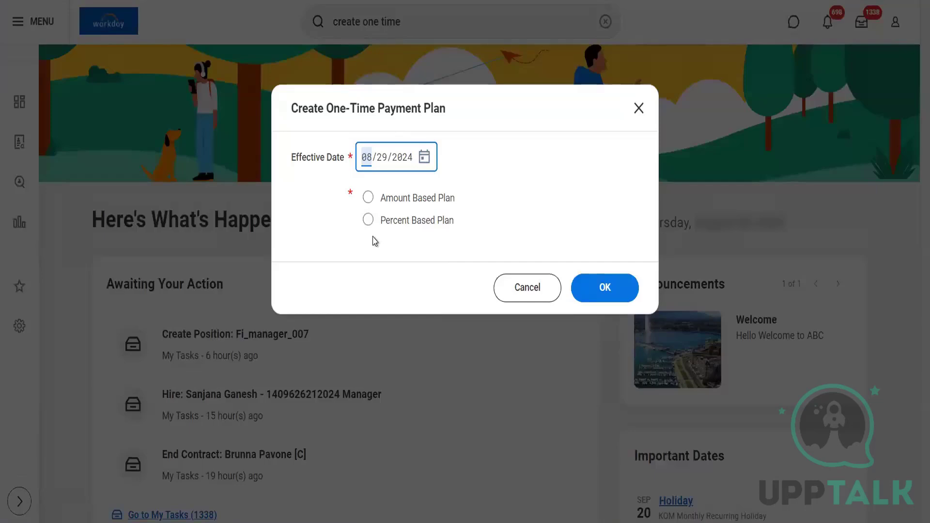
click(406, 198)
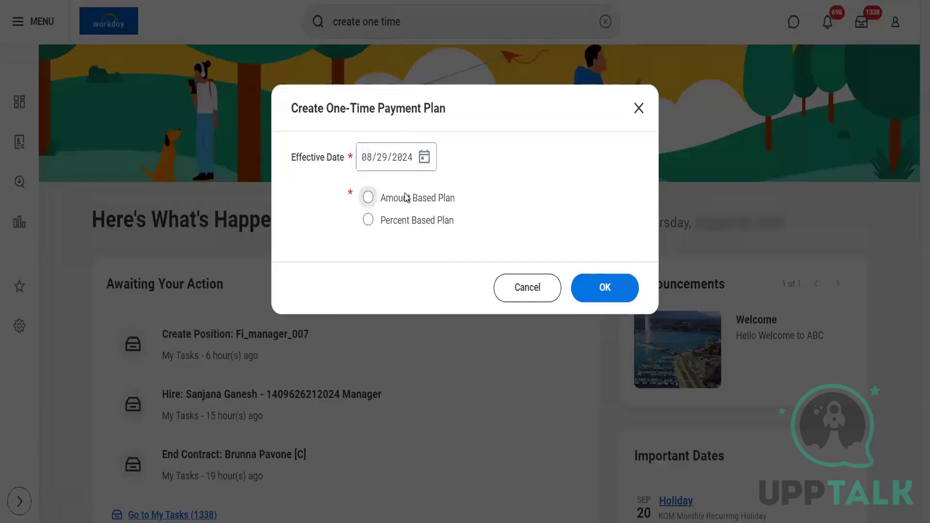
click(617, 296)
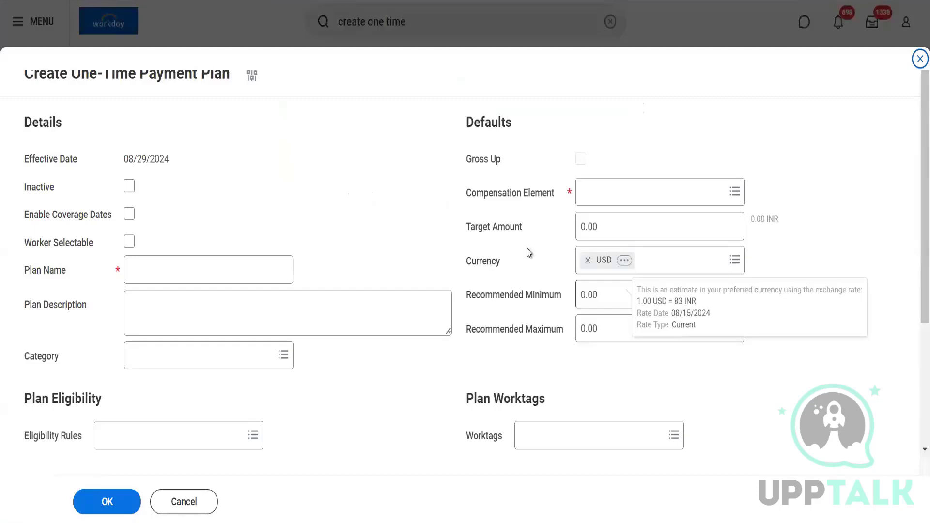
Step: Tick Enable Coverage Dates in the plan details section
scroll(256, 217, down, 1)
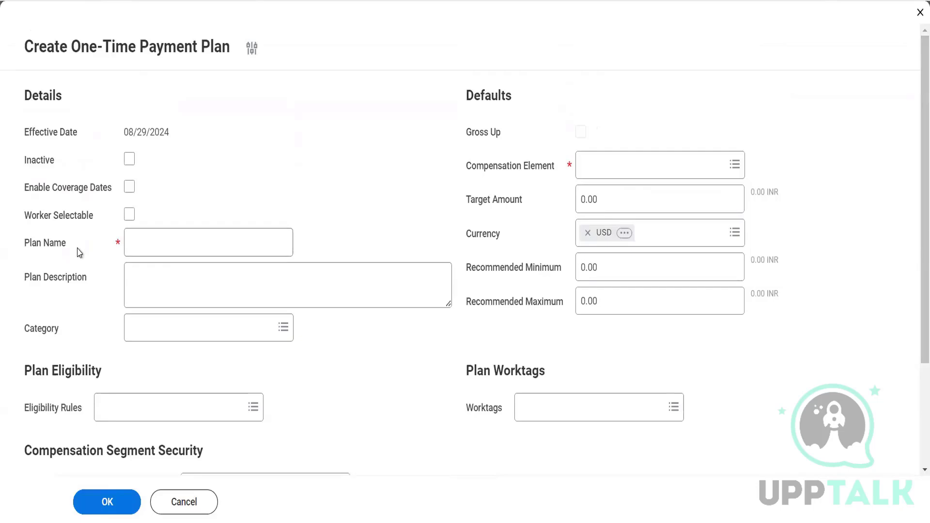
click(130, 193)
Step: Enter a first name plus 'Referral Bonus Plan' as the plan name, correcting 'Refferal' to 'Referral'
click(231, 240)
text(R)
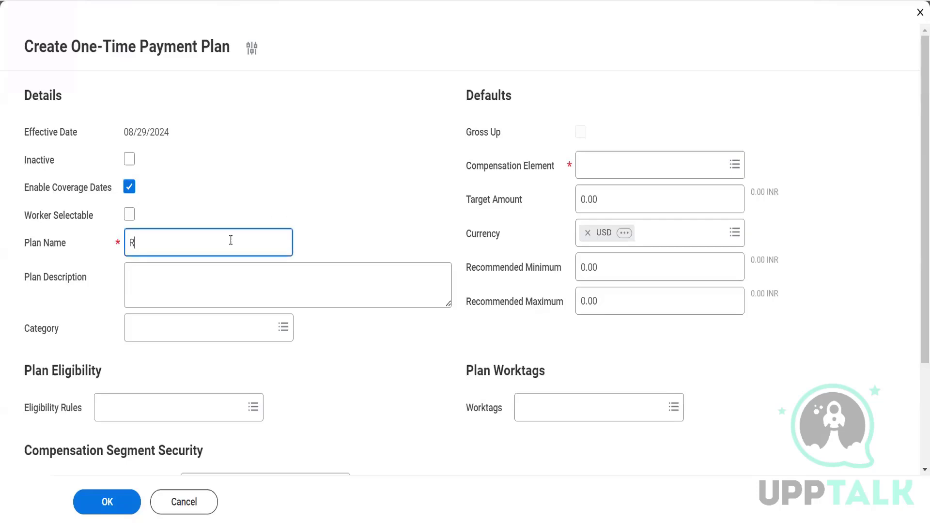
text(aj Refferal Bonus pLA)
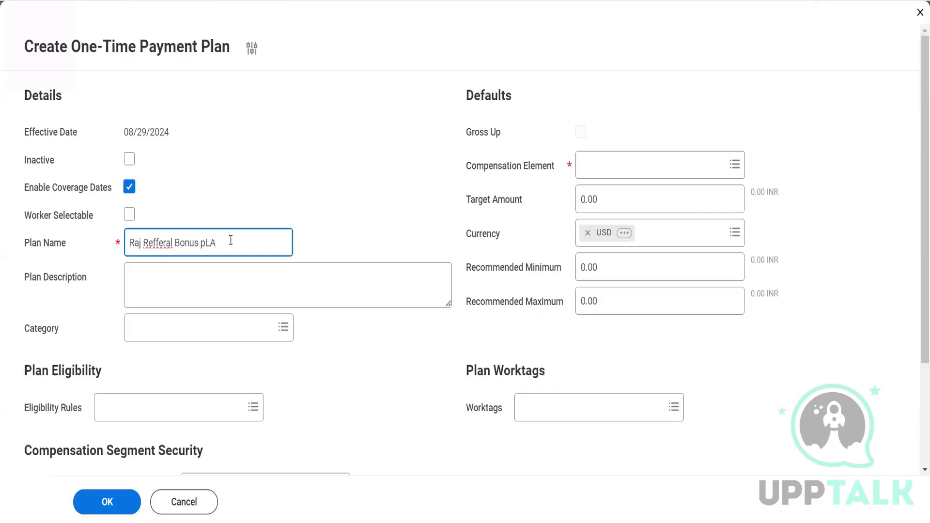
key(BackSpace)
key(BackSpace)
key(BackSpace)
text(Plan)
right_click(149, 243)
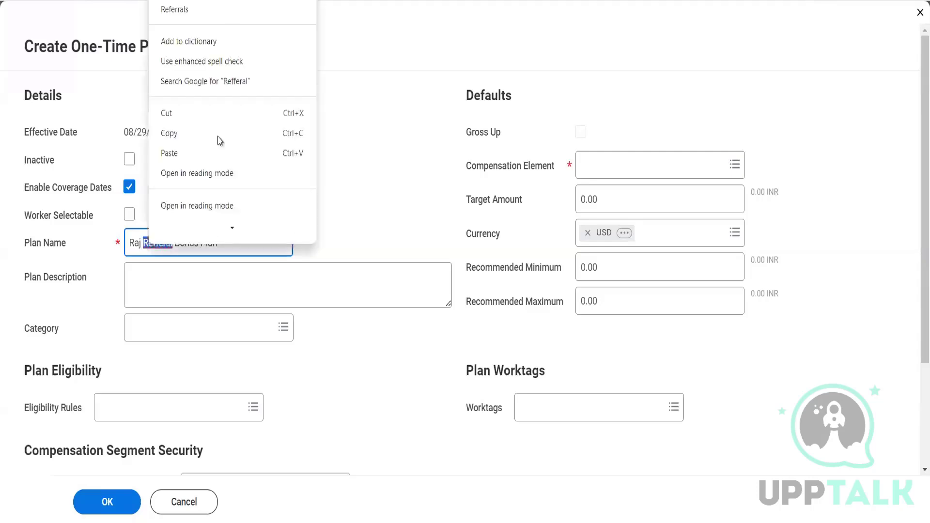
click(216, 1)
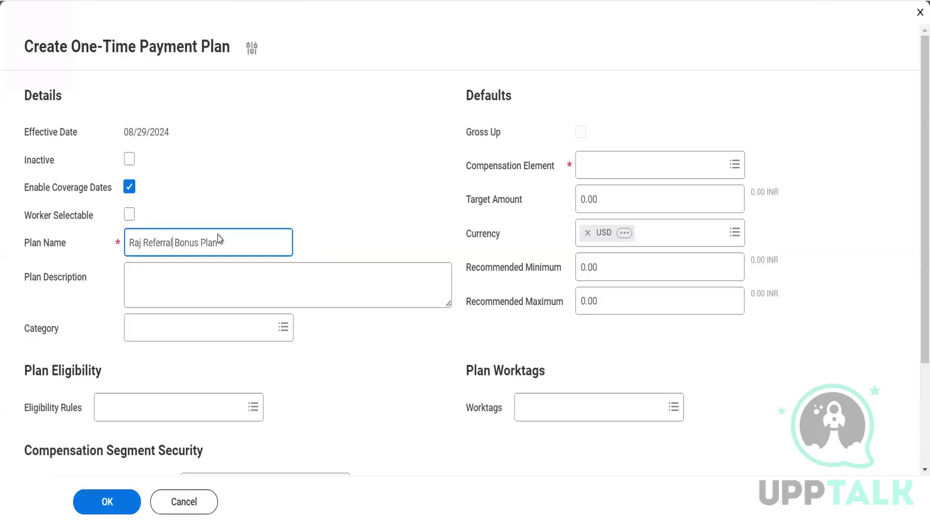
click(194, 332)
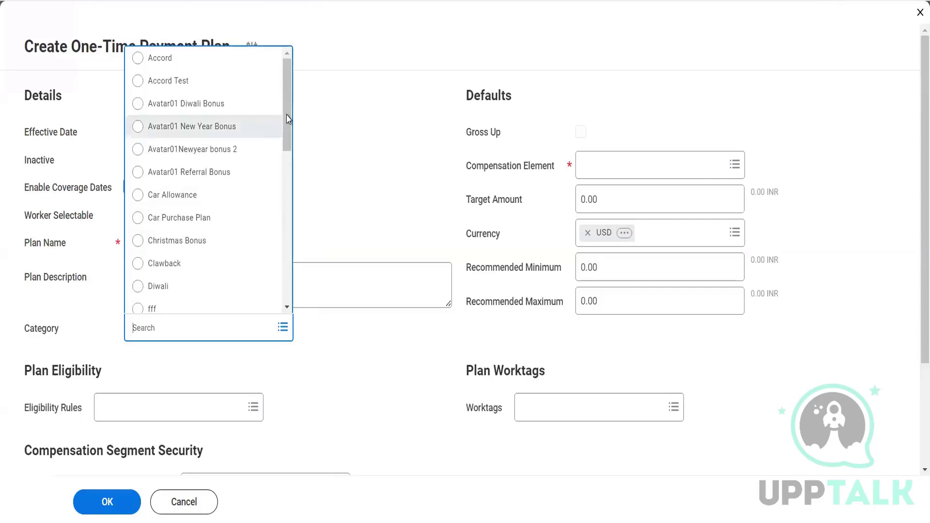
Step: Pick Referral as the plan Category from the category list
drag(287, 119, 286, 197)
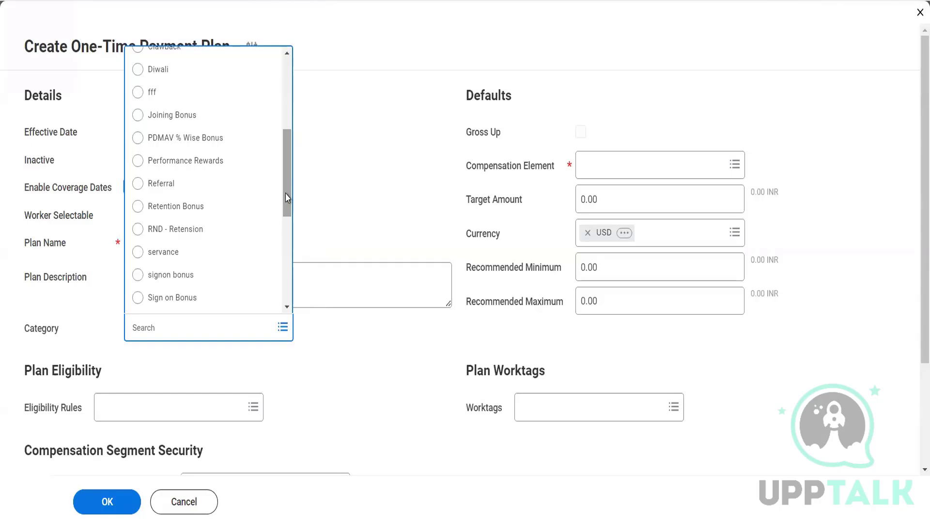
click(330, 172)
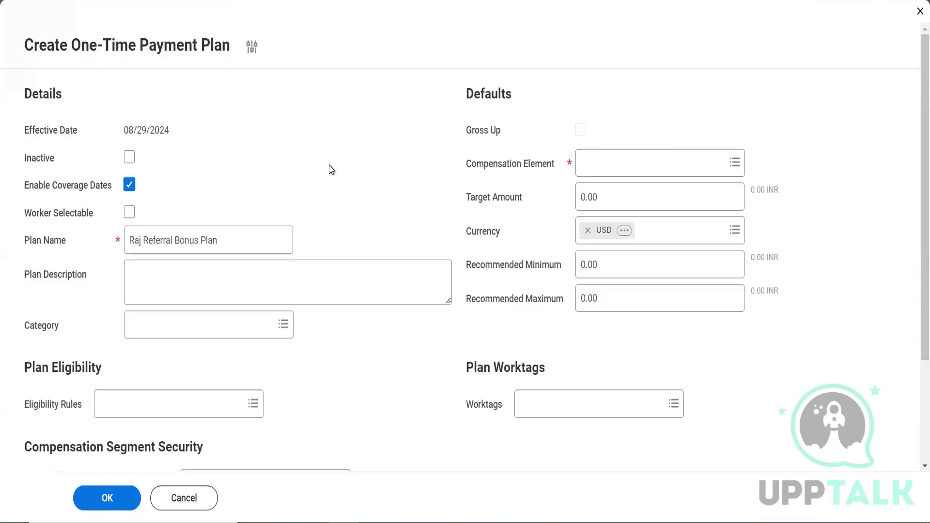
click(187, 326)
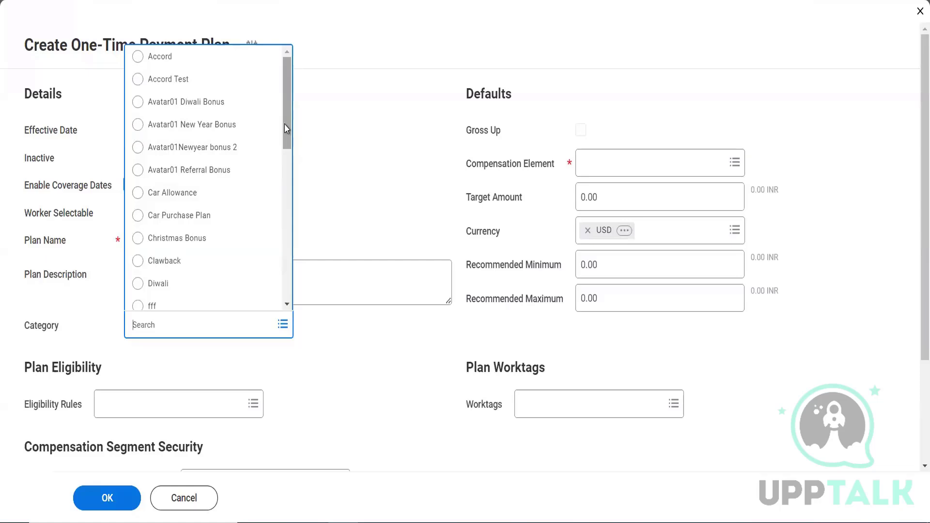
drag(287, 128, 238, 216)
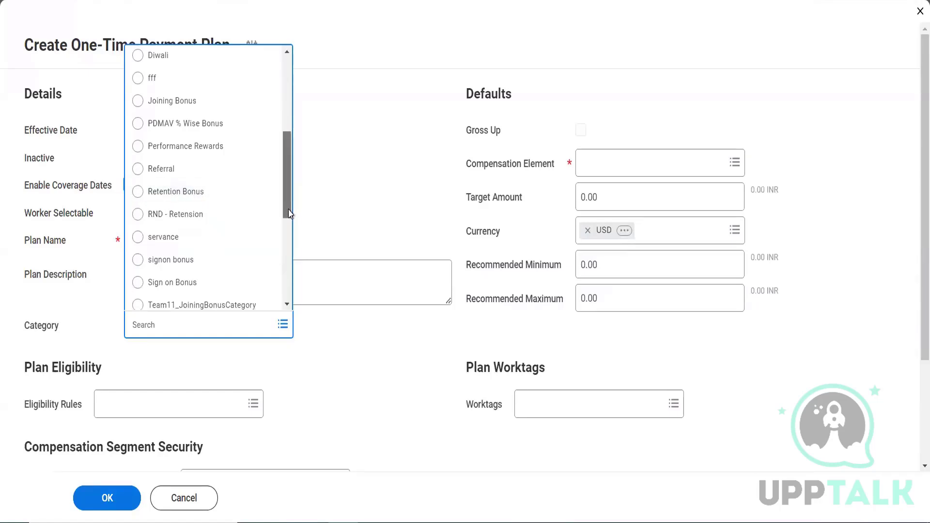
drag(290, 201, 286, 84)
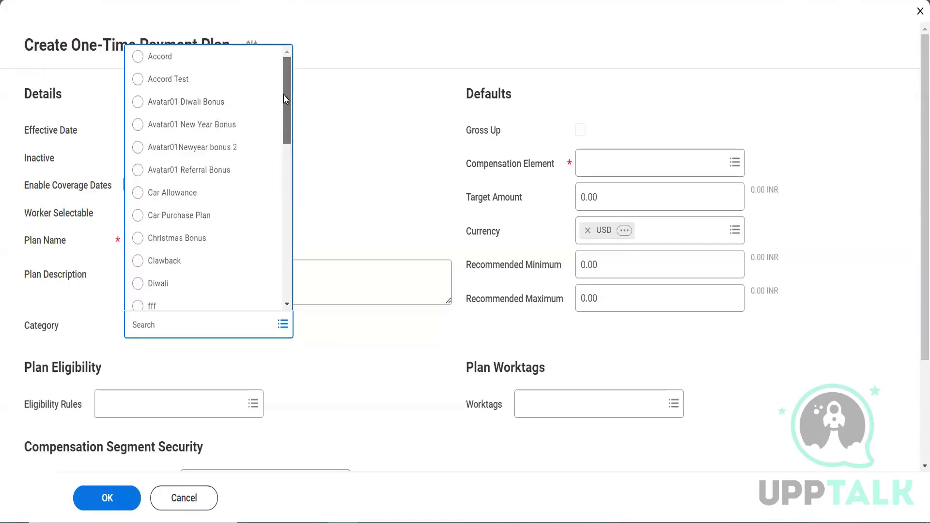
drag(284, 95, 284, 190)
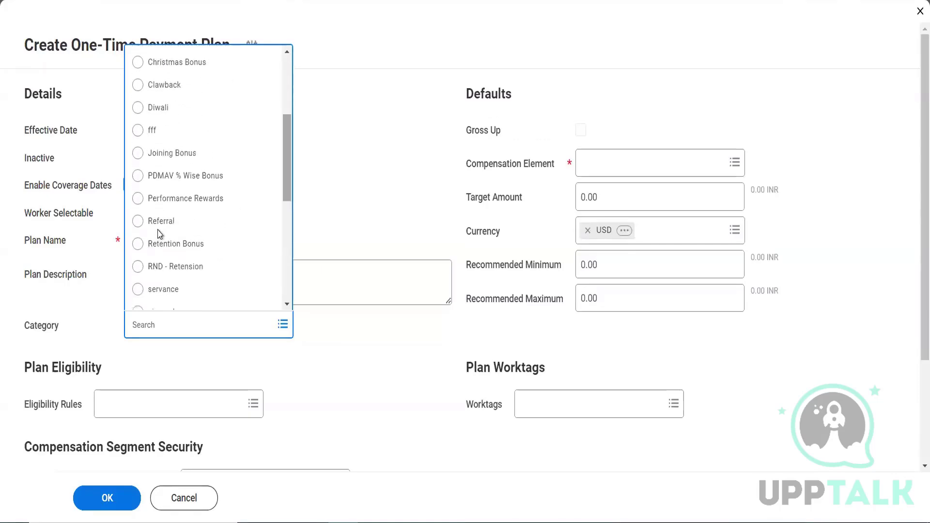
click(156, 222)
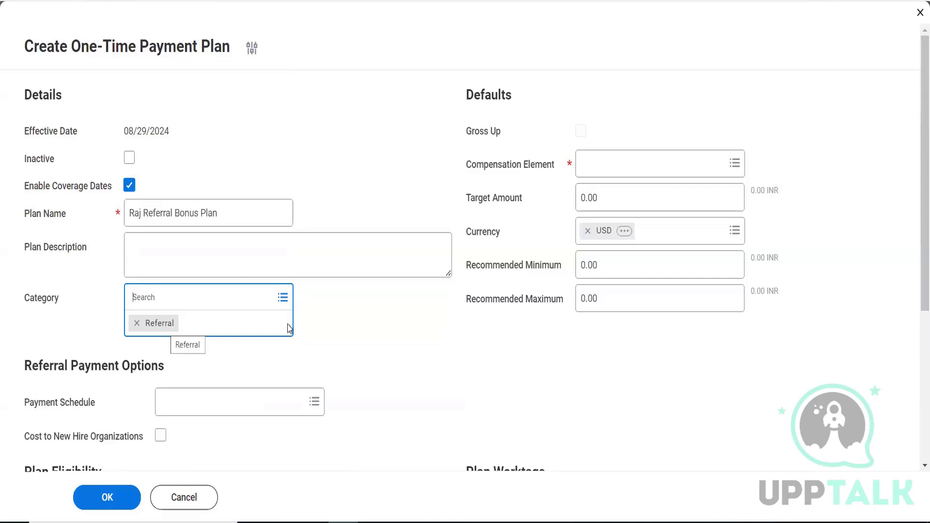
Step: Remove Referral from the Category field and duplicate the Workday browser tab
click(325, 332)
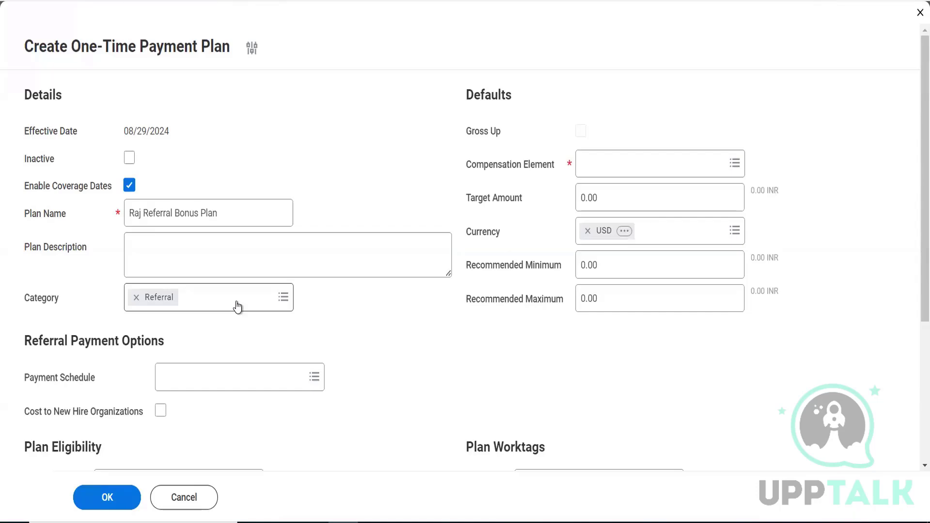
click(136, 297)
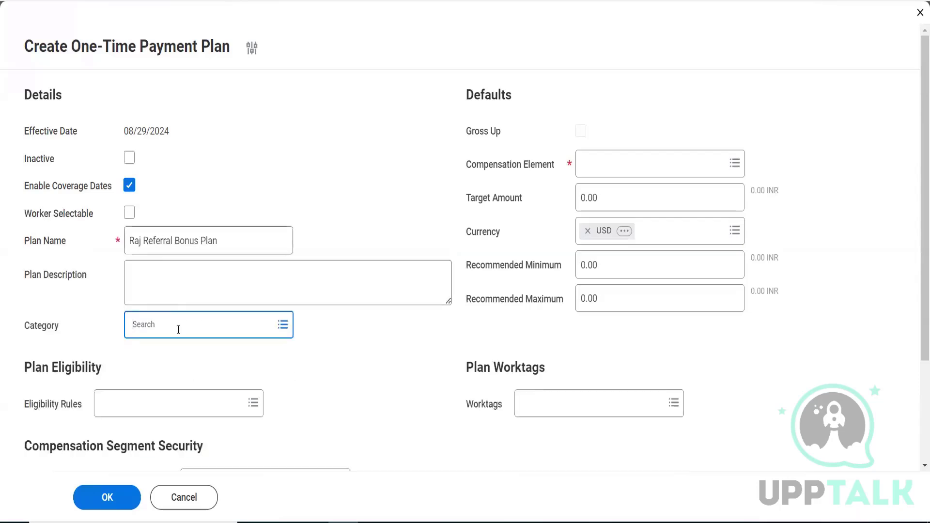
mouse_move(630, 199)
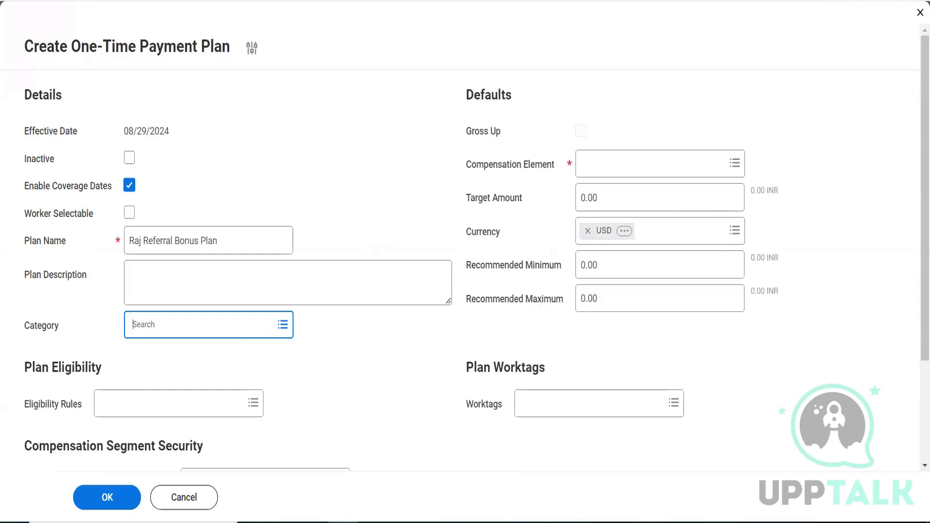
right_click(237, 1)
click(276, 89)
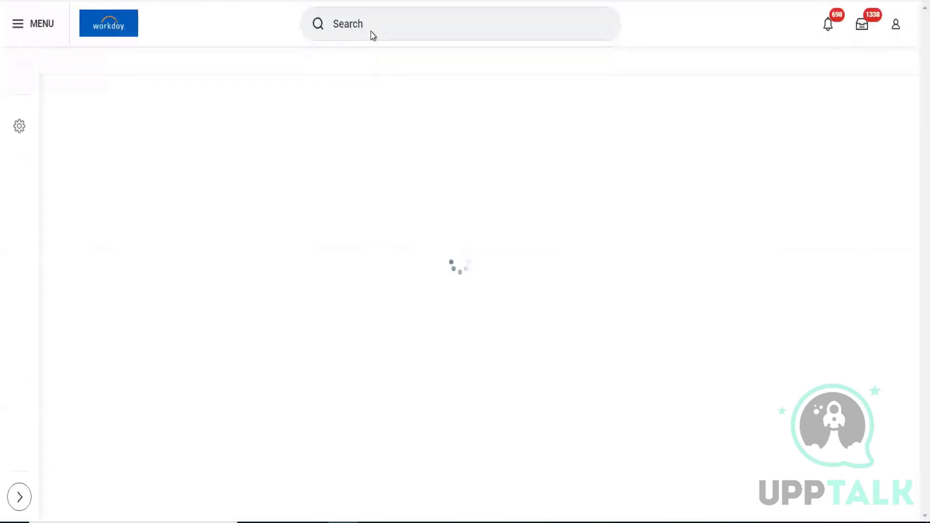
click(371, 32)
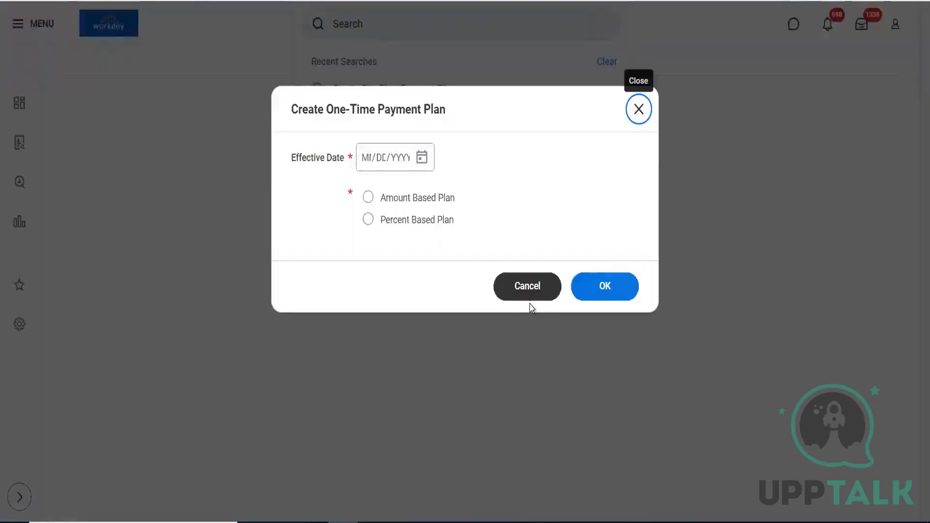
click(528, 289)
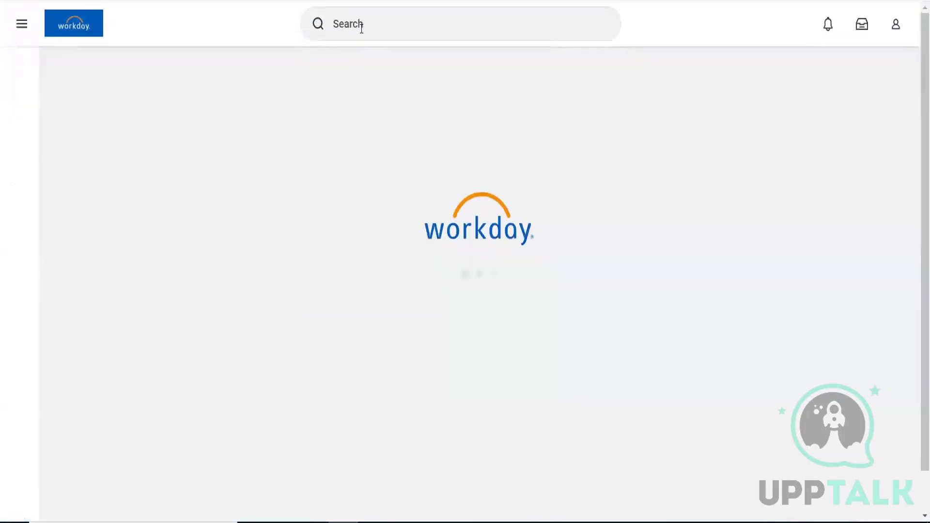
click(361, 24)
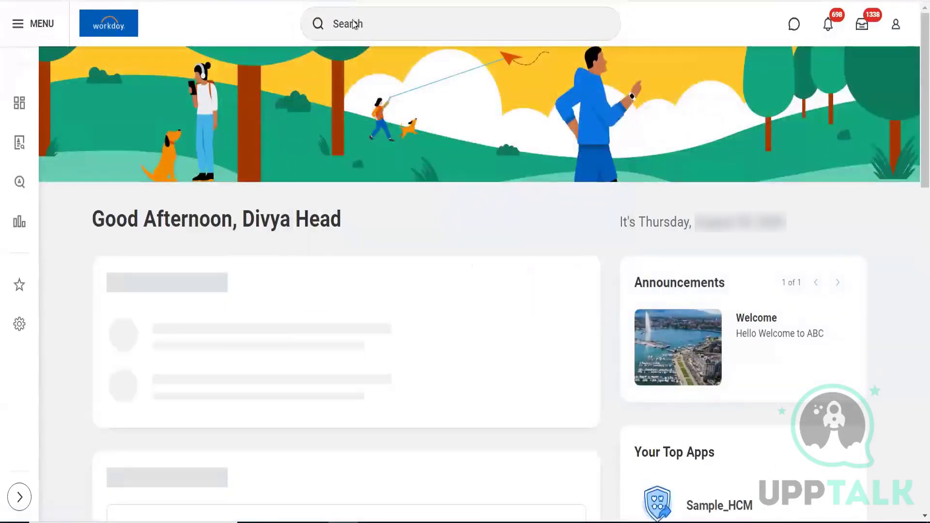
click(353, 23)
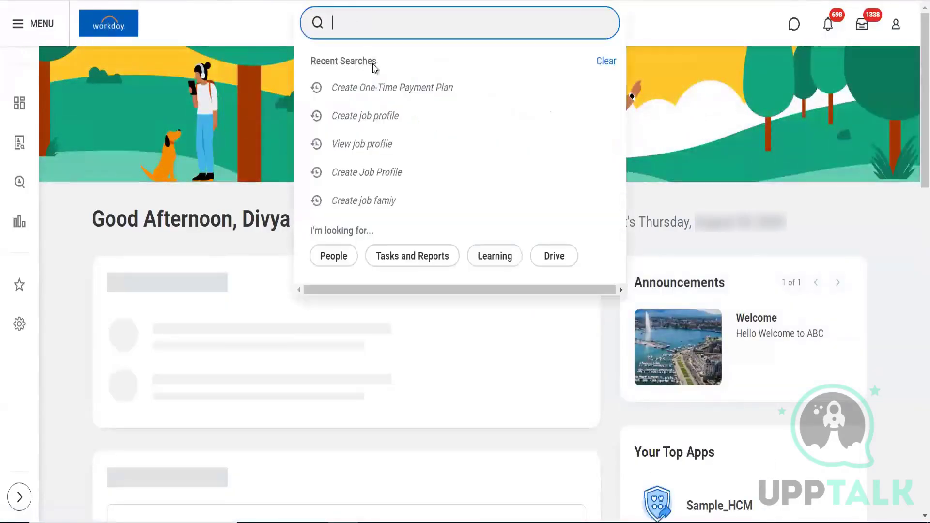
click(378, 89)
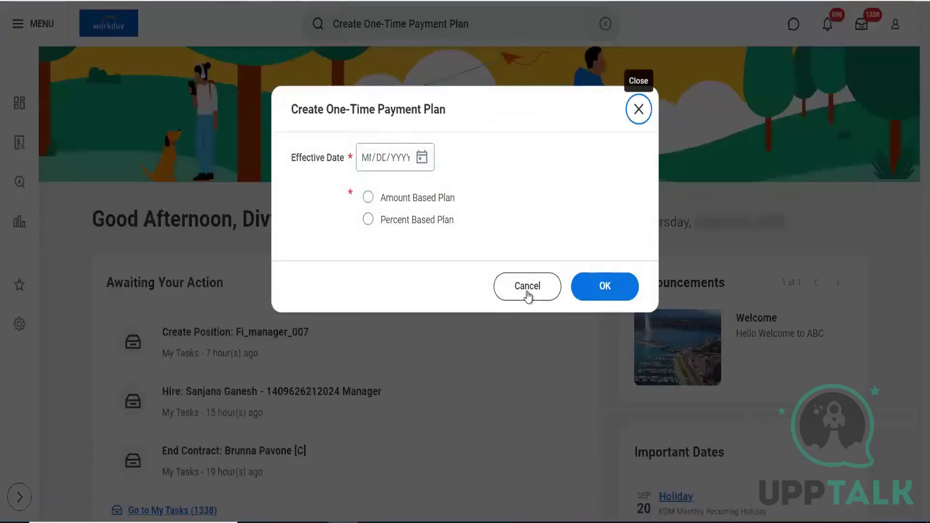
click(527, 293)
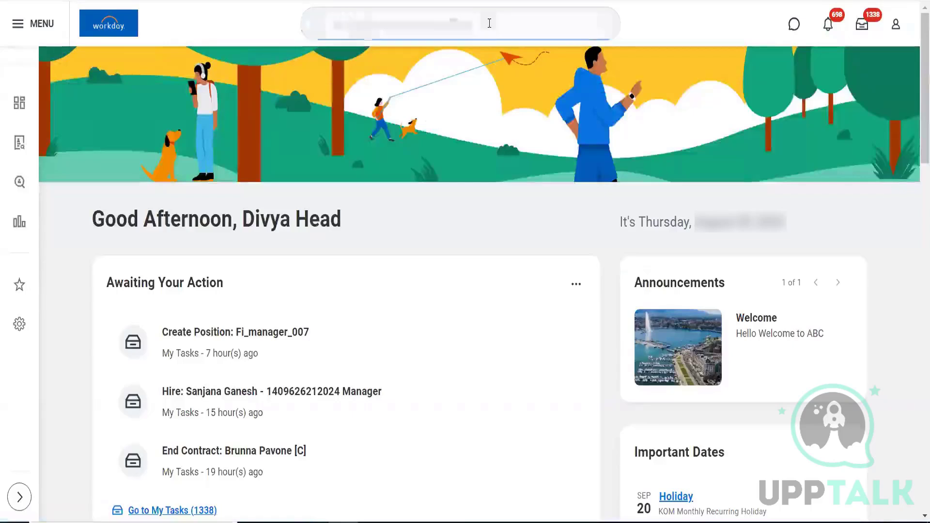
click(489, 24)
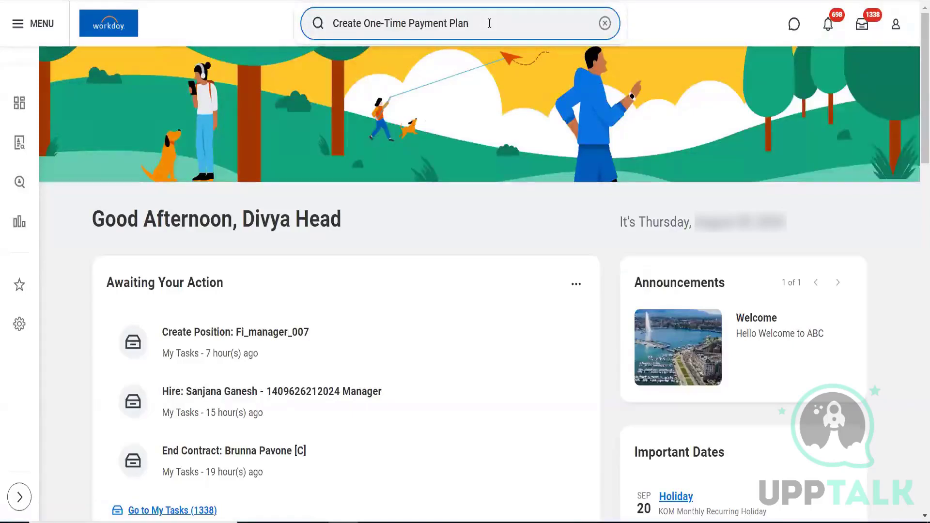
text(configu)
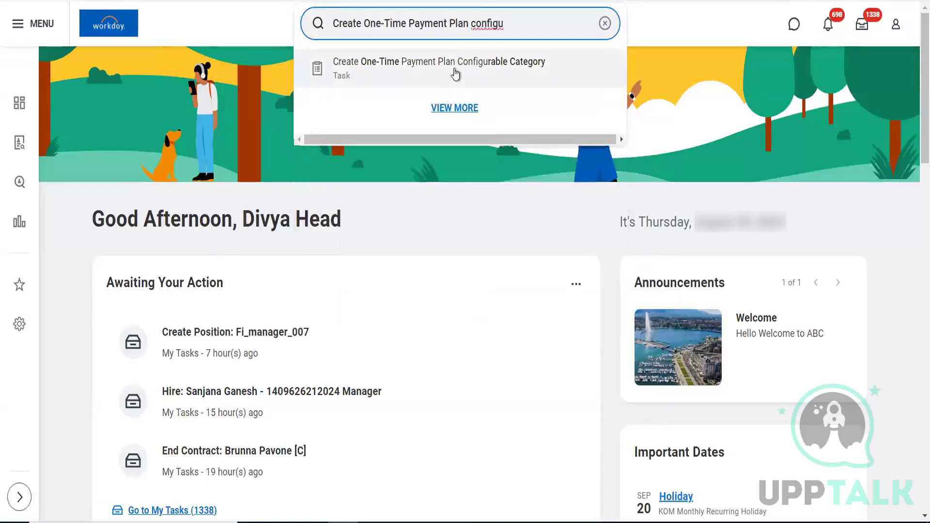
Step: Open the Create One-Time Payment Plan Configurable Category task and select its category name field
click(499, 71)
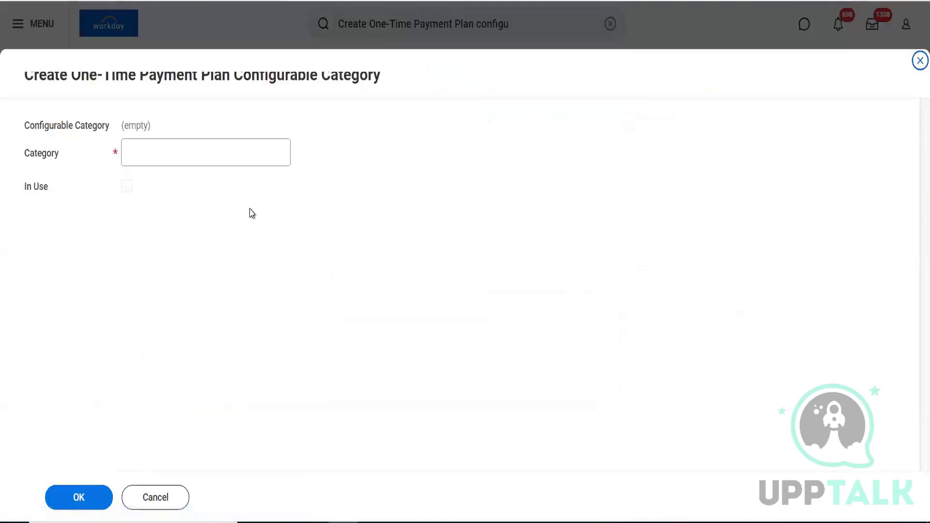
click(147, 160)
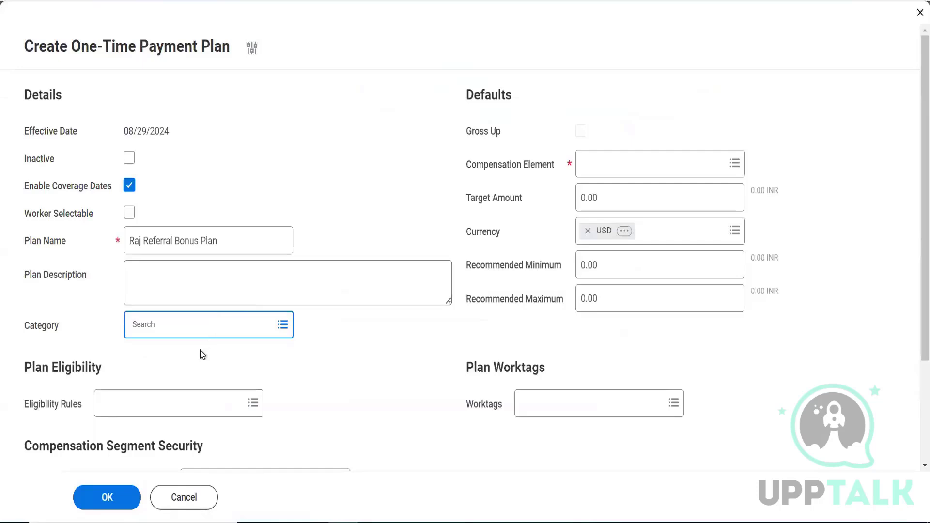
click(193, 320)
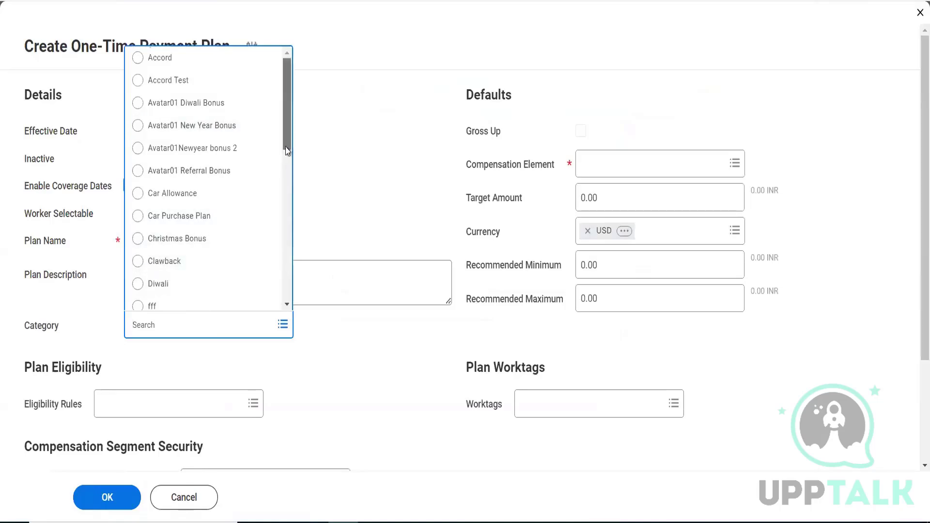
drag(287, 151, 285, 201)
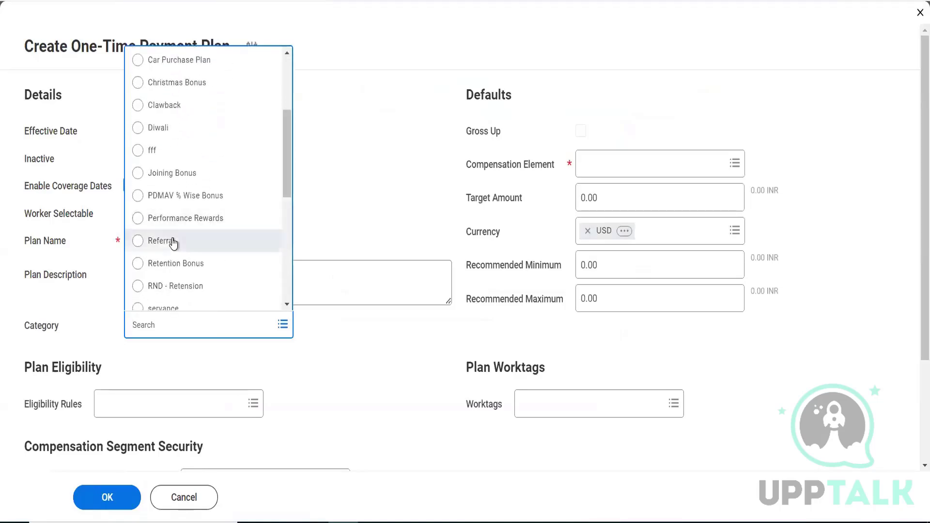
click(174, 242)
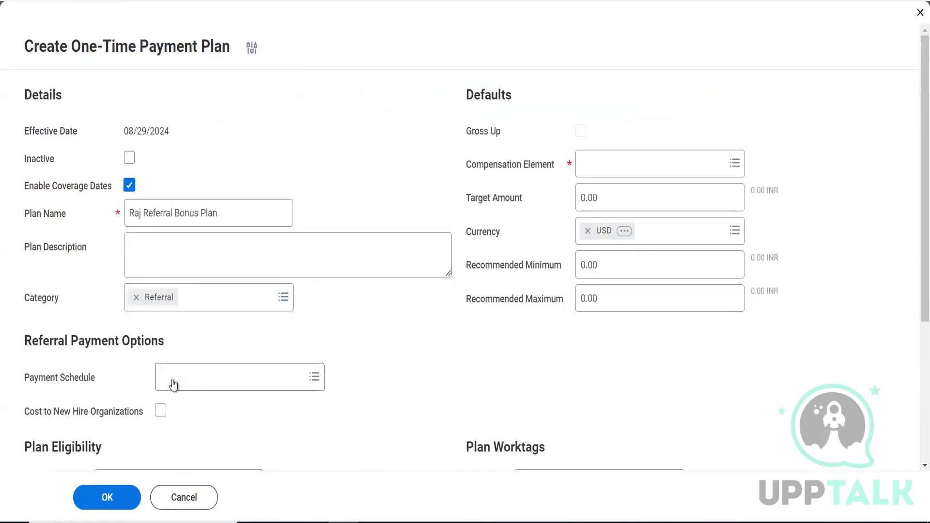
click(135, 298)
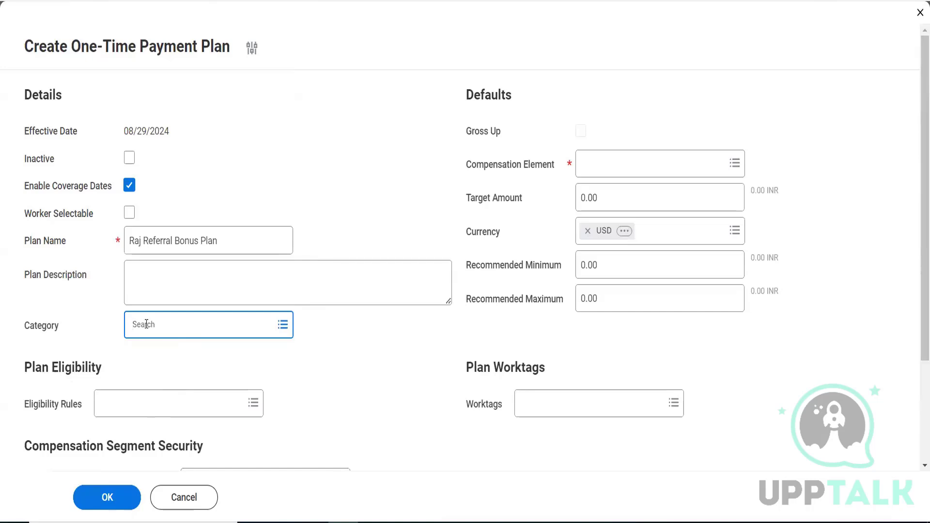
scroll(913, 310, down, 2)
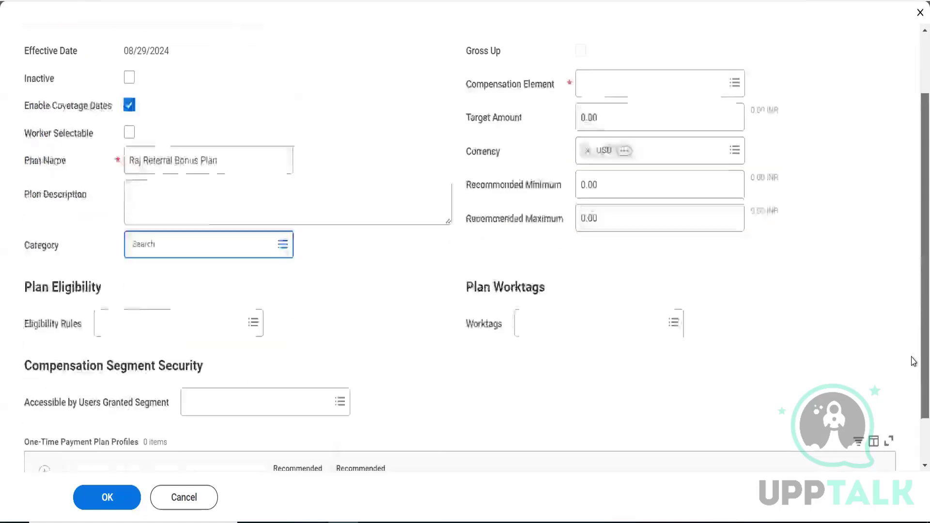
scroll(913, 363, down, 1)
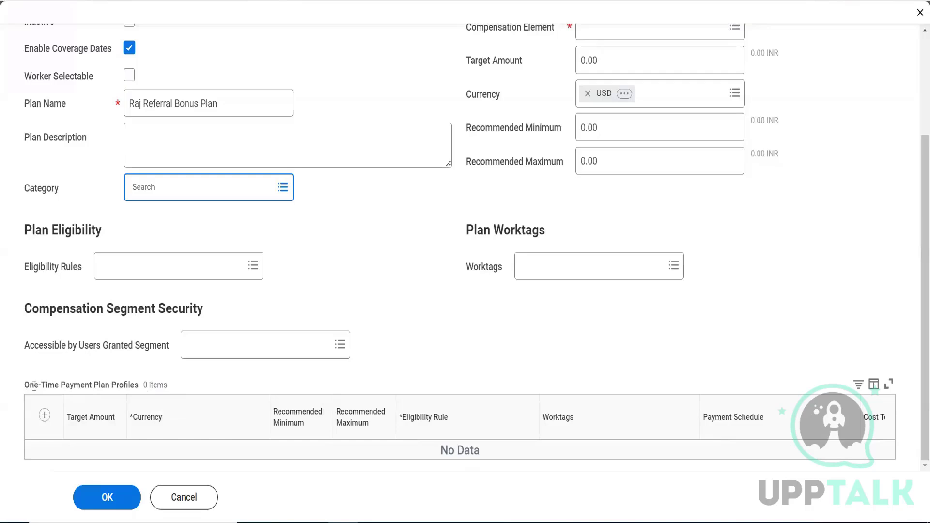
drag(25, 384, 137, 384)
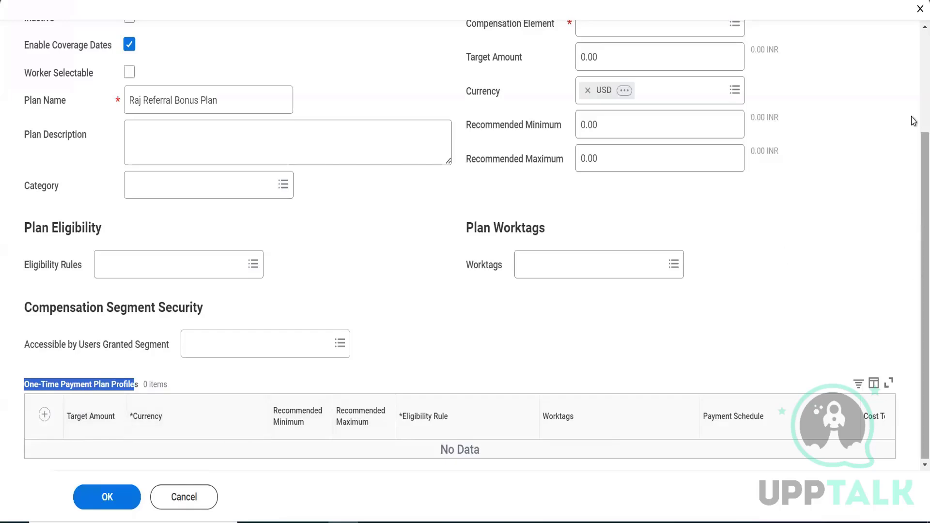
Step: Clear USD from the Currency default, leaving Target Amount and Recommended Minimum at 0
scroll(912, 111, up, 3)
click(678, 195)
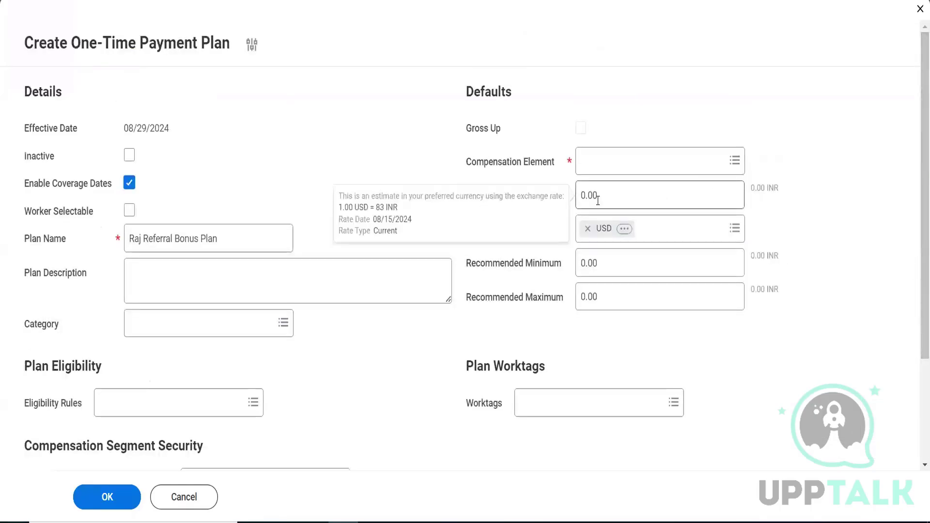
click(727, 260)
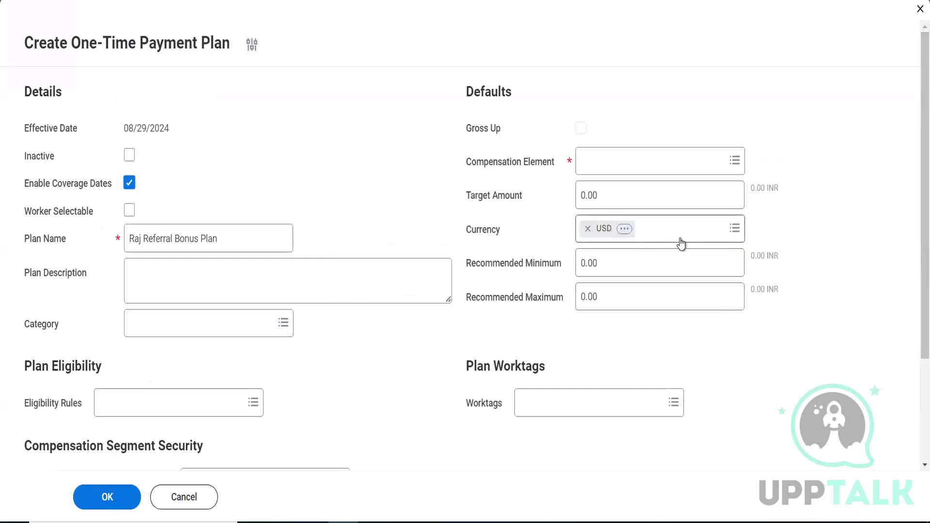
click(587, 228)
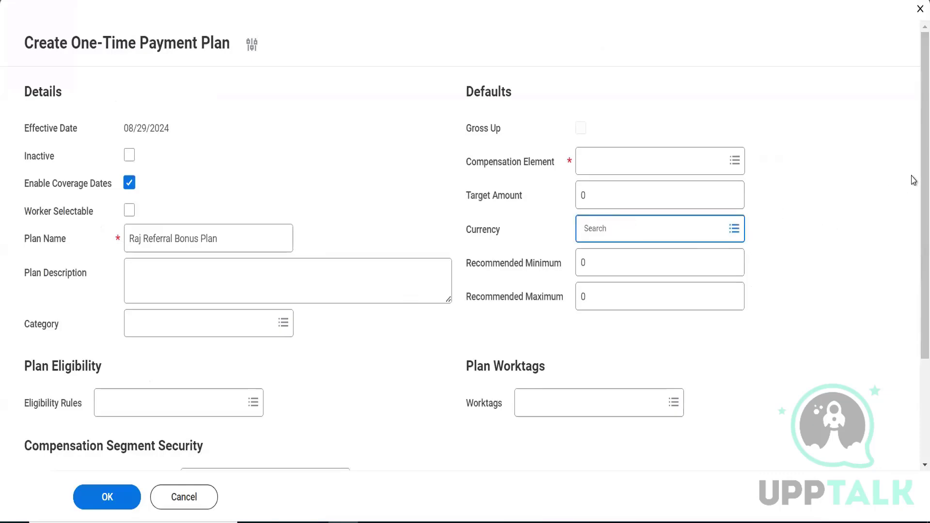
drag(913, 181, 912, 317)
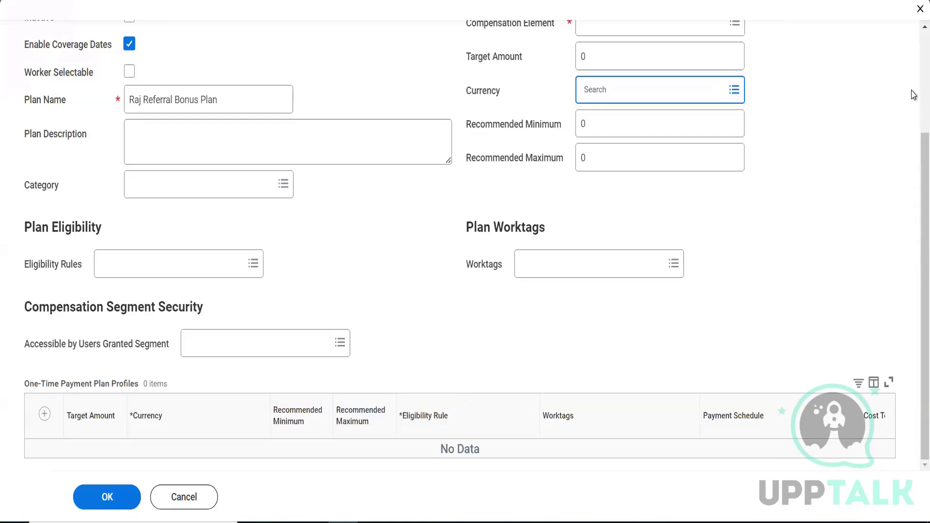
Step: List the available compensation elements for the plan's Compensation Element field
scroll(912, 94, up, 3)
click(601, 164)
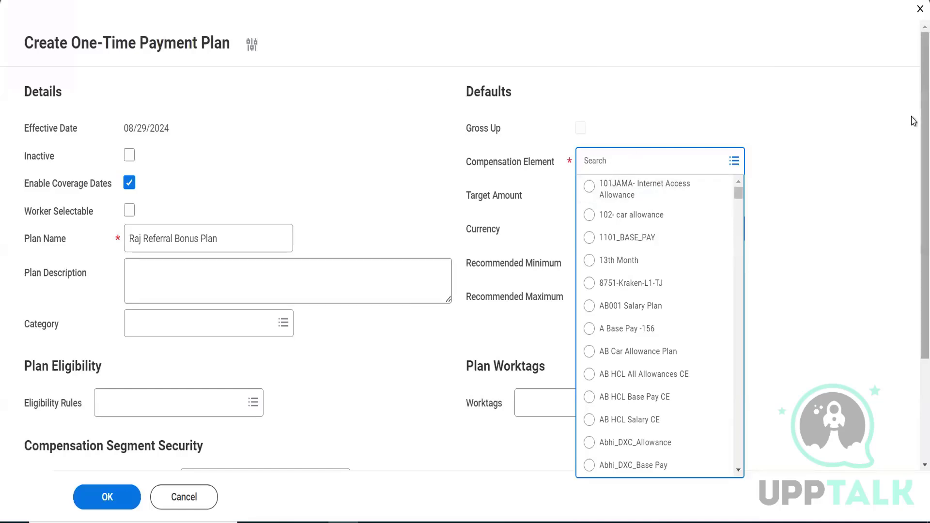
Step: Scroll to the form's bottom to reveal the Compensation Element required-value error
drag(921, 120, 913, 286)
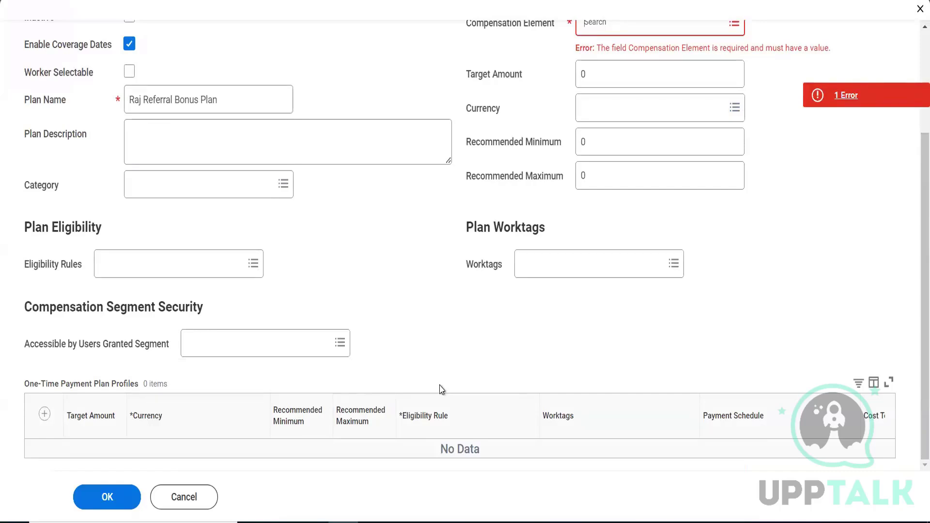
Step: Set the plan category to Retention Bonus
click(161, 178)
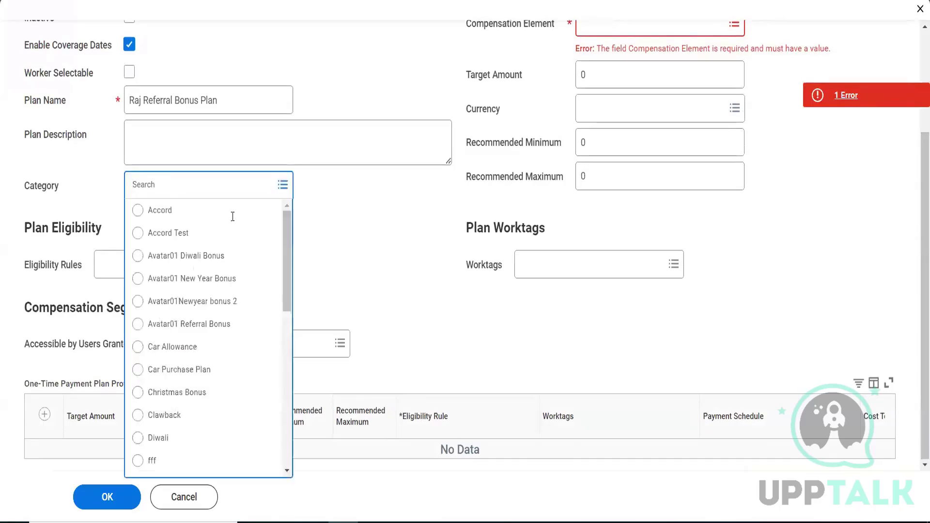
drag(285, 238, 292, 318)
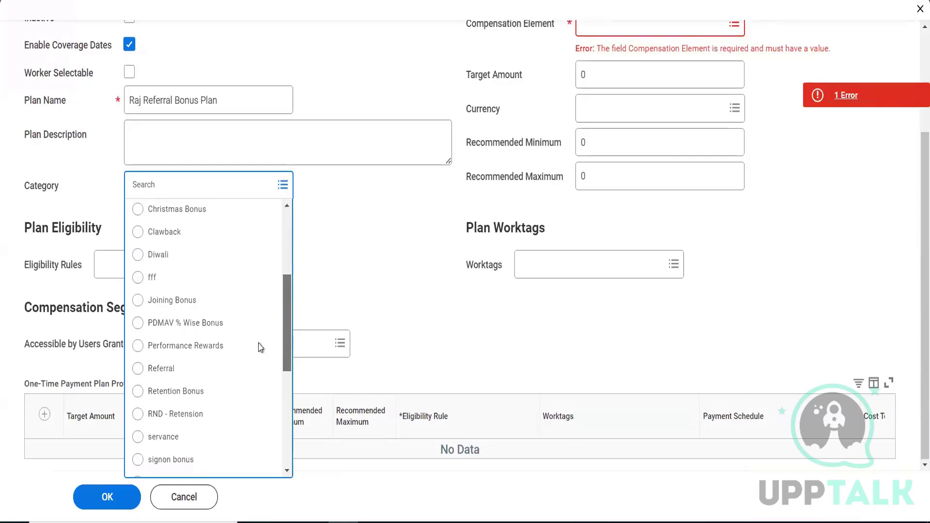
click(175, 391)
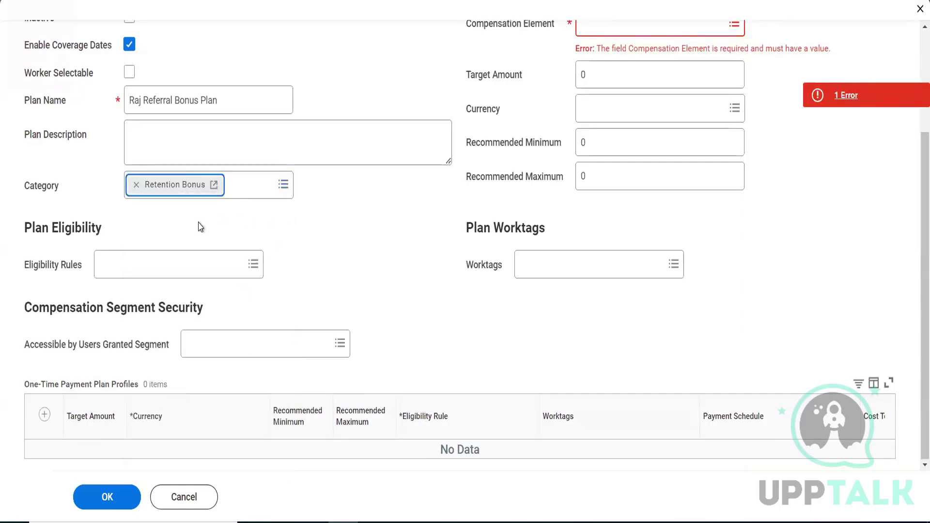
click(117, 242)
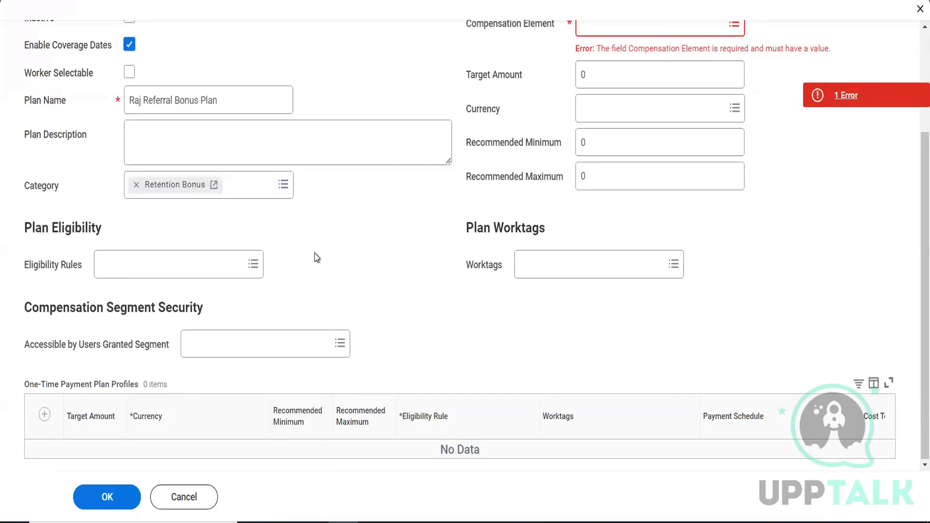
Step: Set the compensation element to Referral Bonus and remove Retention Bonus from the category
click(629, 33)
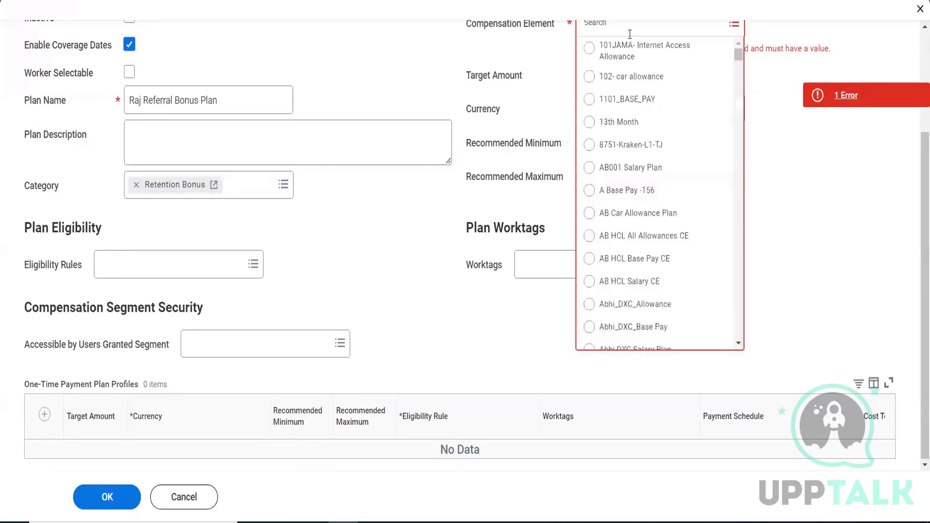
text(REferral)
key(Return)
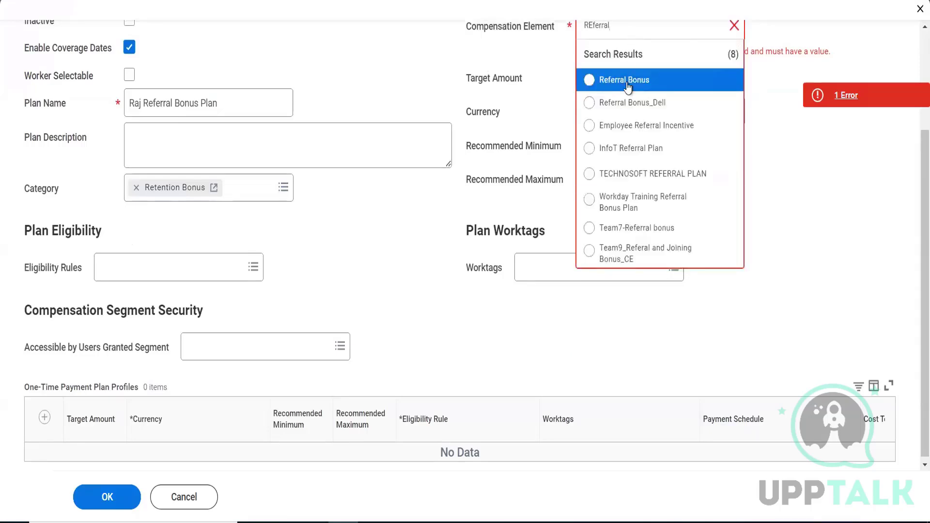
click(590, 81)
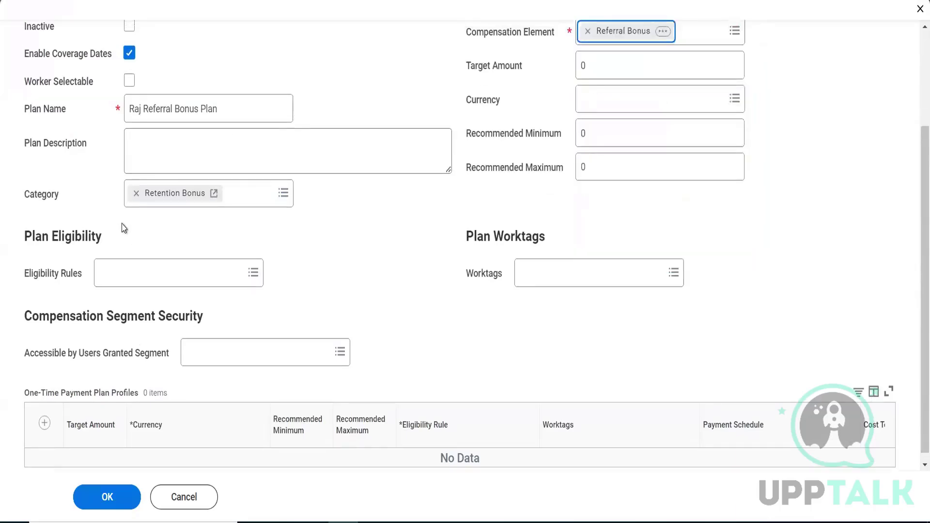
click(136, 196)
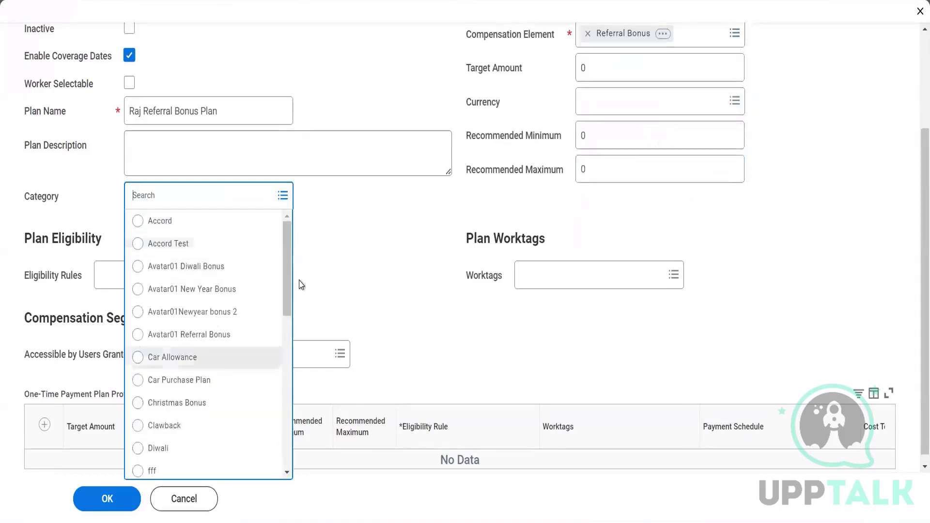
Step: Pick Referral as the plan category, then remove it again
scroll(289, 293, down, 4)
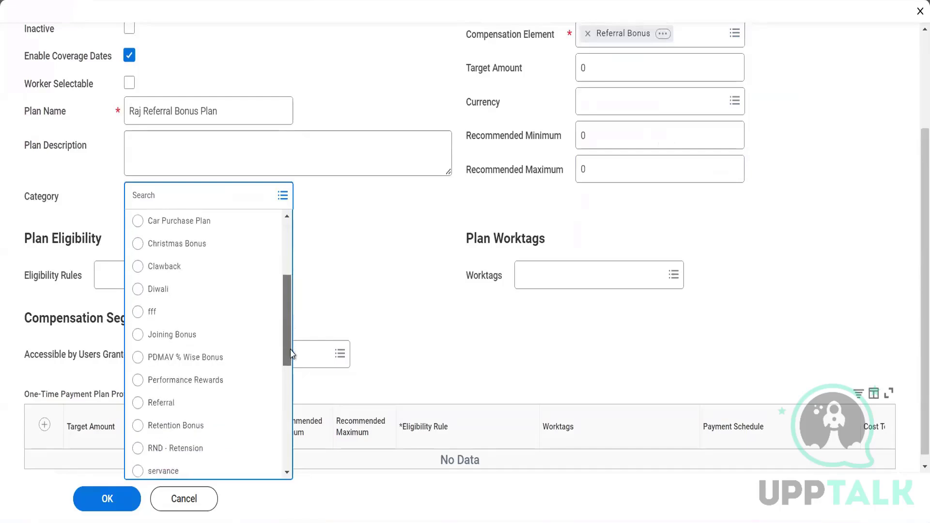
click(186, 376)
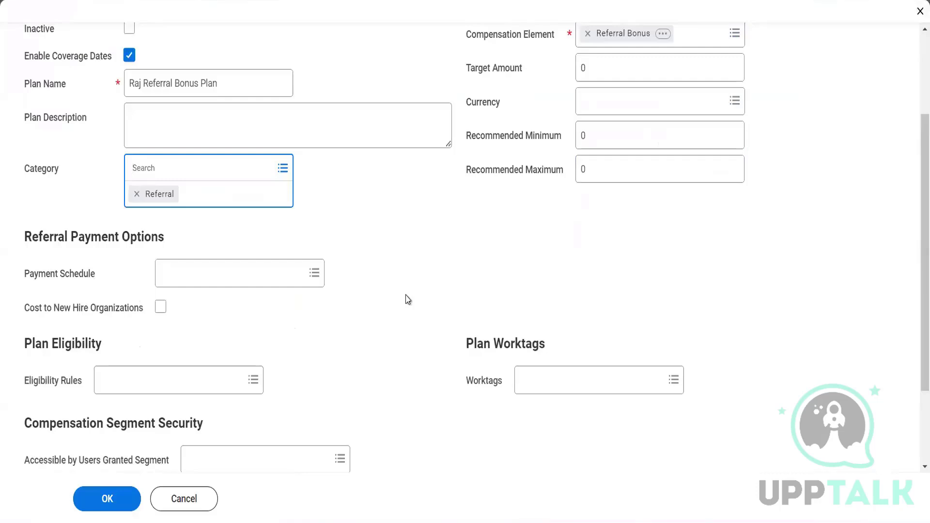
click(179, 170)
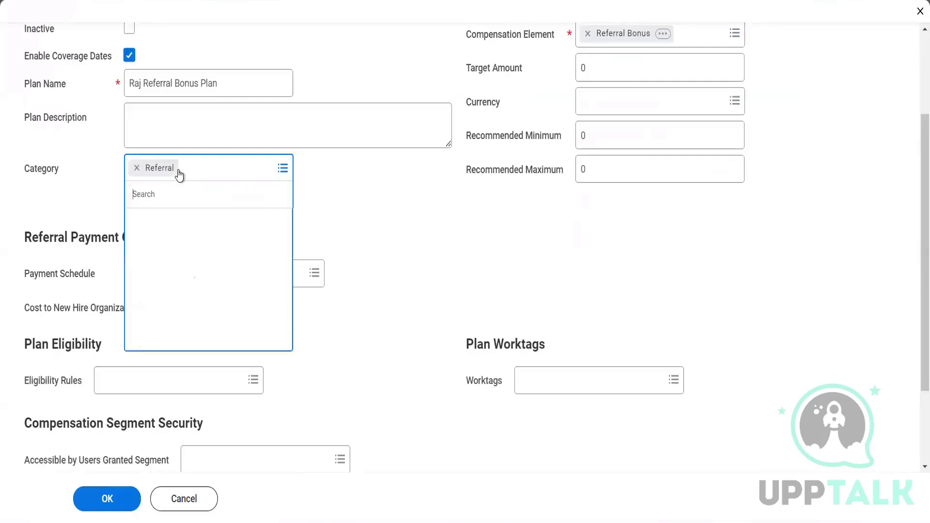
click(137, 169)
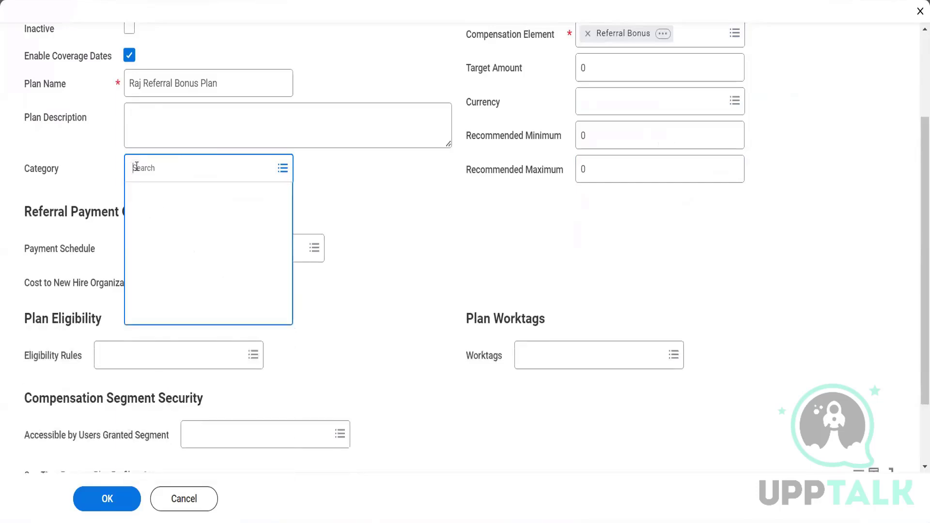
Step: Search the category list for 'refer' and 'Referral', then reset the search to list all categories
text(refer)
key(Return)
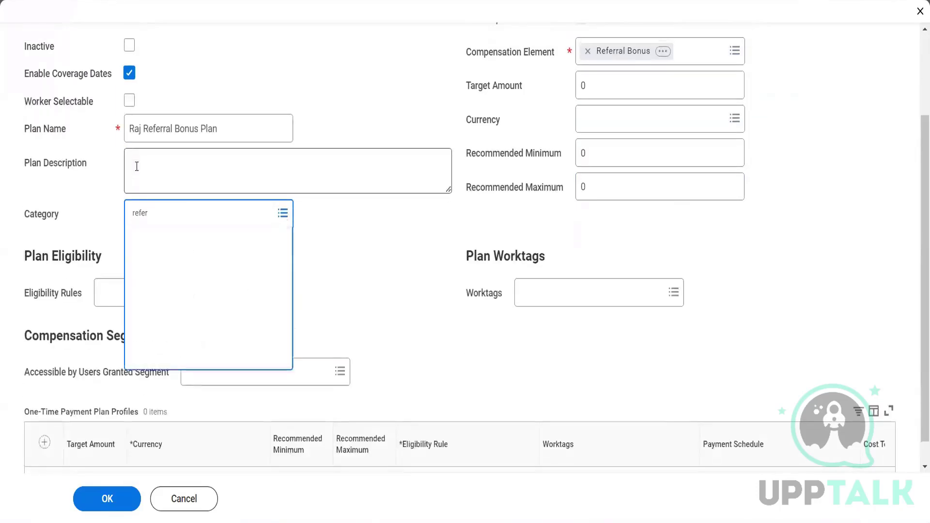
click(158, 217)
key(BackSpace)
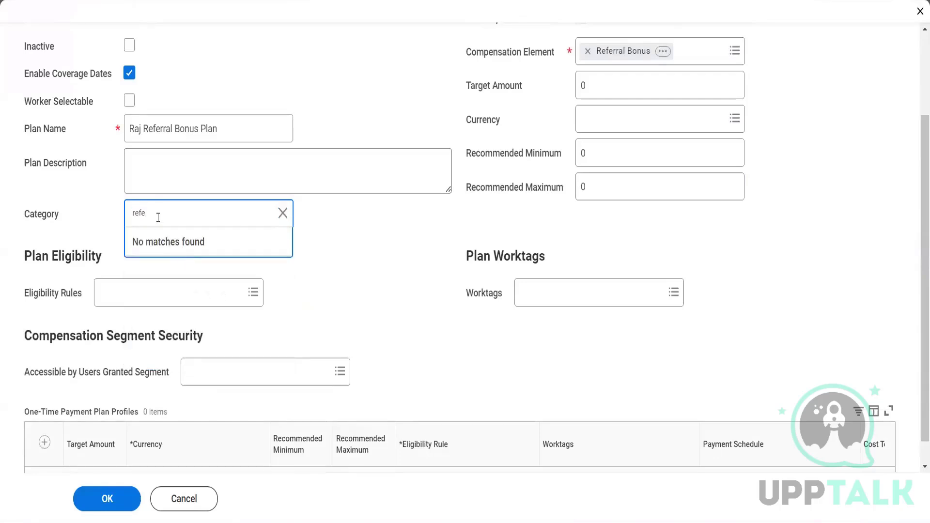
key(BackSpace)
key(Return)
key(BackSpace)
text(Referral)
key(Return)
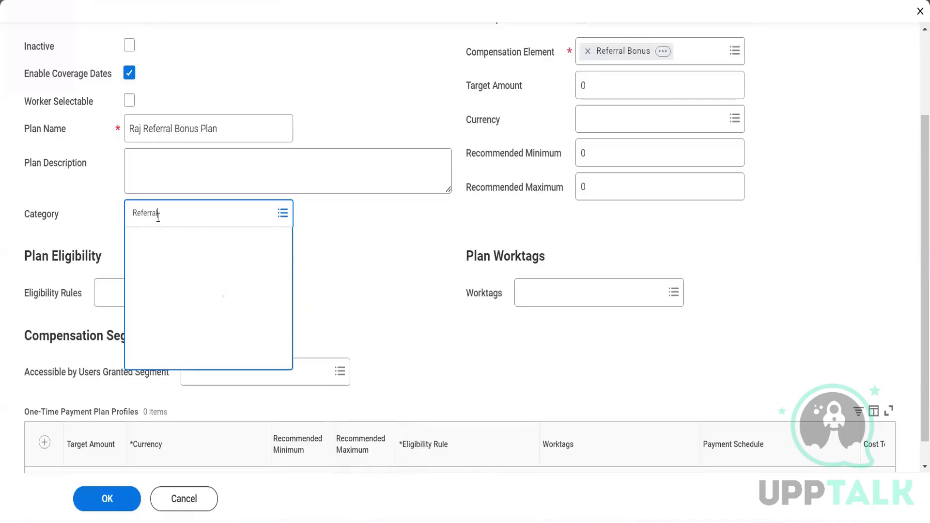
key(BackSpace)
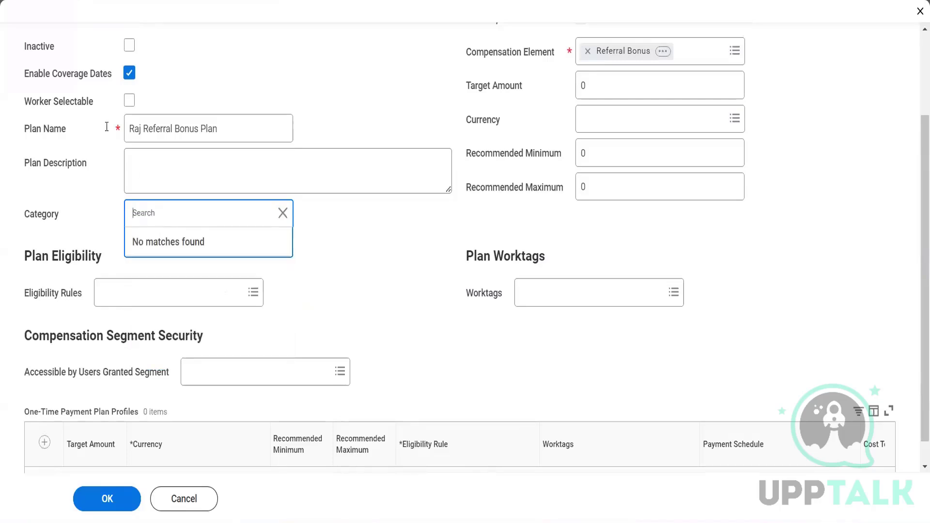
click(279, 213)
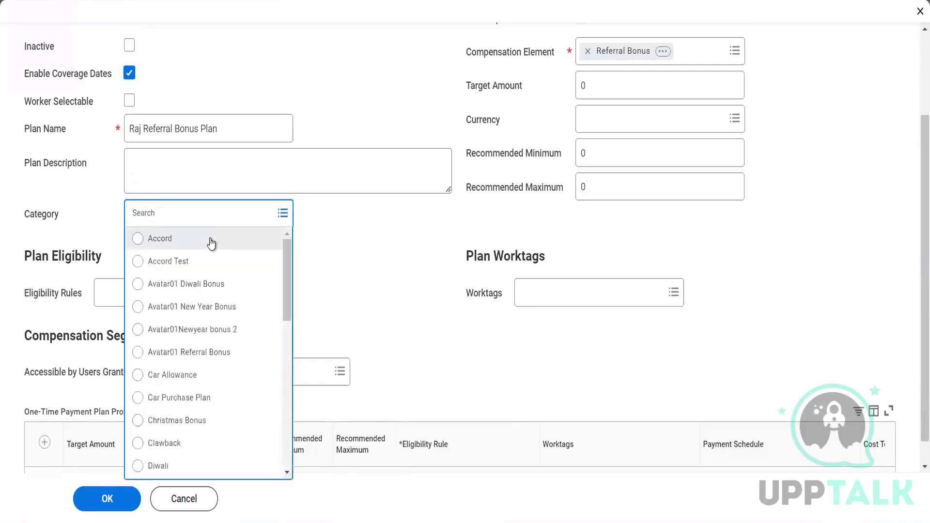
Step: Reselect Referral from the full category list, bringing back the Referral Payment Options section
scroll(223, 372, down, 5)
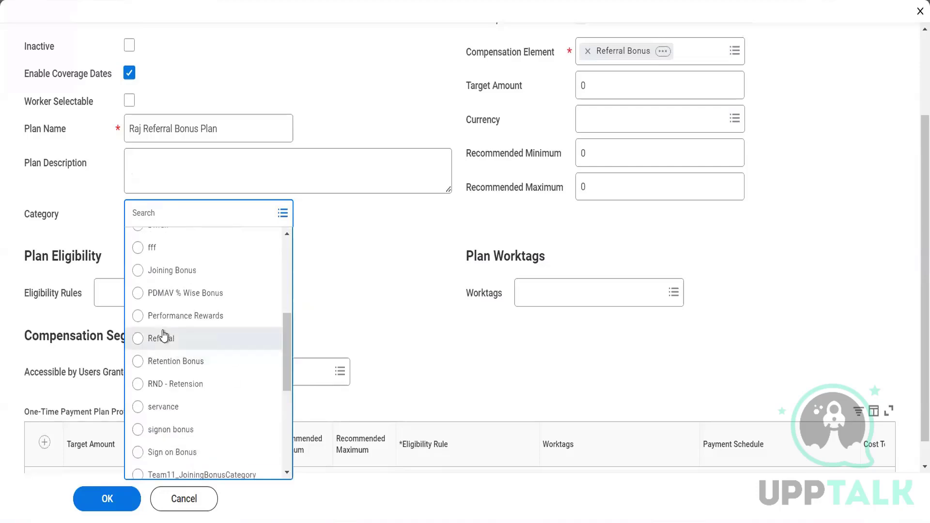
click(165, 337)
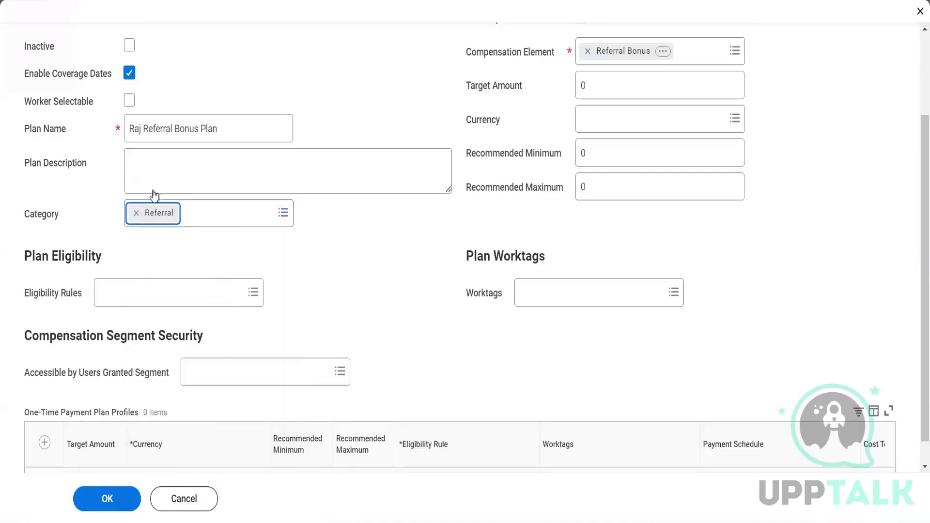
click(421, 221)
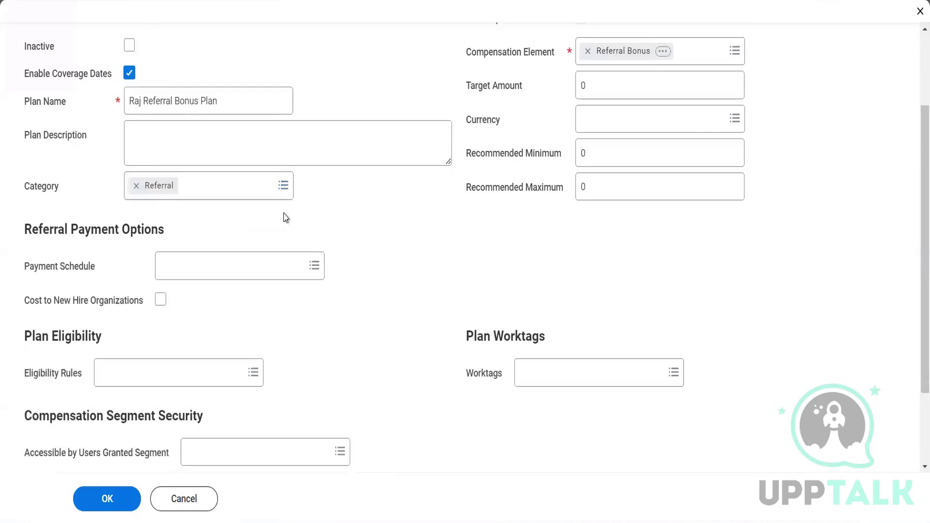
click(136, 187)
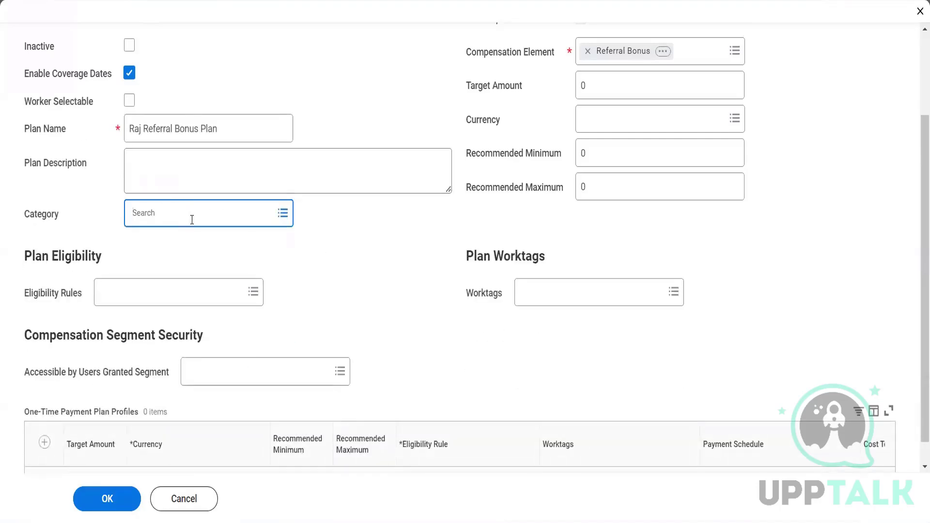
click(191, 219)
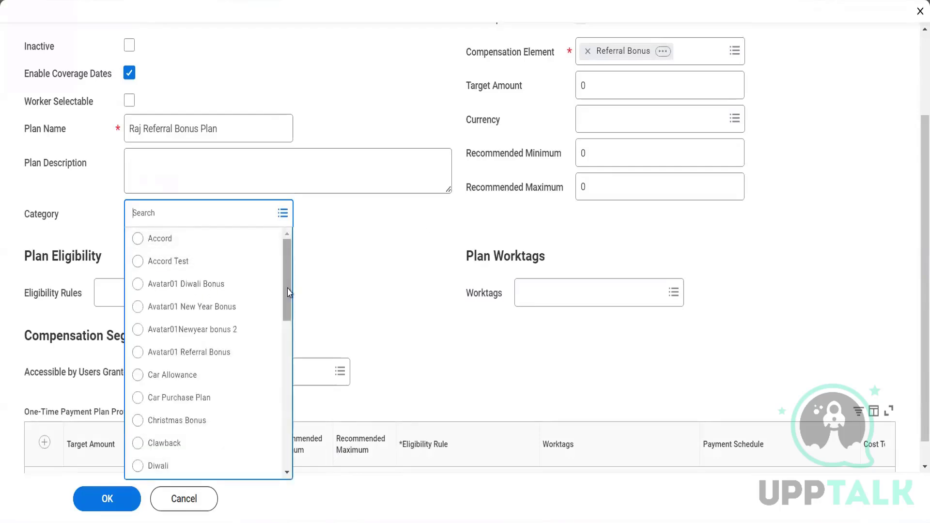
mouse_move(290, 293)
mouse_down()
mouse_move(285, 451)
mouse_move(290, 279)
mouse_up()
scroll(289, 292, down, 6)
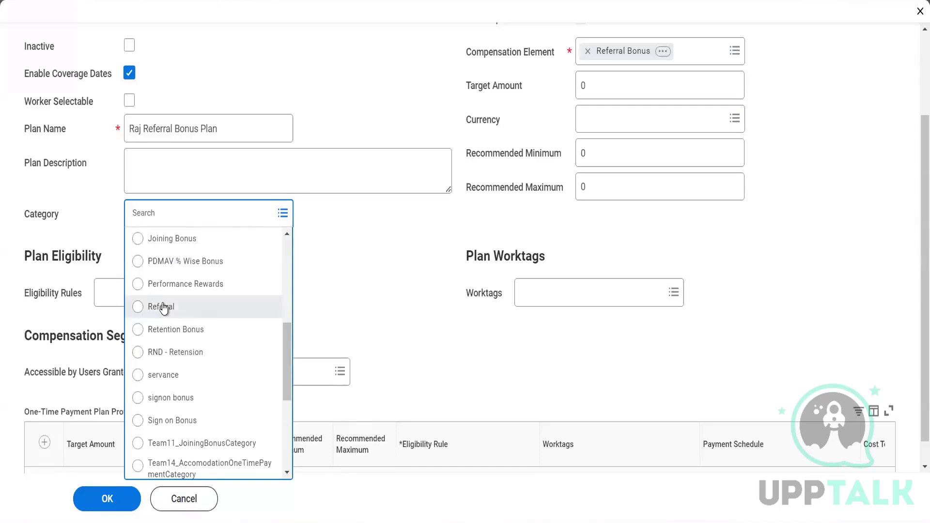
click(164, 306)
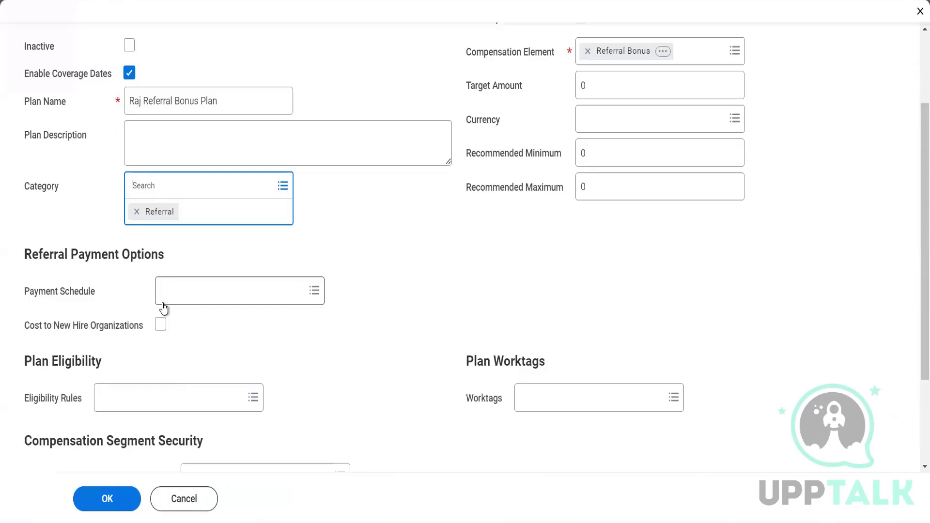
click(208, 287)
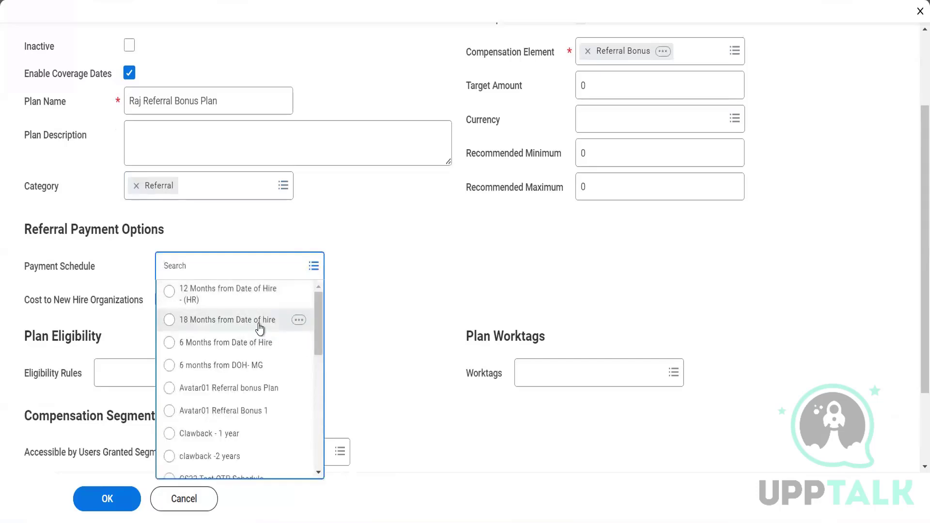
click(299, 320)
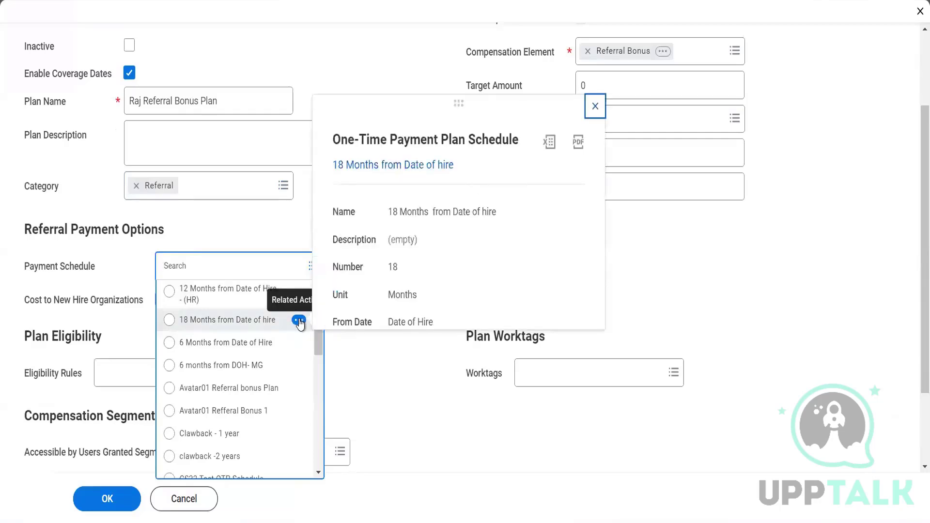
right_click(252, 320)
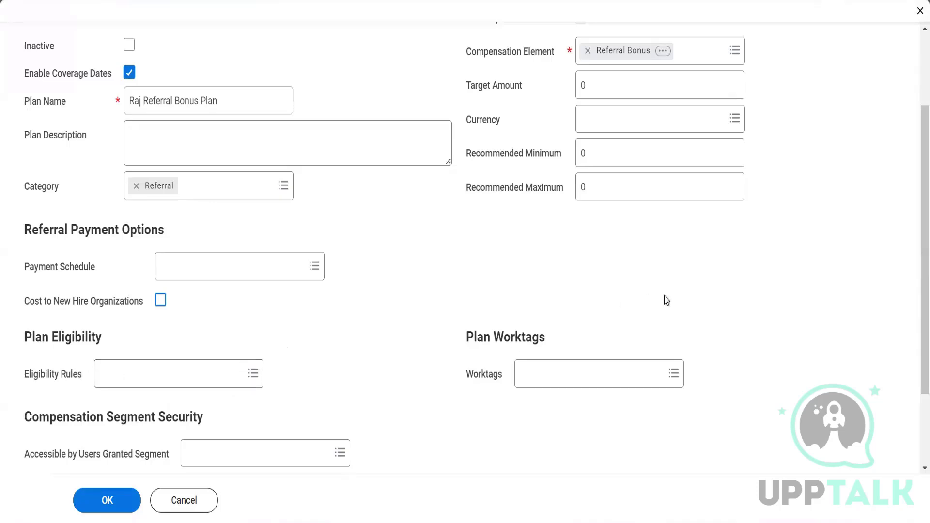
Step: Add two blank rows to the One-Time Payment Plan Profiles table
scroll(913, 353, down, 3)
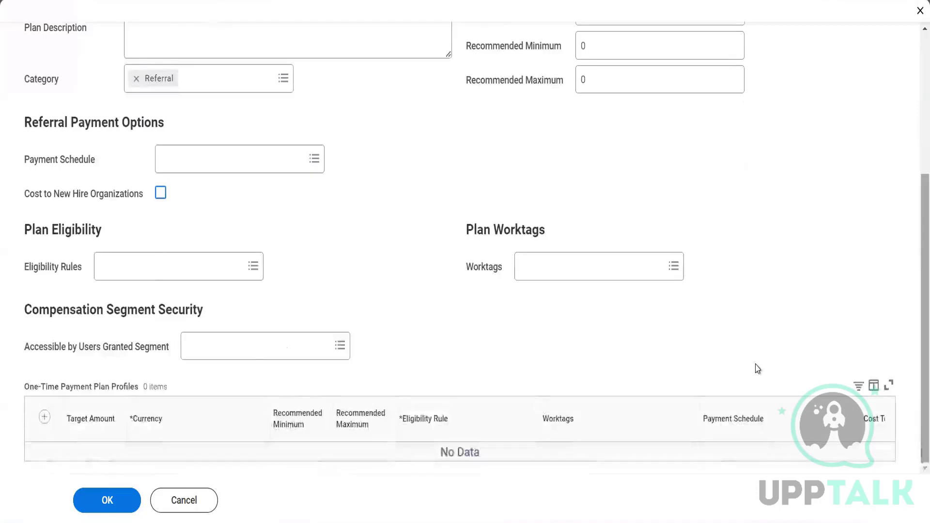
click(43, 416)
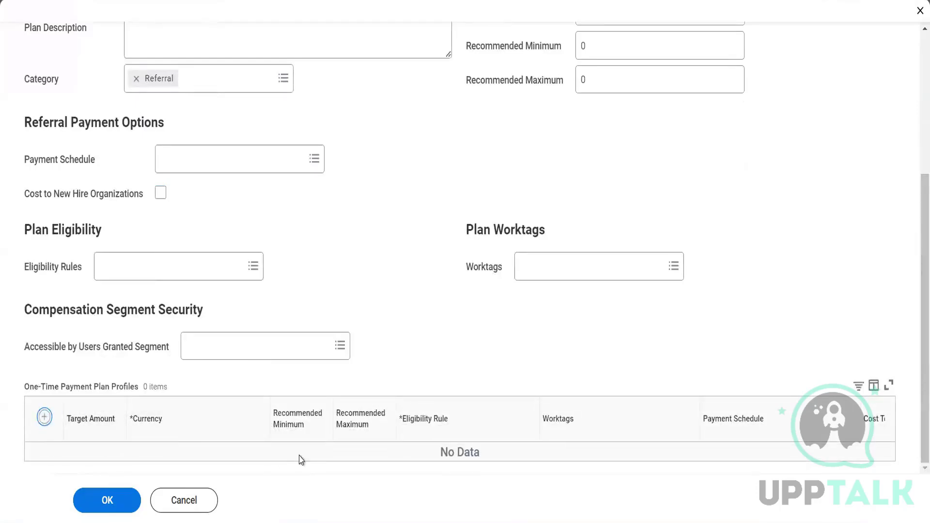
scroll(913, 385, down, 1)
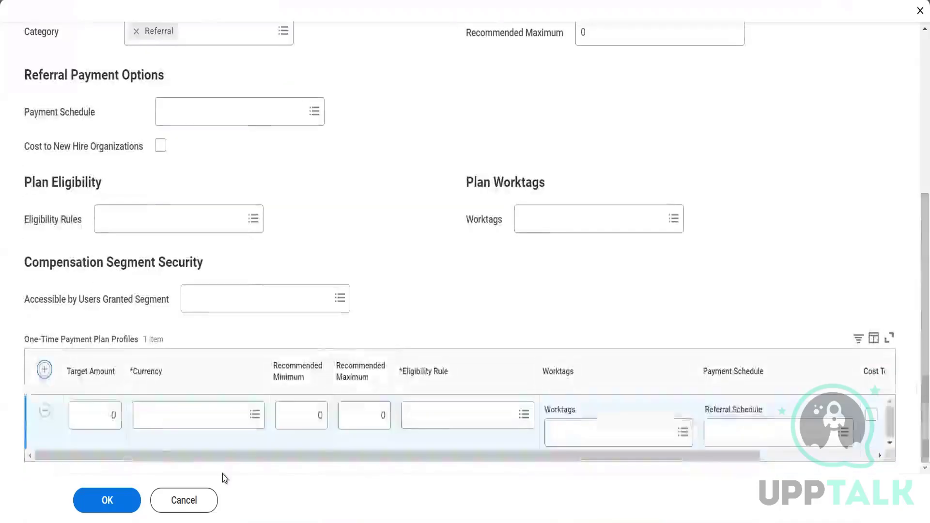
click(44, 370)
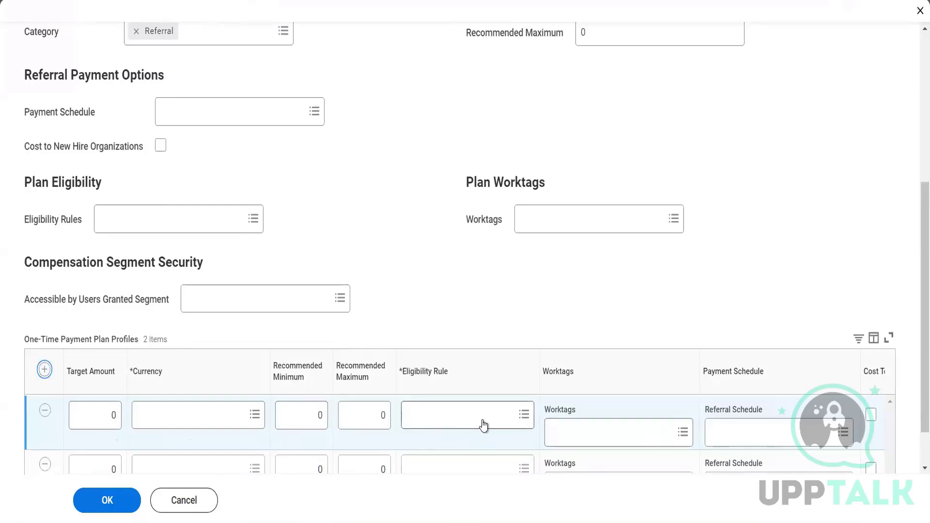
scroll(913, 354, down, 1)
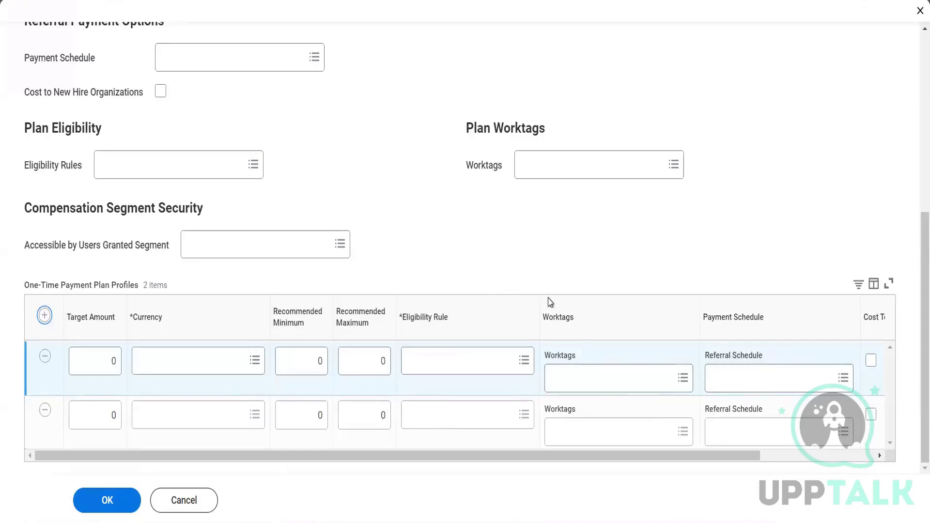
Step: Enter target amounts and currencies: 1,000 USD for row 1, 600 AUD for row 2
click(99, 355)
text(1000)
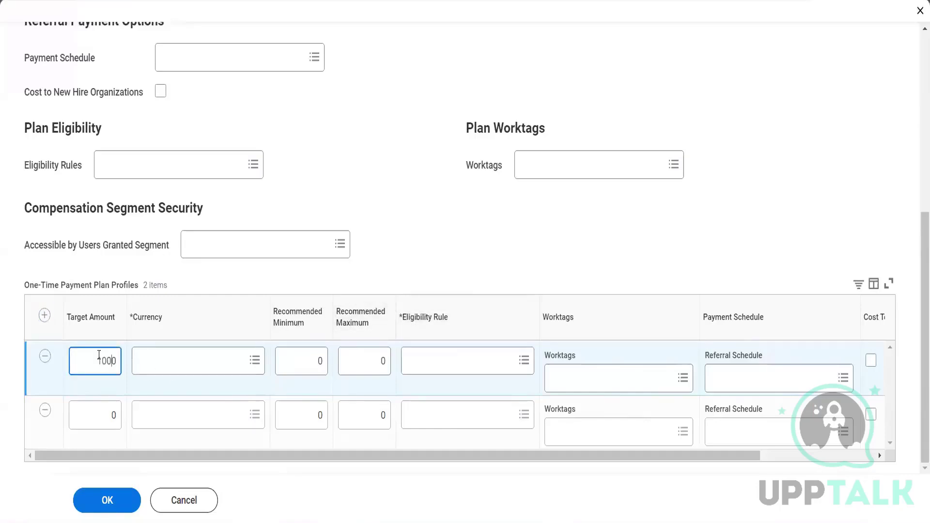
click(187, 362)
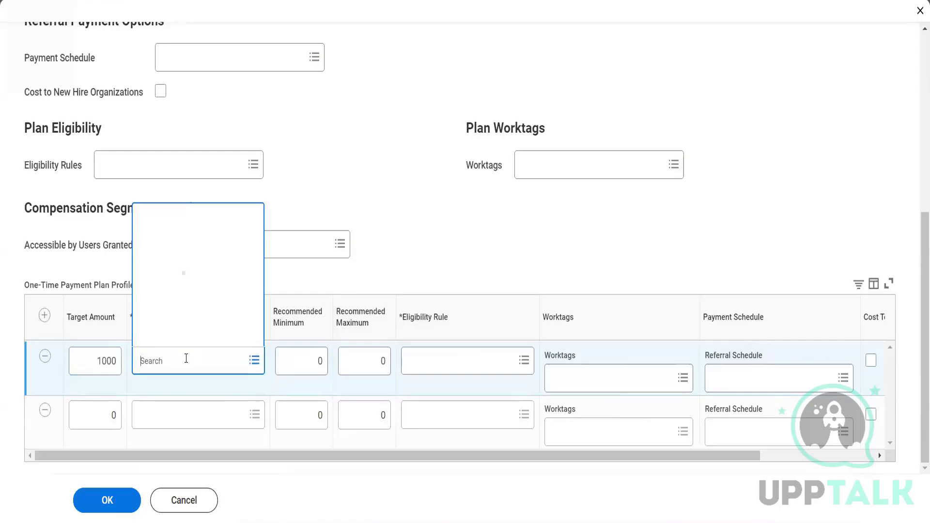
text(USD)
key(Return)
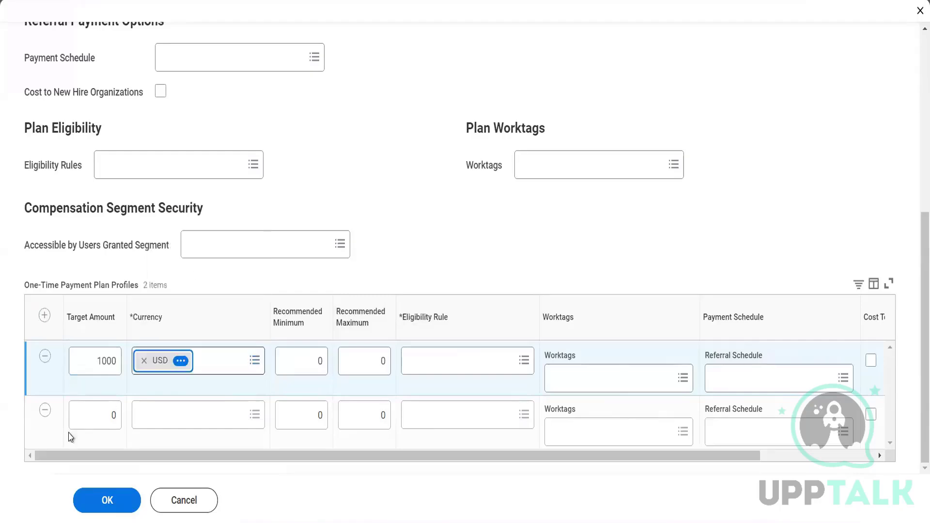
click(69, 437)
click(118, 409)
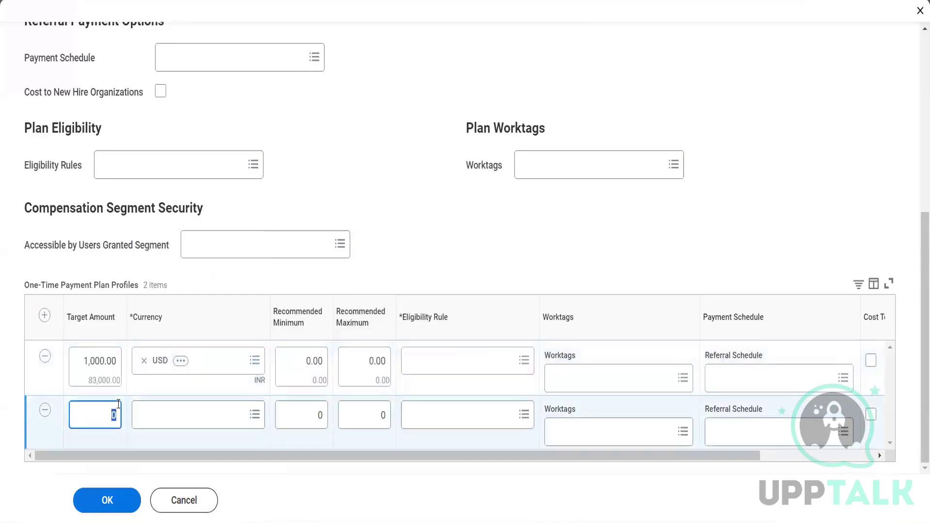
text(5)
text(600)
click(149, 424)
text(AUD)
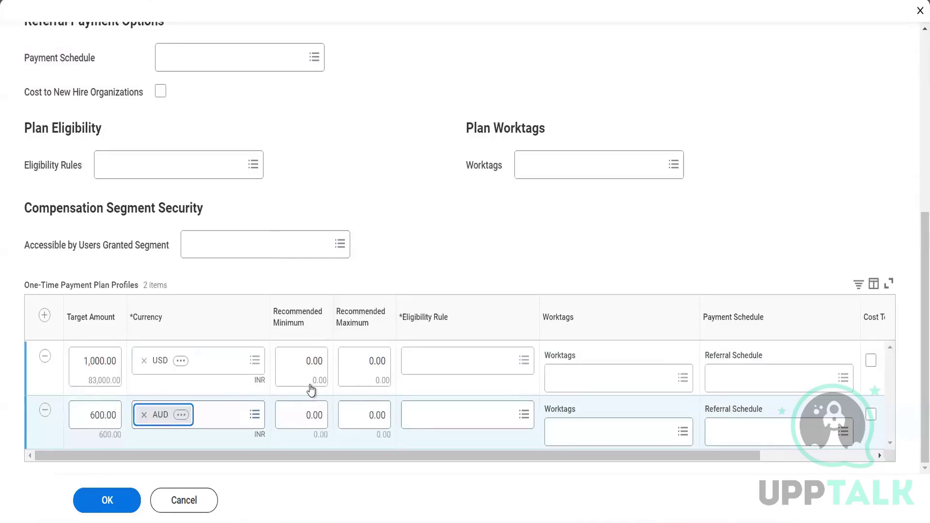
Step: Set recommended ranges of 800–1,200 for the USD row and 500–800 for the AUD row
click(295, 360)
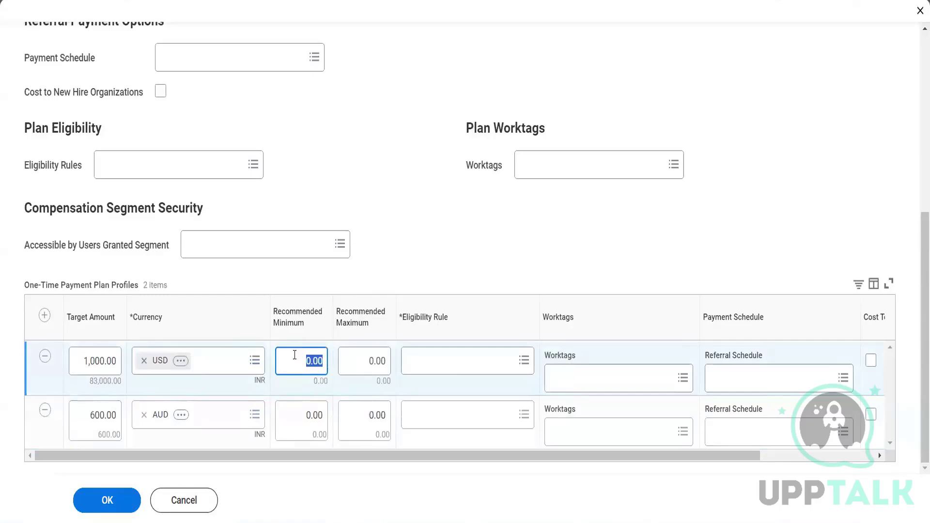
text(800)
key(Tab)
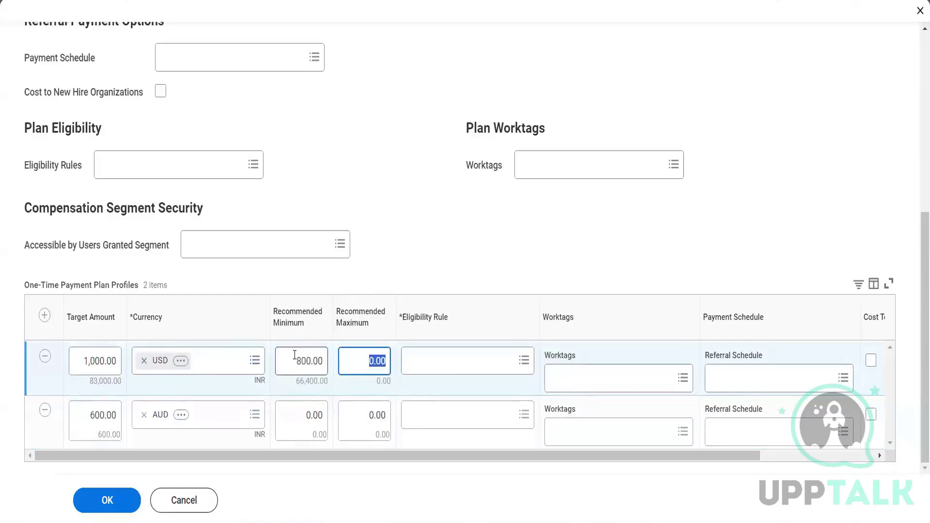
text(1200)
click(293, 430)
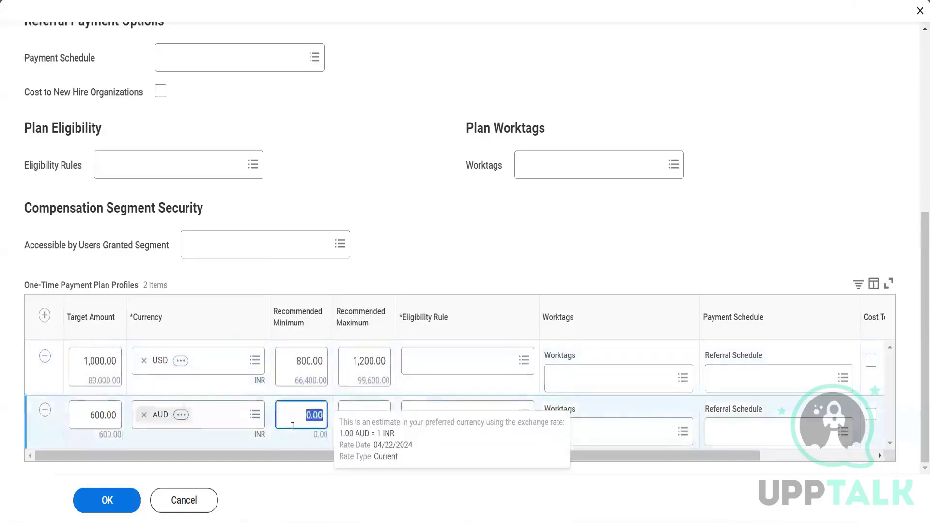
text(500)
key(Tab)
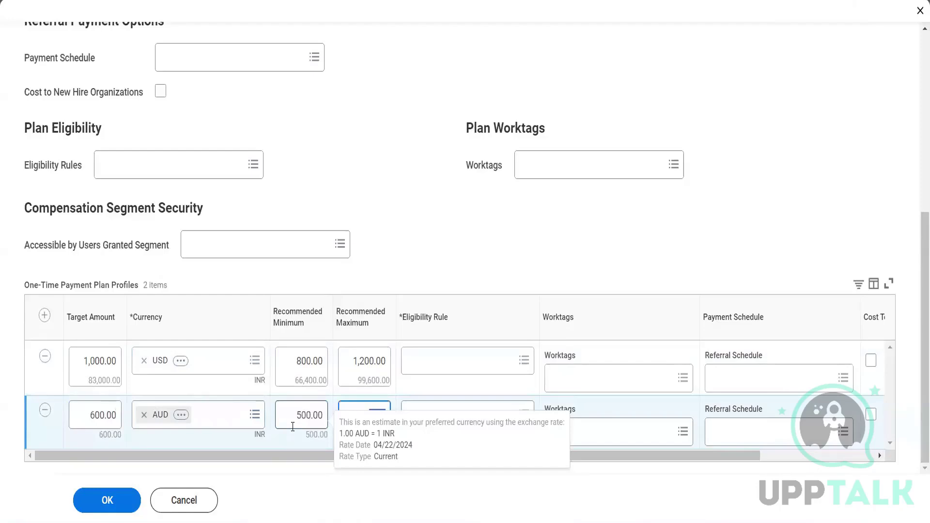
text(800)
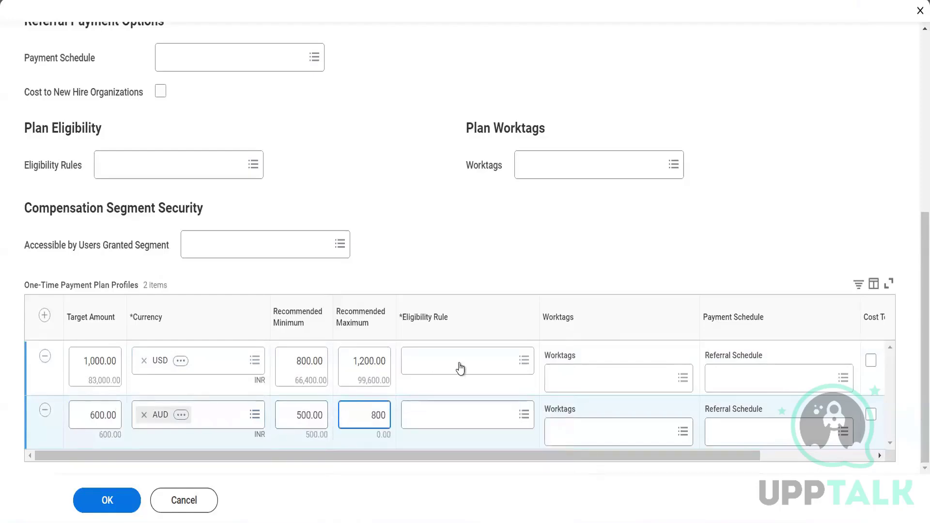
click(459, 362)
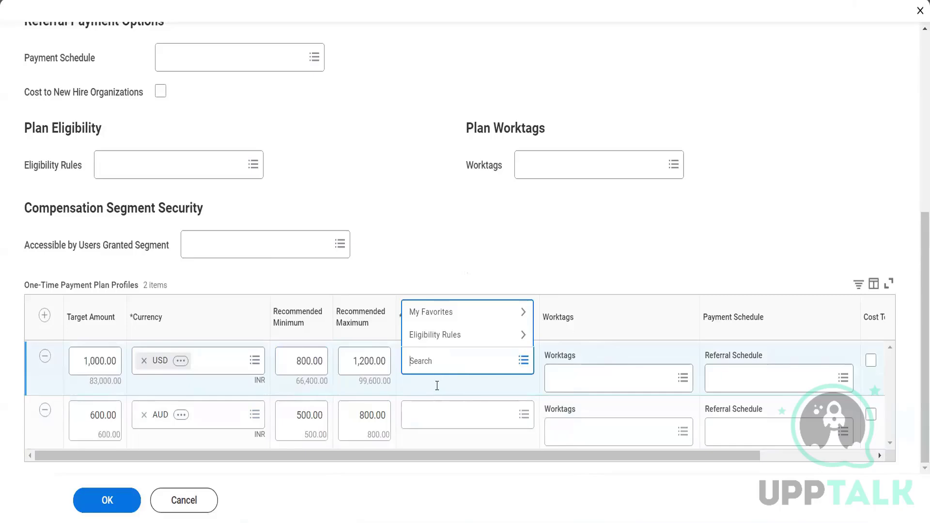
Step: Leave both Eligibility Rules unselected and open the USD profile's Payment Schedule choices
click(432, 415)
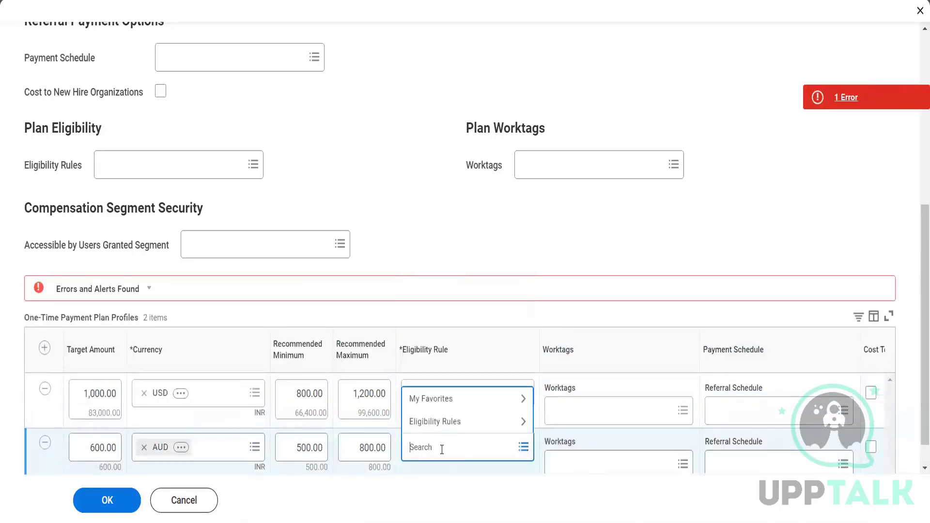
click(651, 235)
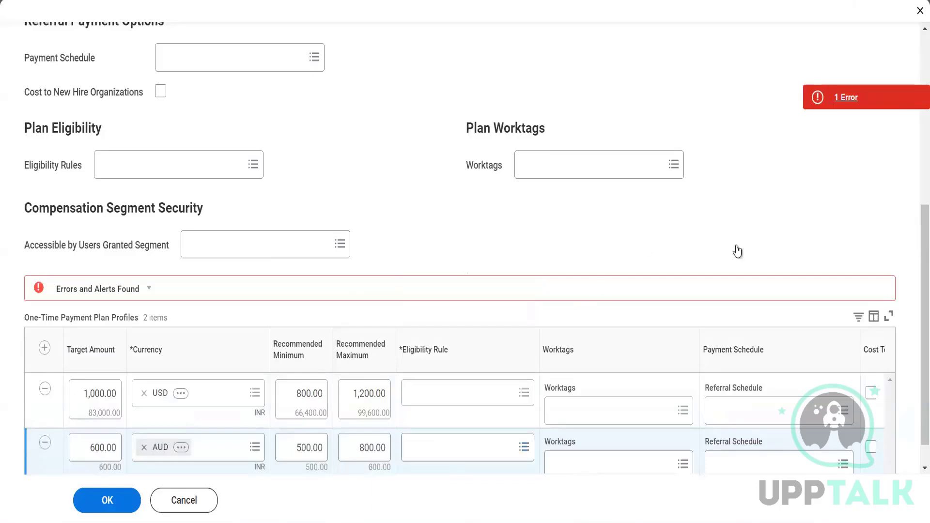
drag(921, 274, 918, 310)
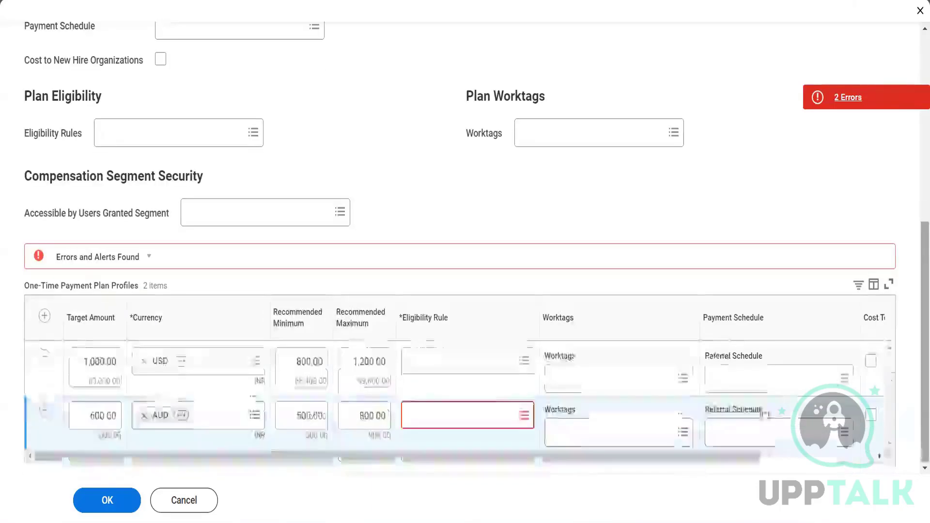
click(743, 384)
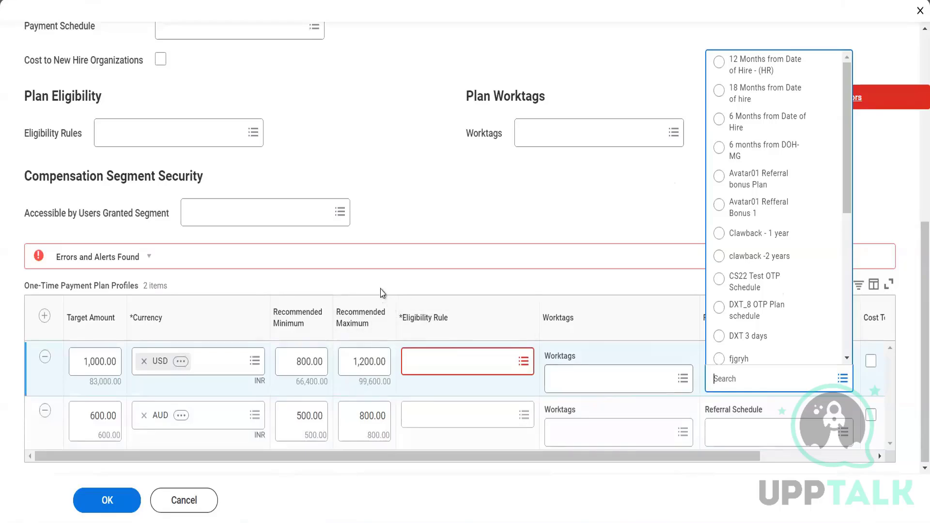
Step: Set Payment Schedule to 6 Months from Date of Hire for USD and 18 Months from Date of hire for AUD
click(567, 374)
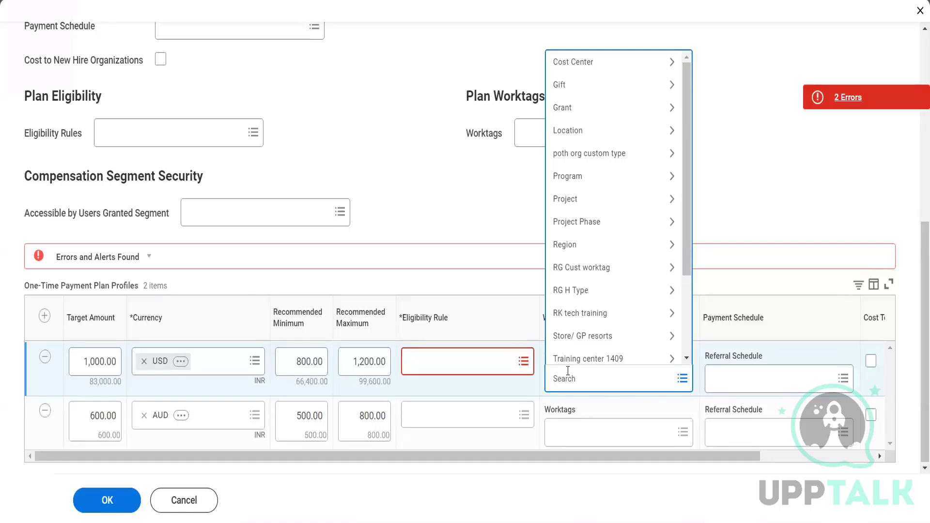
click(753, 176)
click(732, 383)
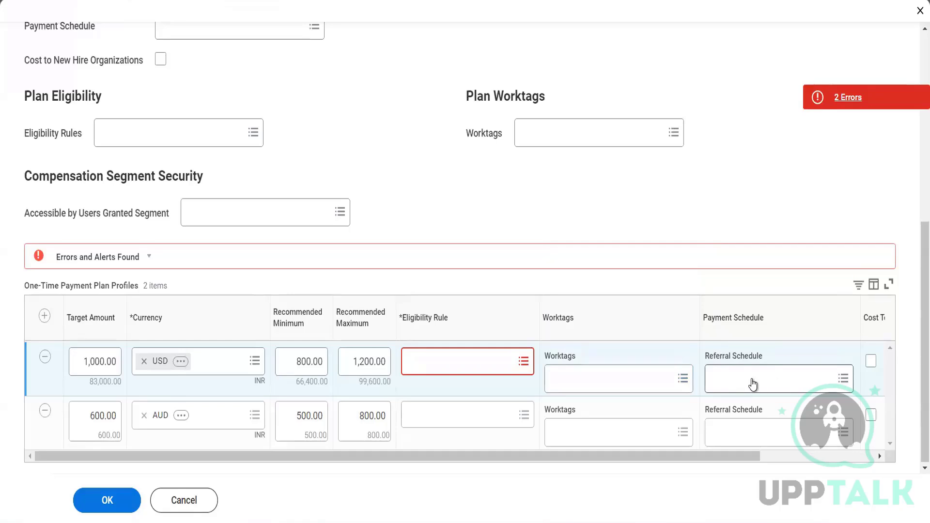
click(752, 383)
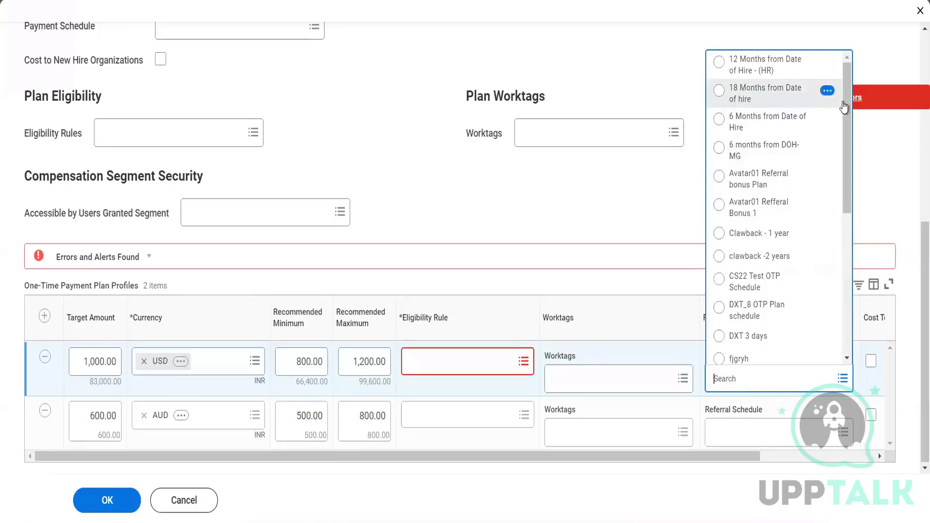
drag(848, 125, 844, 92)
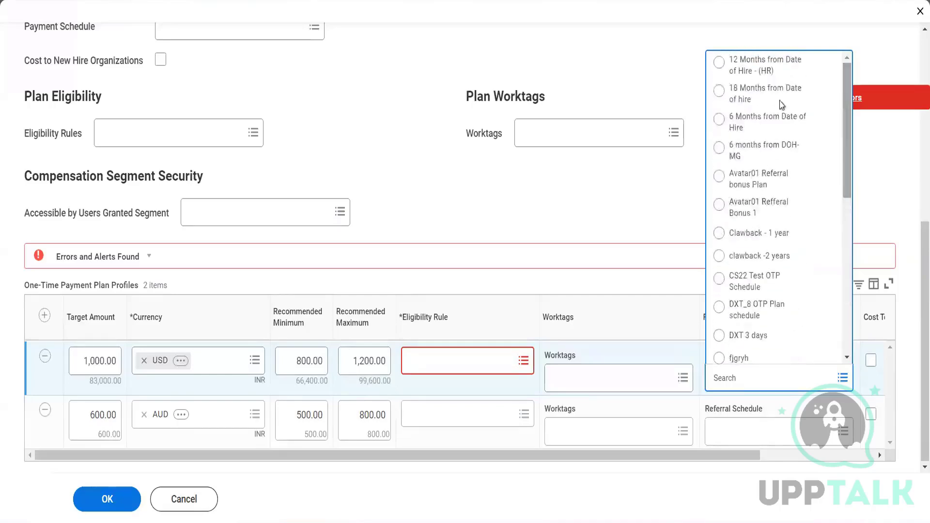
click(747, 127)
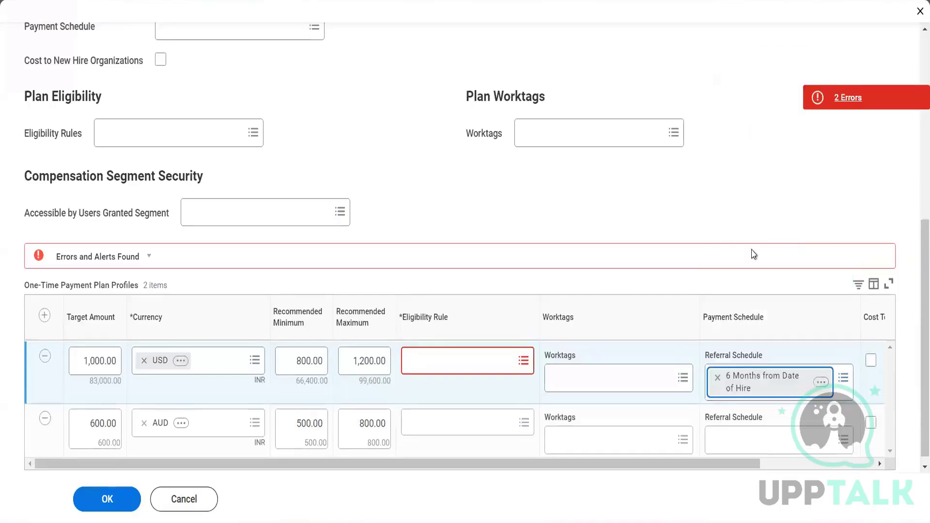
click(754, 440)
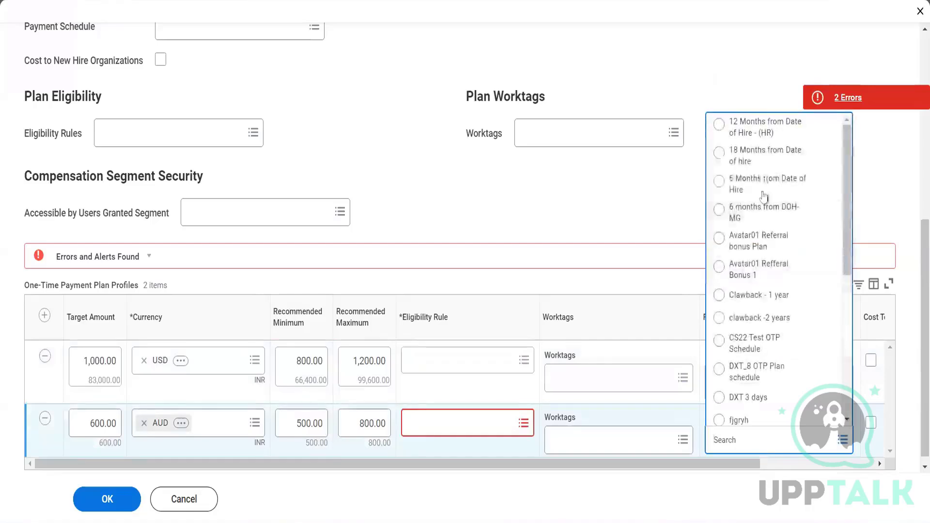
click(763, 159)
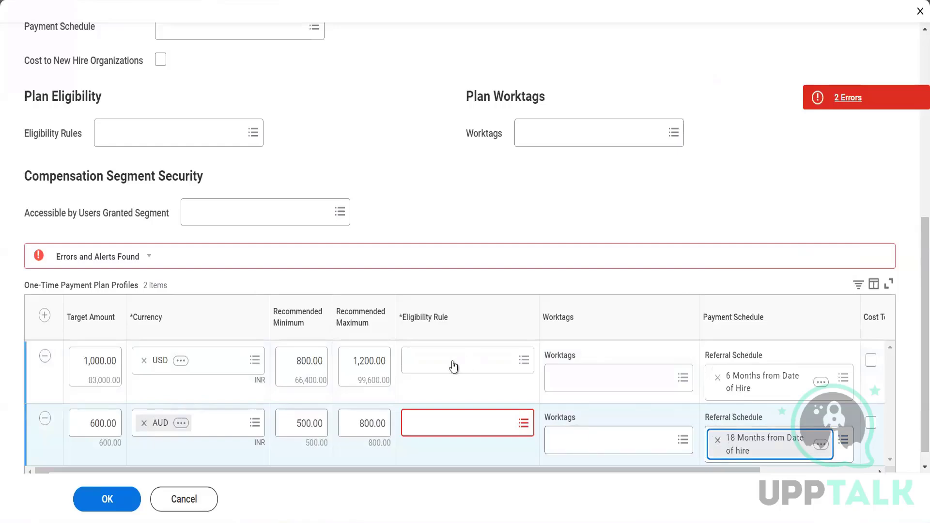
Step: Toggle the new-hire-organization cost checkboxes on and back off for both profiles
drag(543, 470, 696, 467)
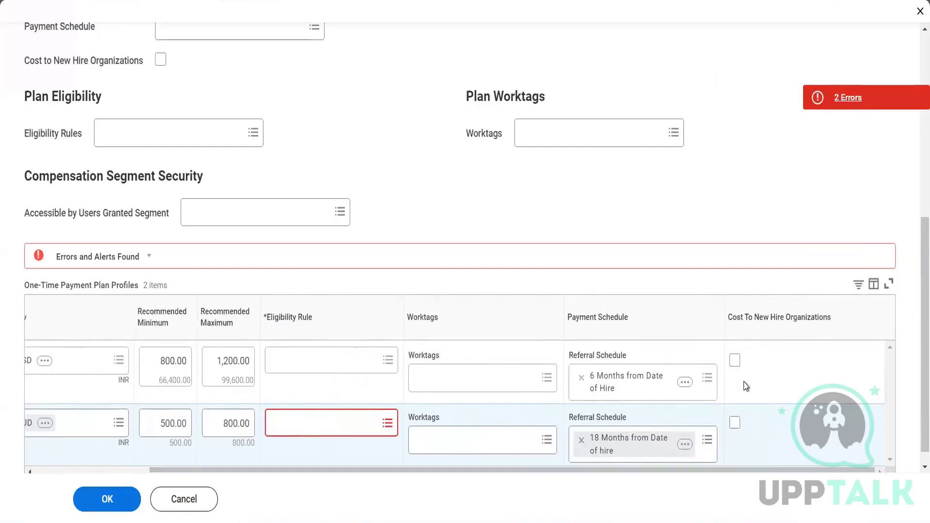
click(736, 424)
click(735, 361)
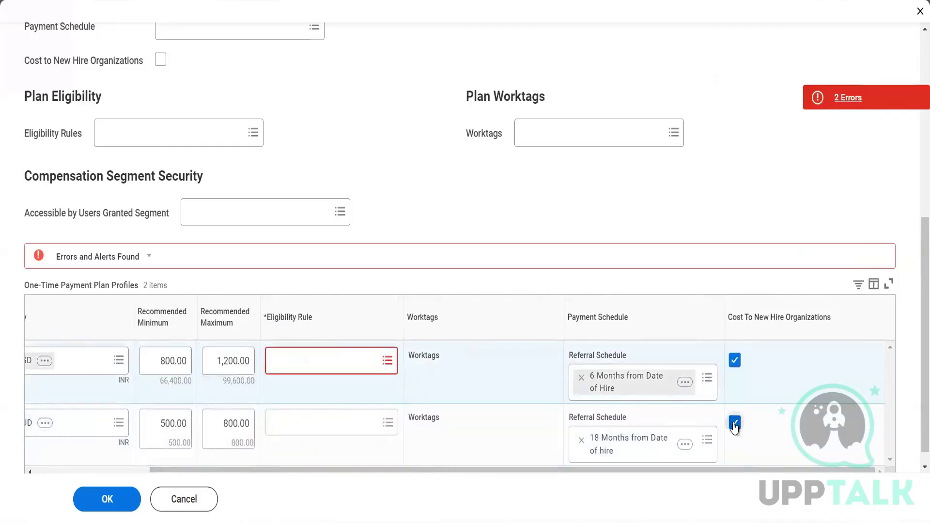
click(734, 424)
click(735, 361)
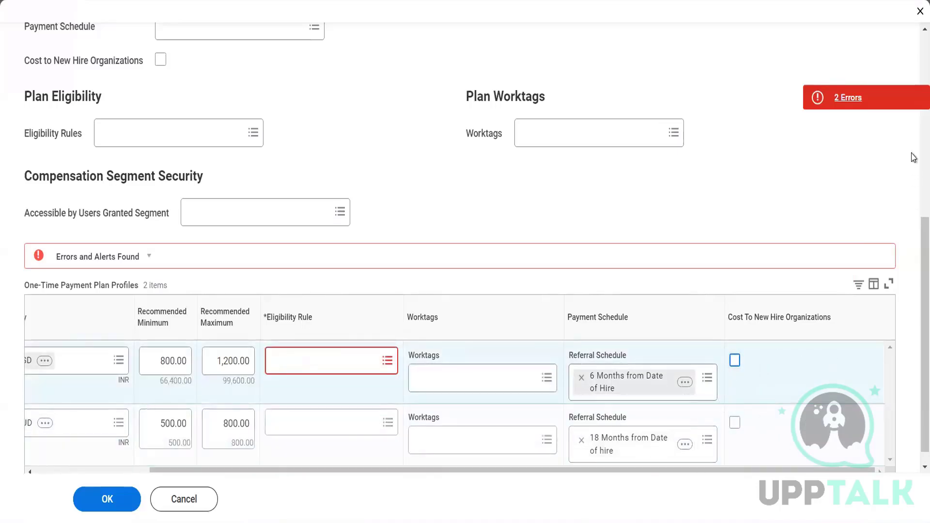
scroll(912, 157, up, 7)
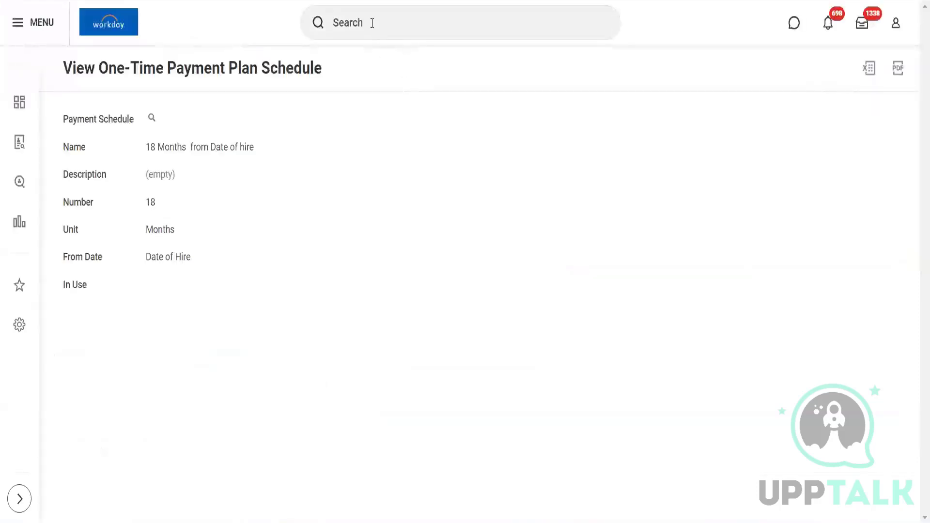
Step: Search 'one time payment sched' and launch the Create One-Time Payment Plan Schedule task
click(372, 23)
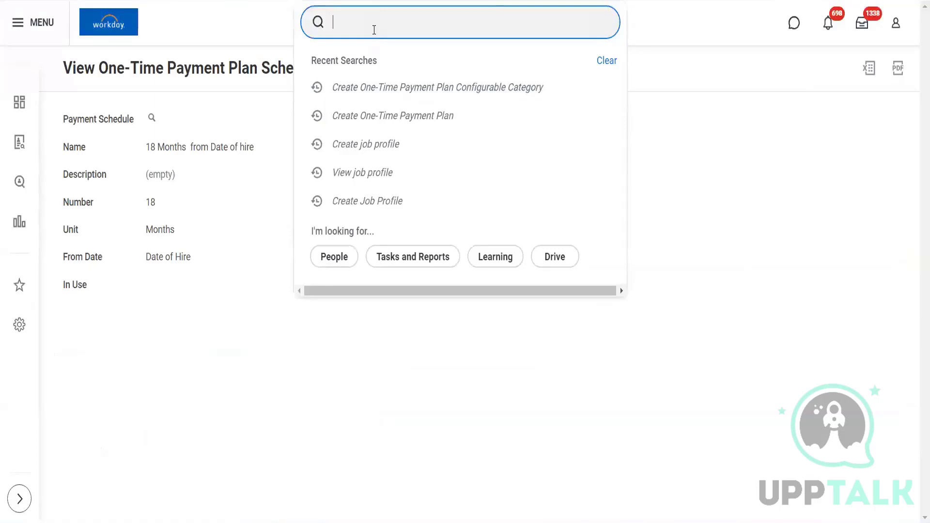
text(one time p)
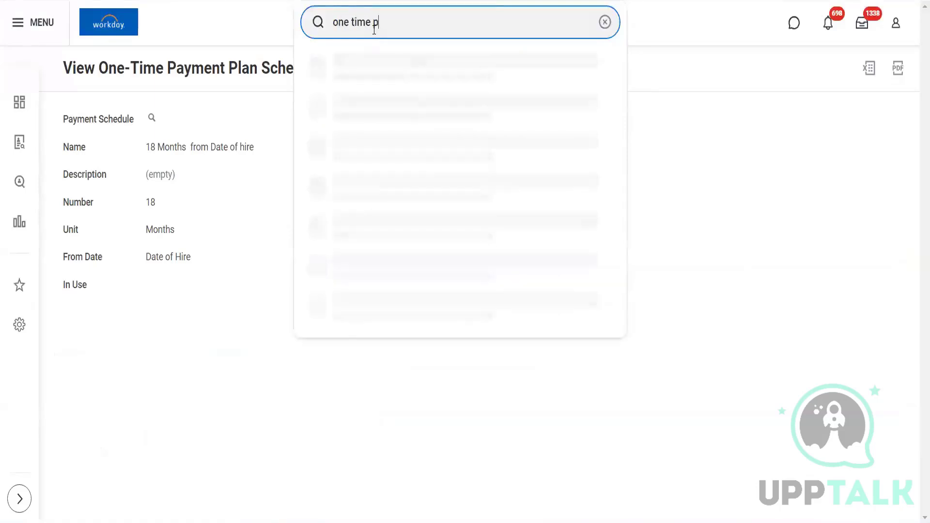
text(ayment schedule)
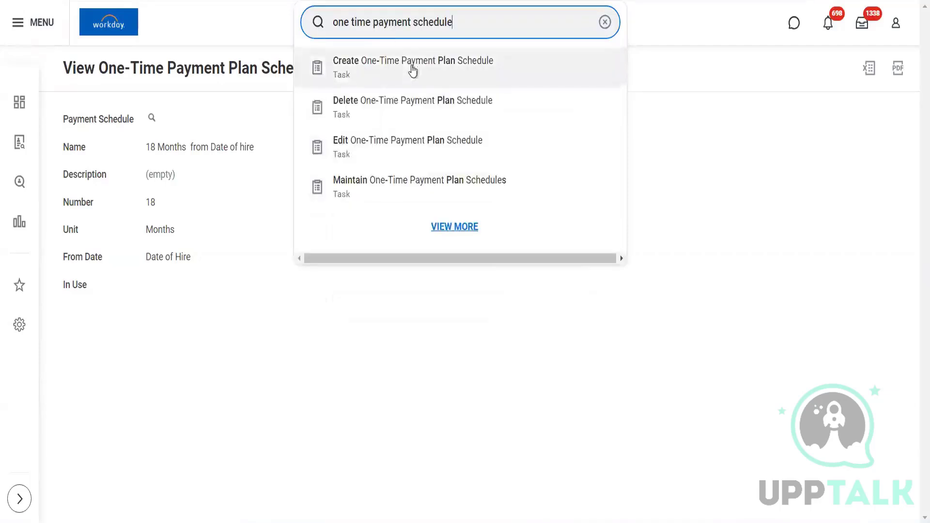
click(396, 78)
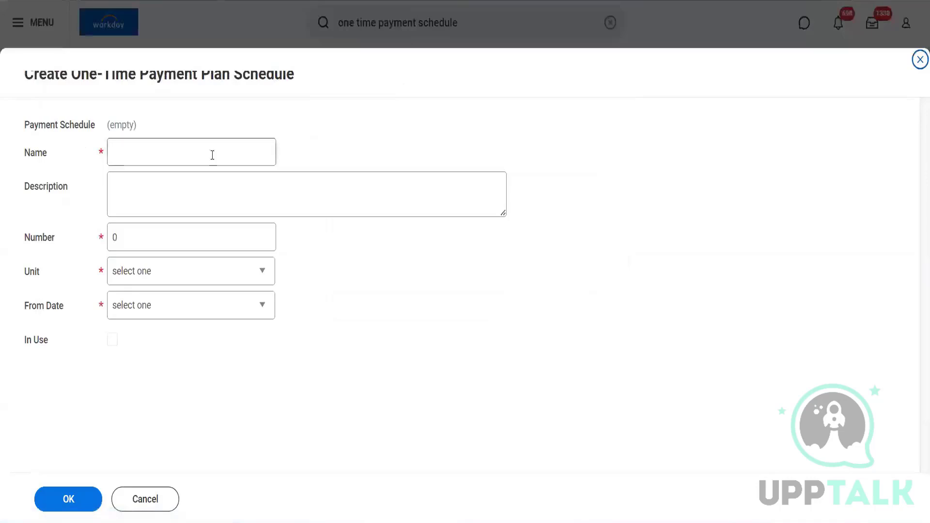
Step: Save schedule '3 Months from Hire Date' as 3 Months from Date of Hire, then copy its name
click(212, 155)
text(3 Mo)
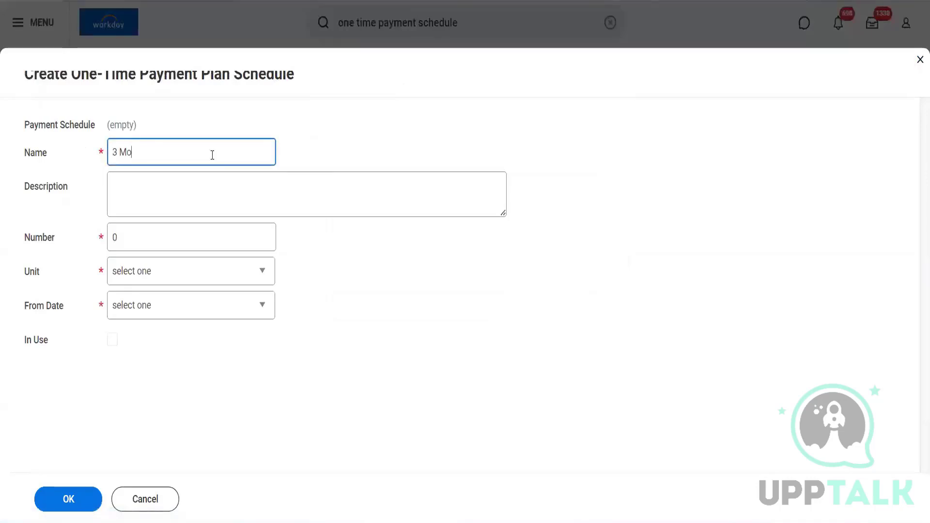
text(nths from Hire Date)
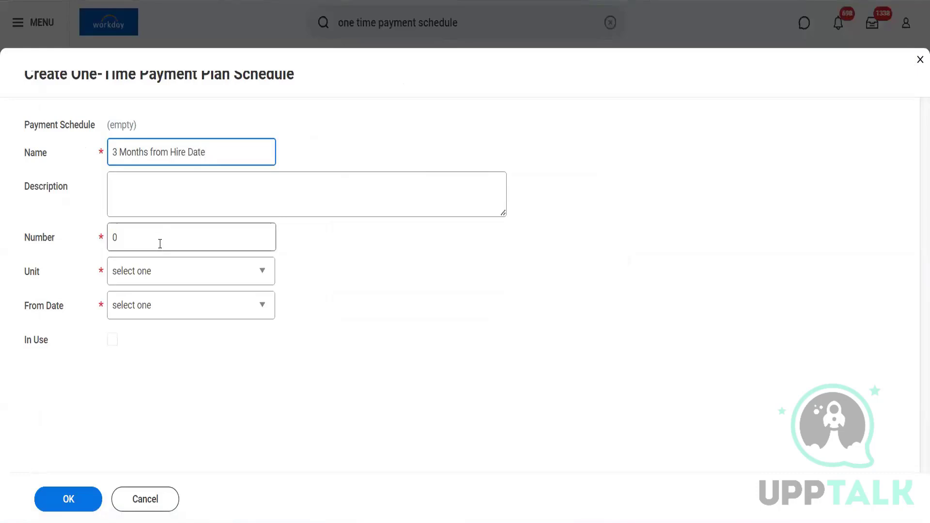
click(160, 244)
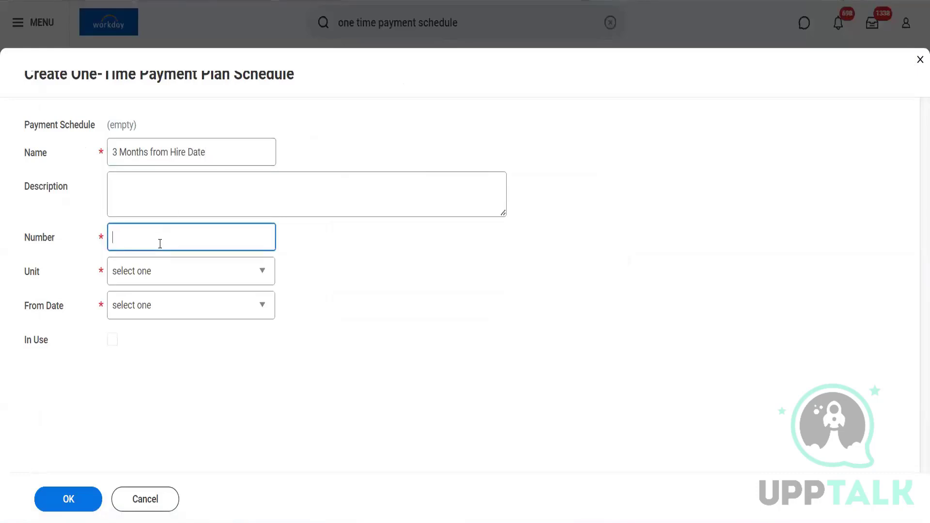
click(160, 270)
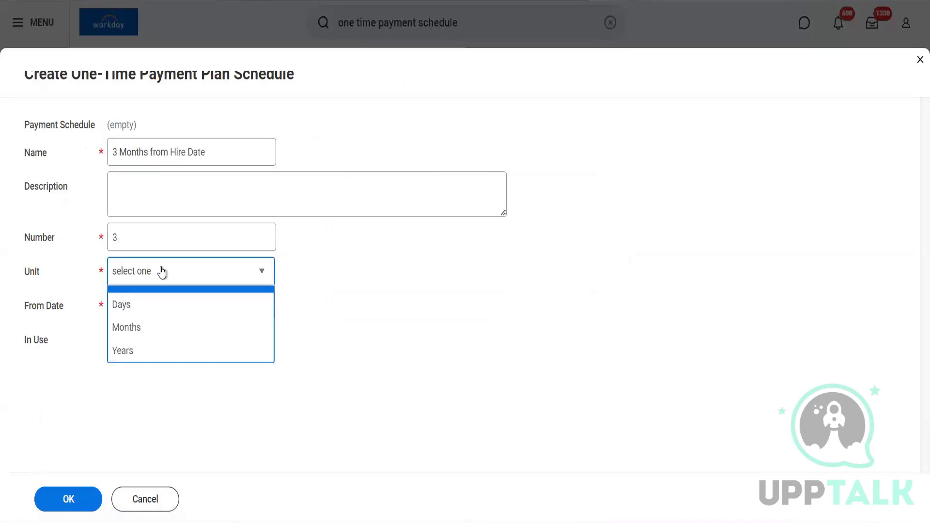
click(149, 347)
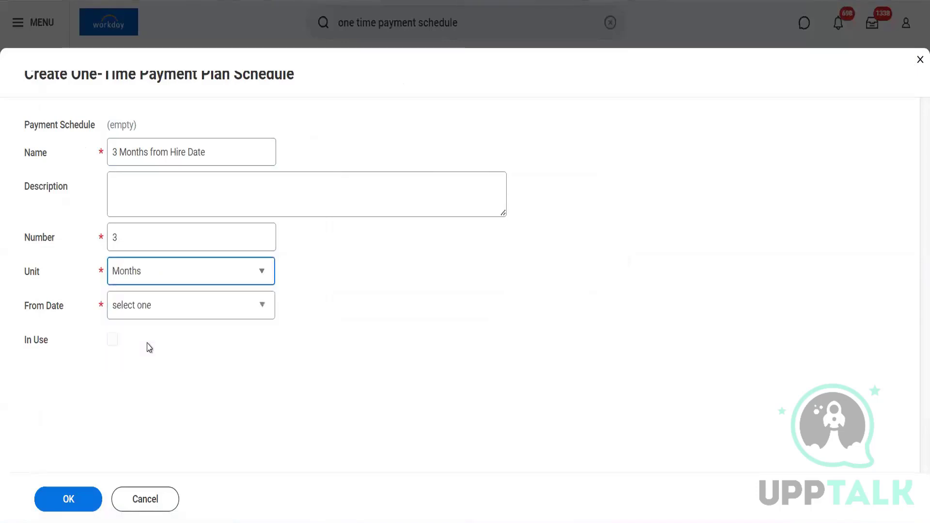
click(139, 310)
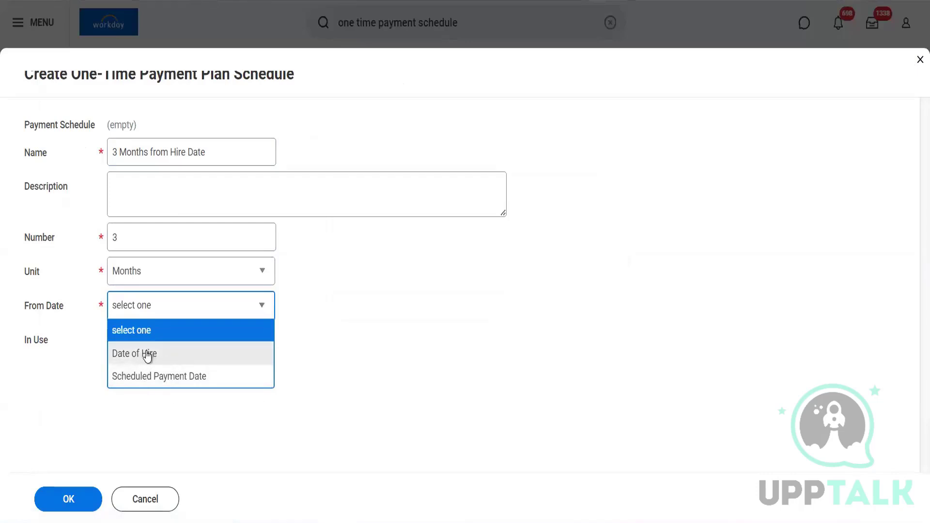
click(167, 359)
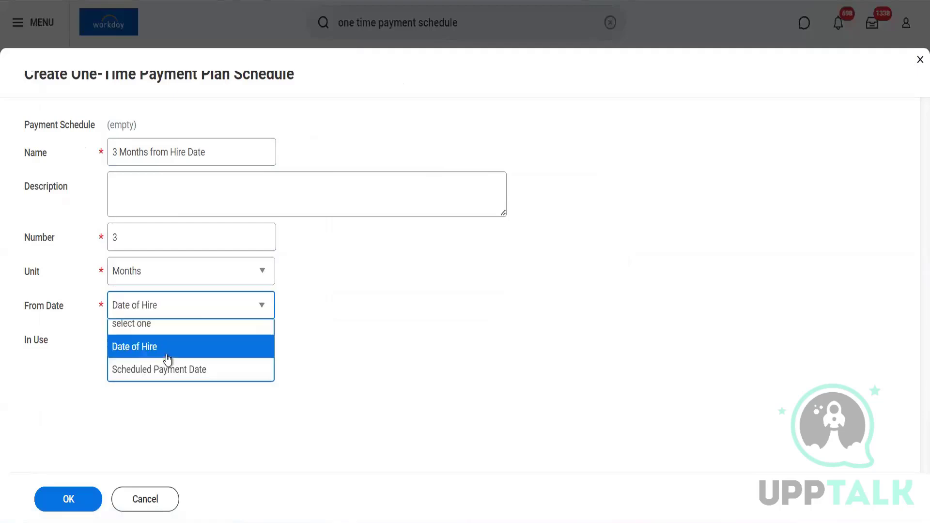
click(69, 500)
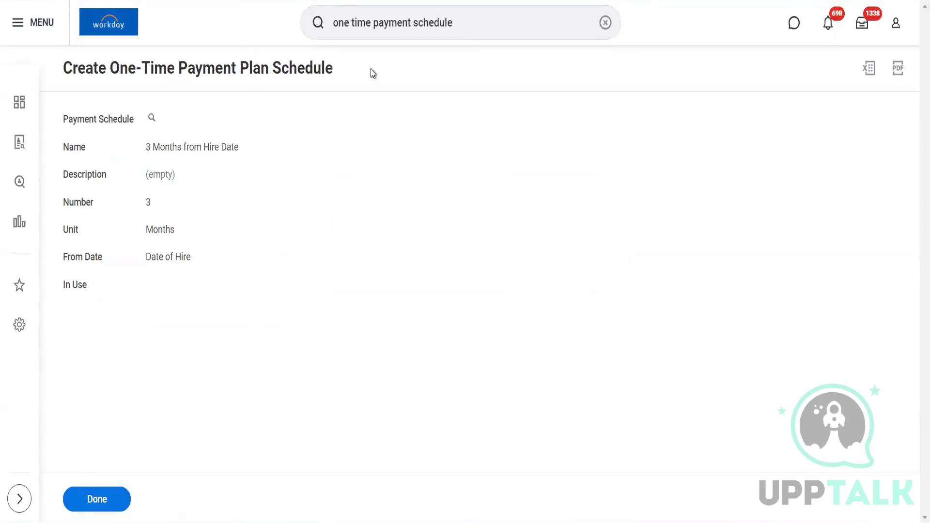
drag(245, 152, 148, 151)
key(ctrl+c)
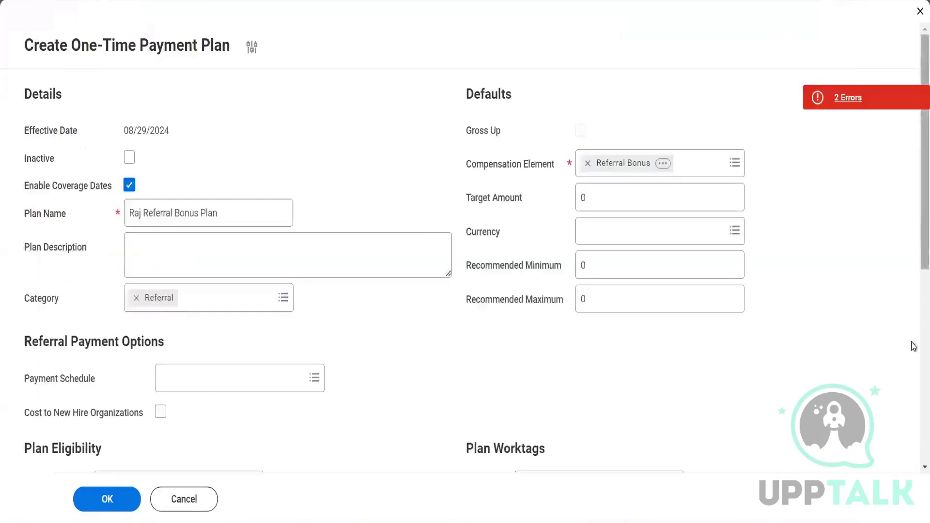
Step: Remove the 18-month schedule from row 2 and paste the new schedule name into its search
scroll(913, 413, down, 3)
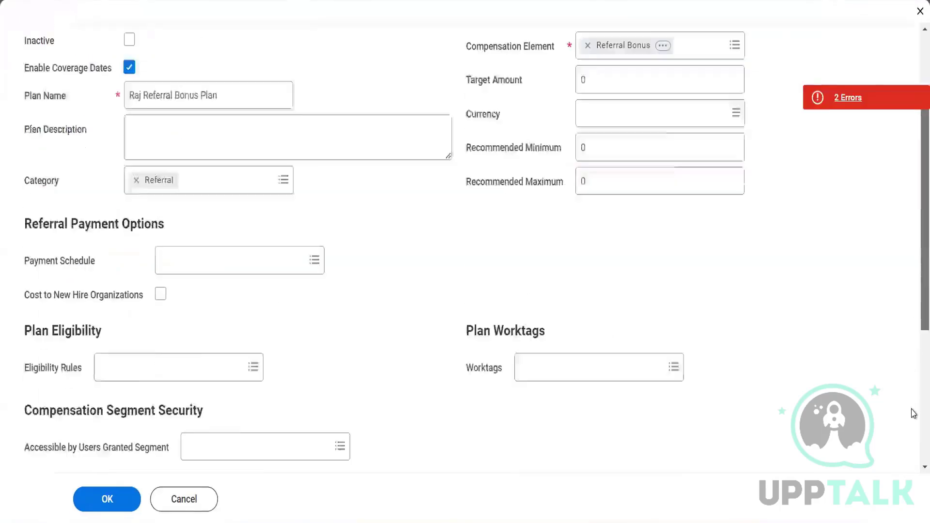
scroll(913, 413, down, 5)
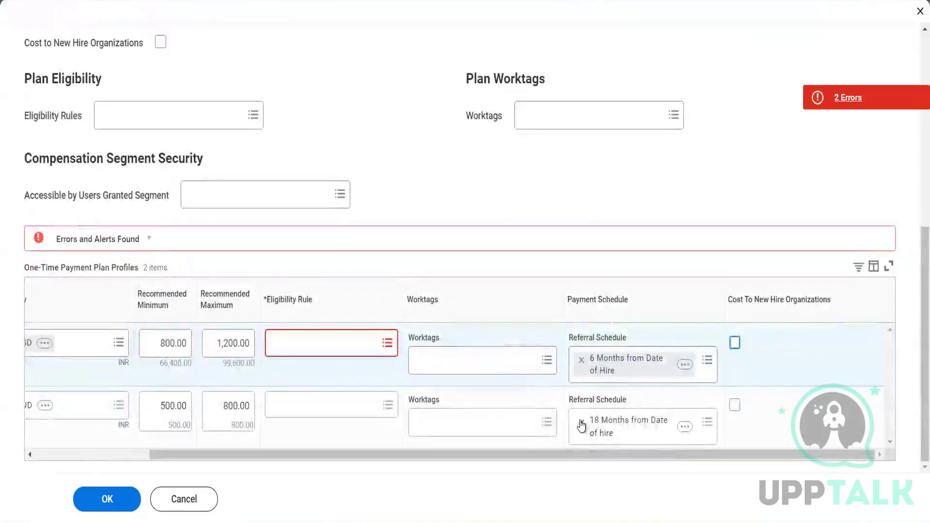
click(581, 425)
click(581, 426)
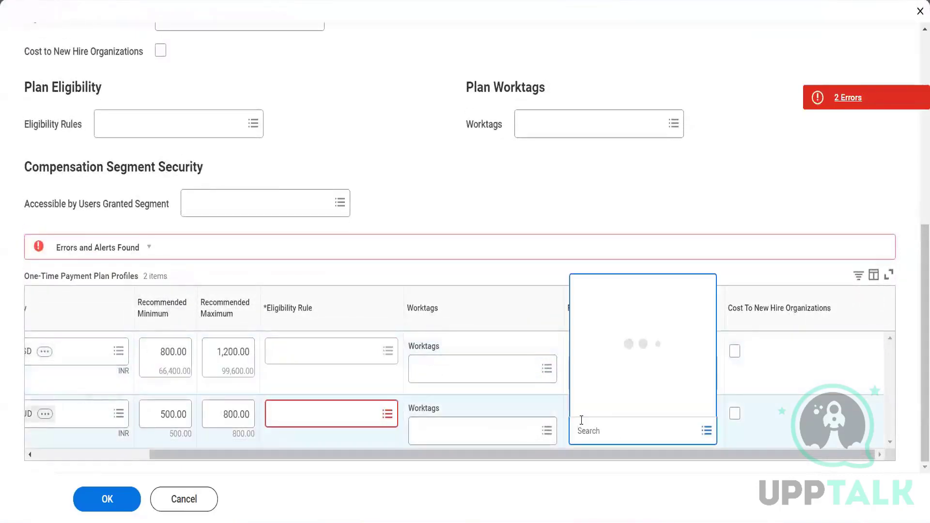
key(ctrl+v)
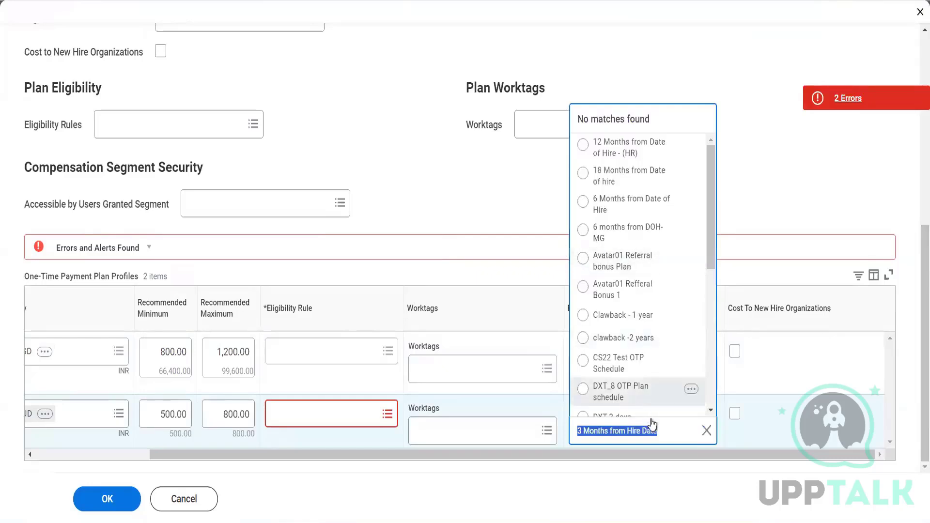
click(665, 429)
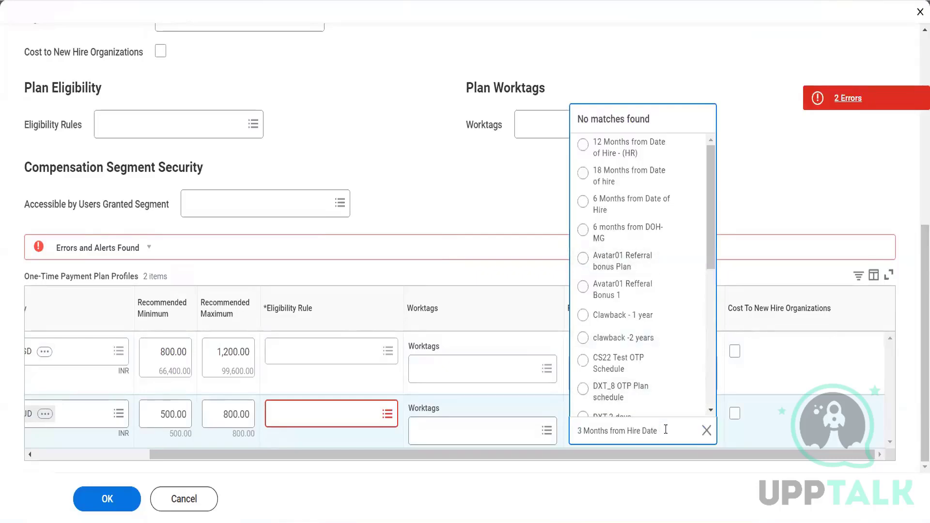
key(Left)
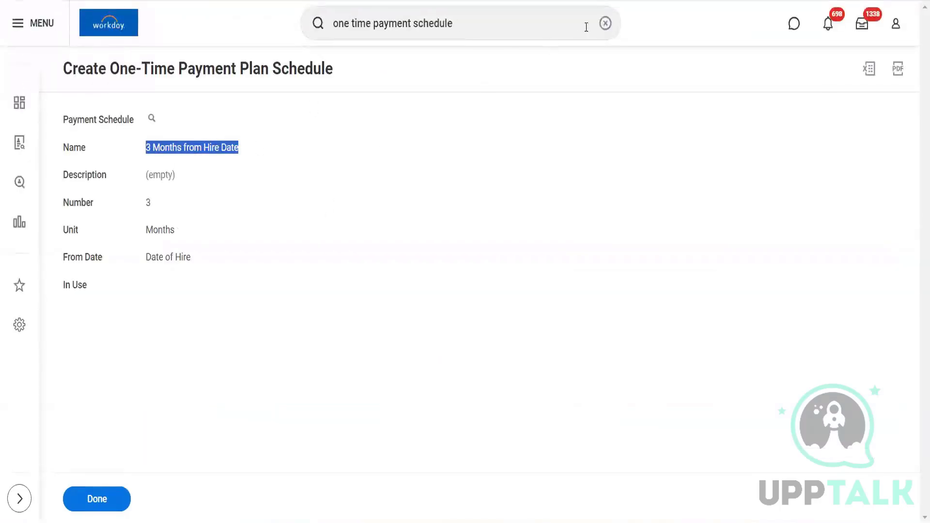
Step: Search 'request one time' and launch the Request One-Time Payment task
click(605, 23)
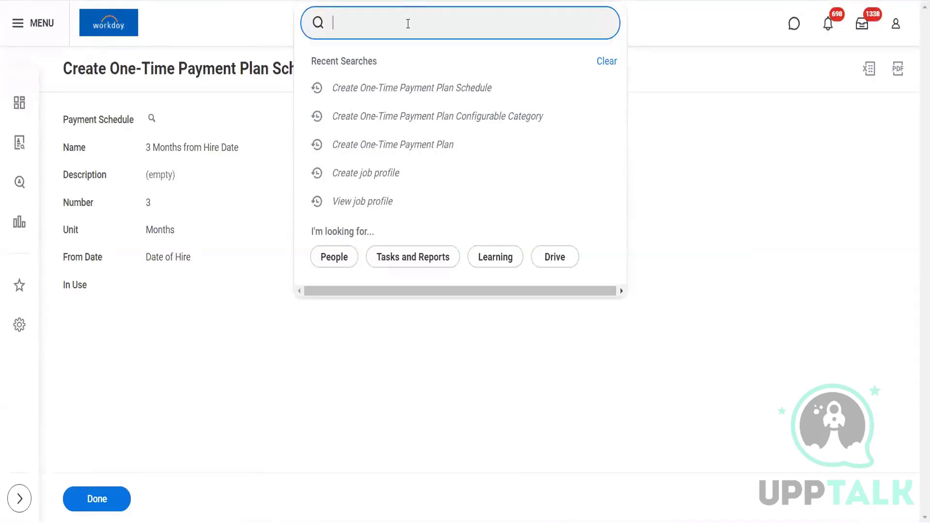
text(request one)
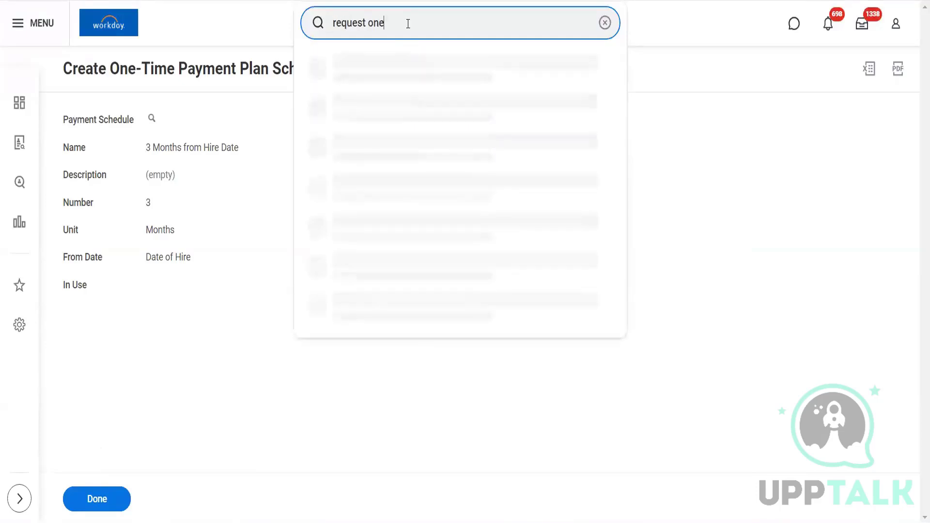
text( time)
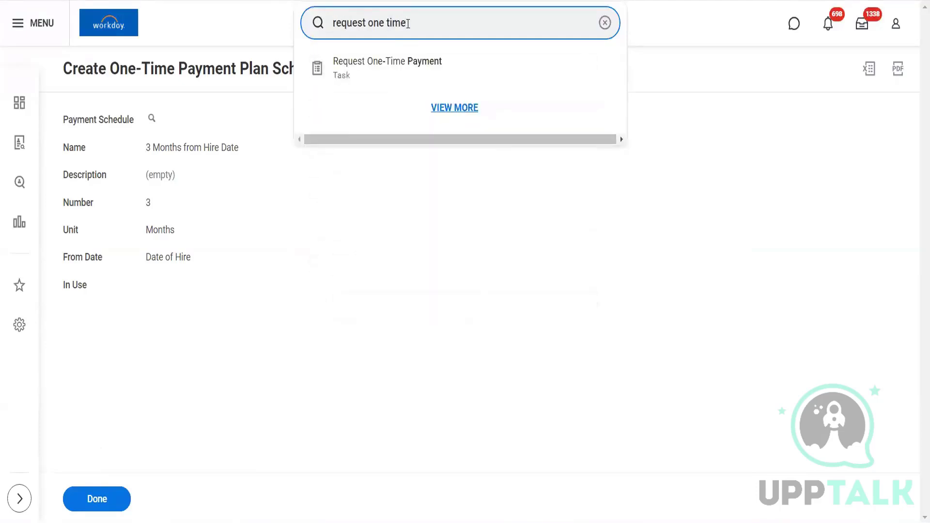
click(390, 73)
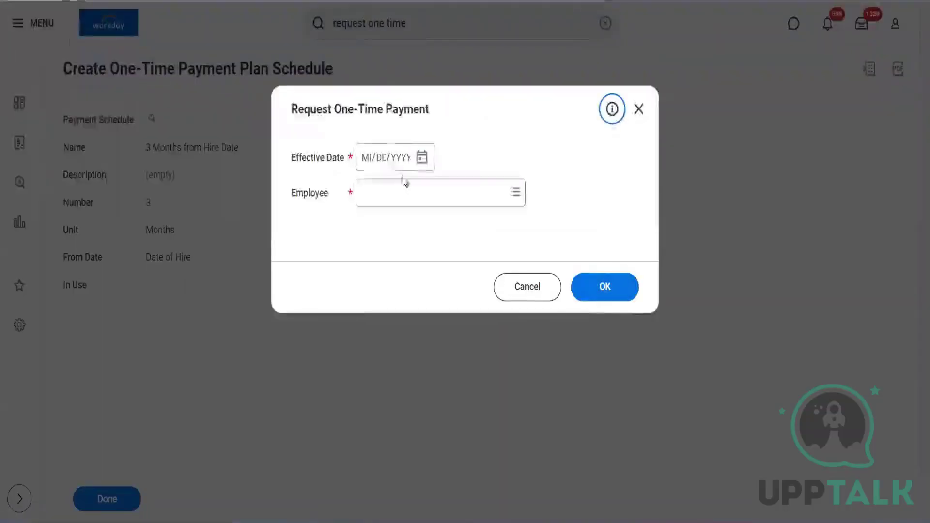
Step: Start a one-time payment request effective 08/01/2024 for the first matching director employee
click(422, 162)
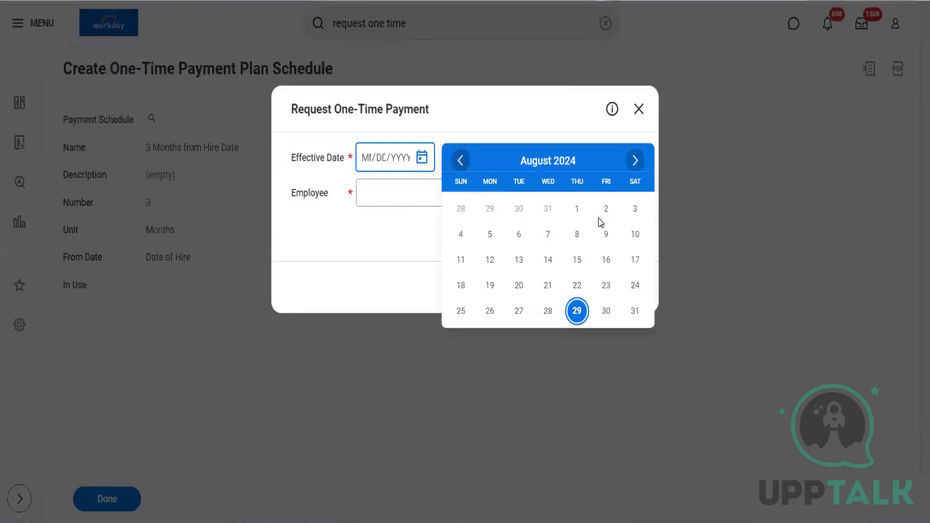
click(575, 209)
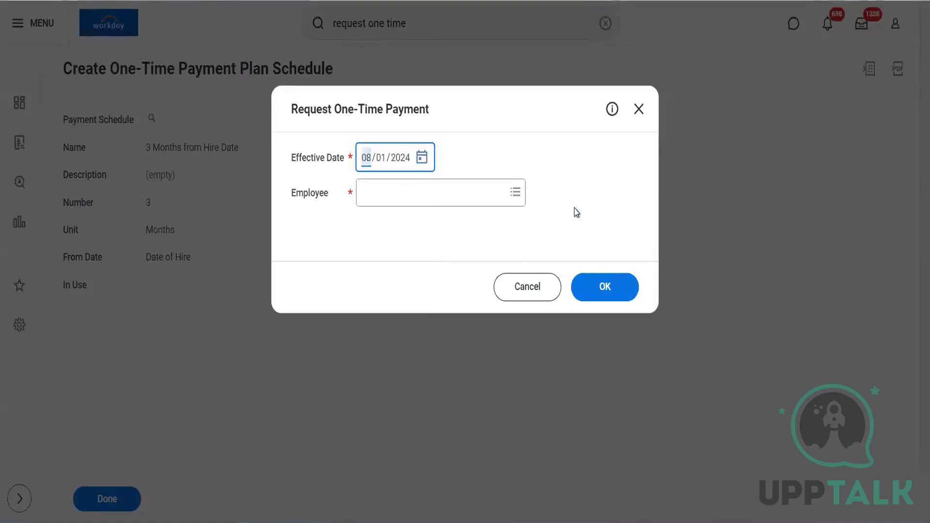
click(388, 202)
text(John)
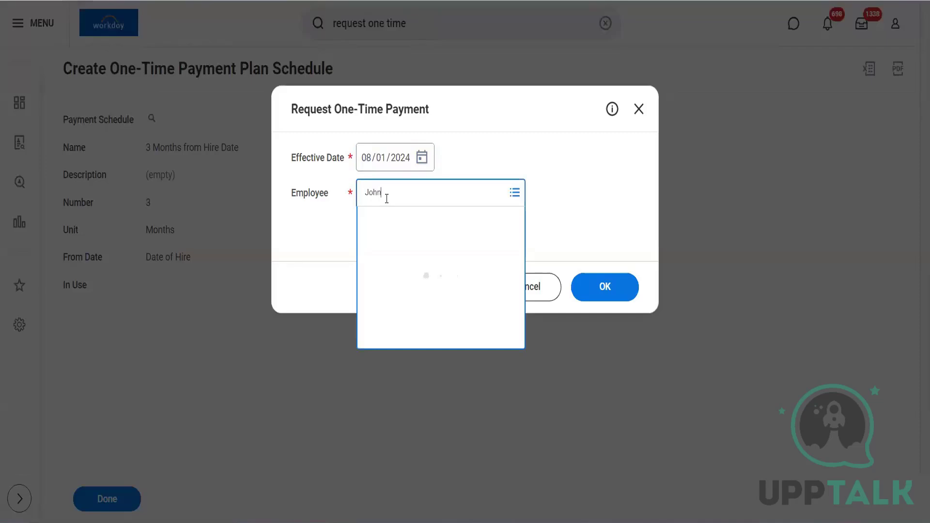
key(Return)
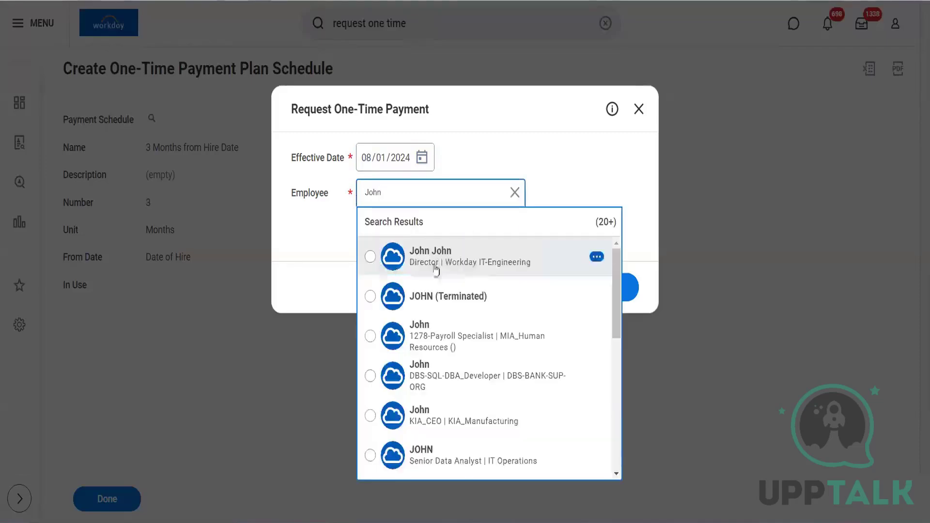
click(469, 270)
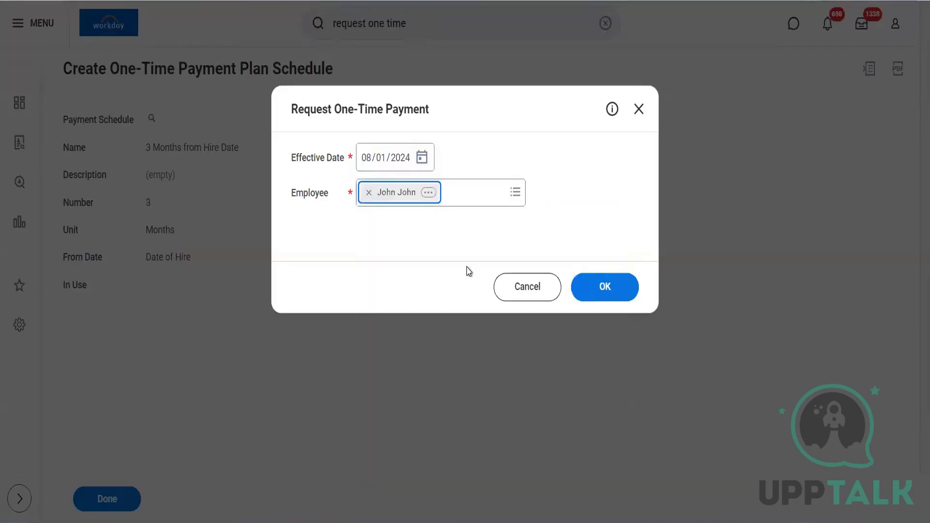
click(589, 286)
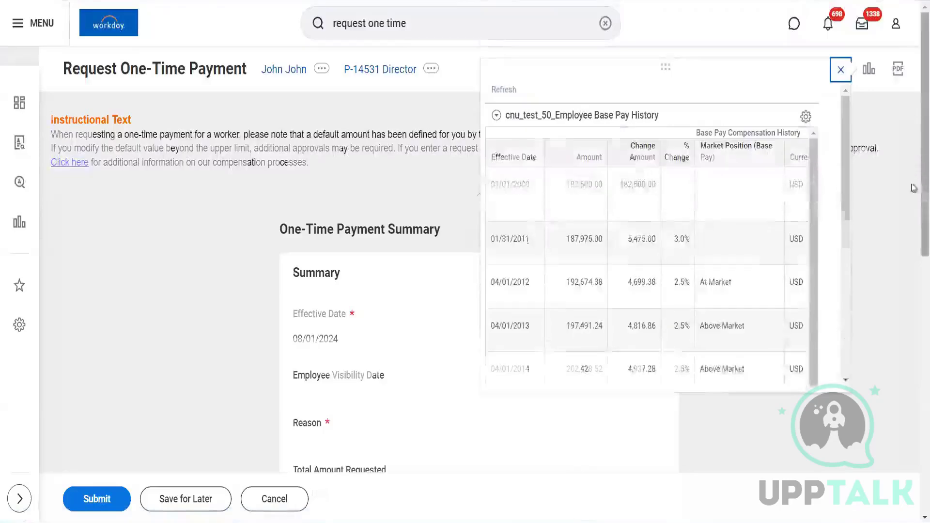
Step: Close the Base Pay History panel and bring the empty One-Time Payment section into view
scroll(913, 243, down, 5)
scroll(913, 216, up, 4)
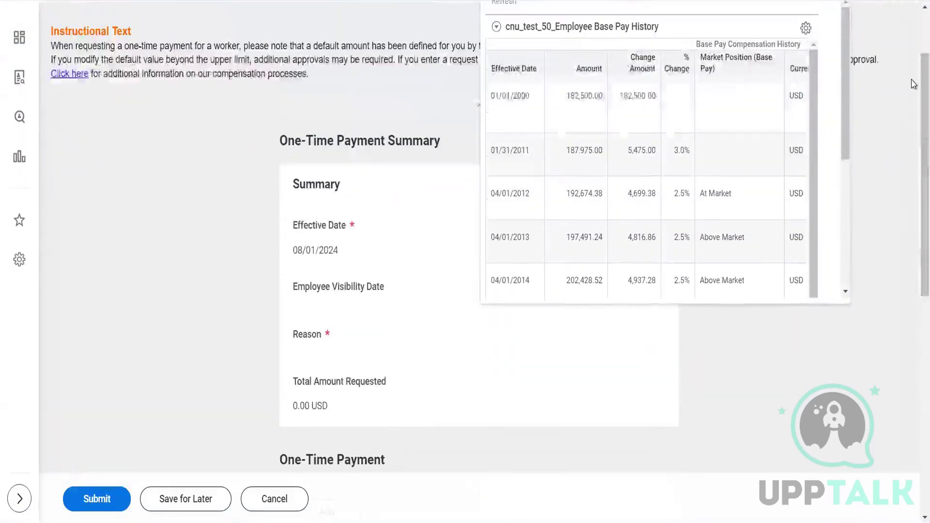
scroll(835, 53, up, 1)
click(841, 35)
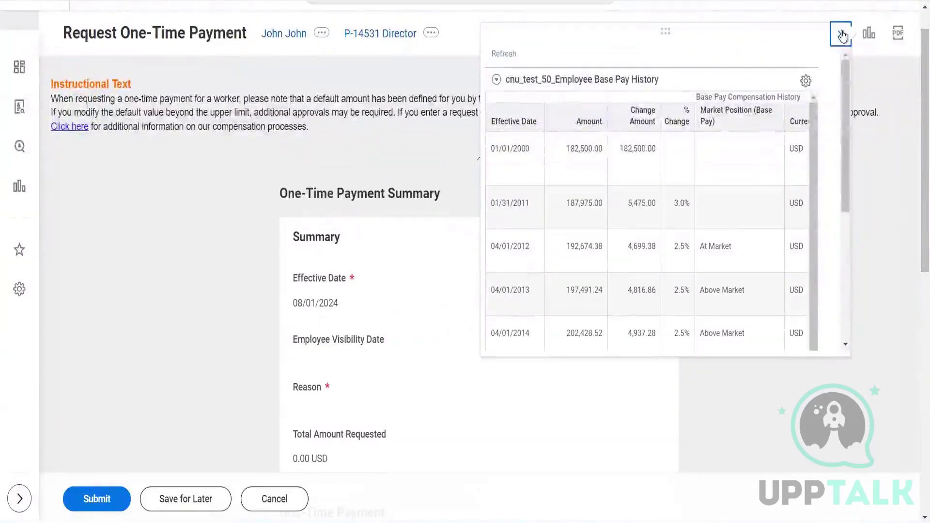
scroll(912, 223, down, 3)
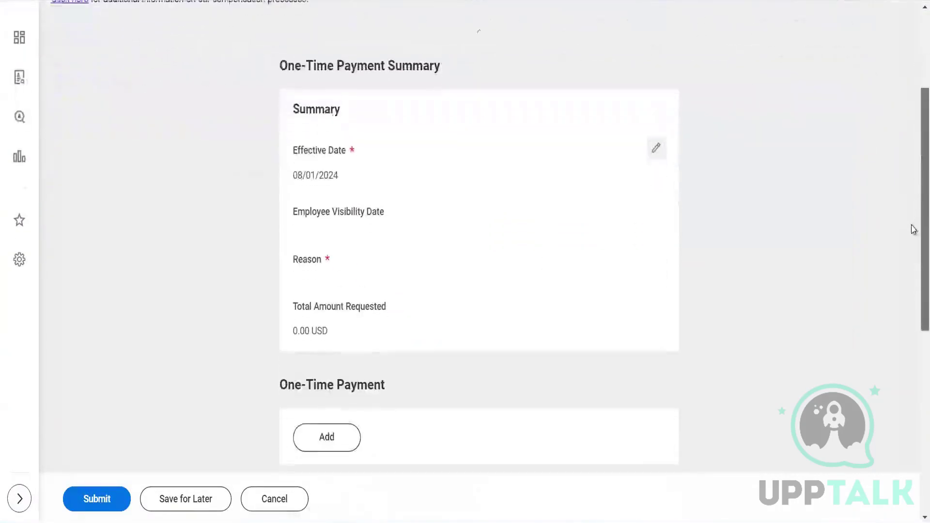
Step: Set the request's Employee Visibility Date to 09/01/2024
click(657, 146)
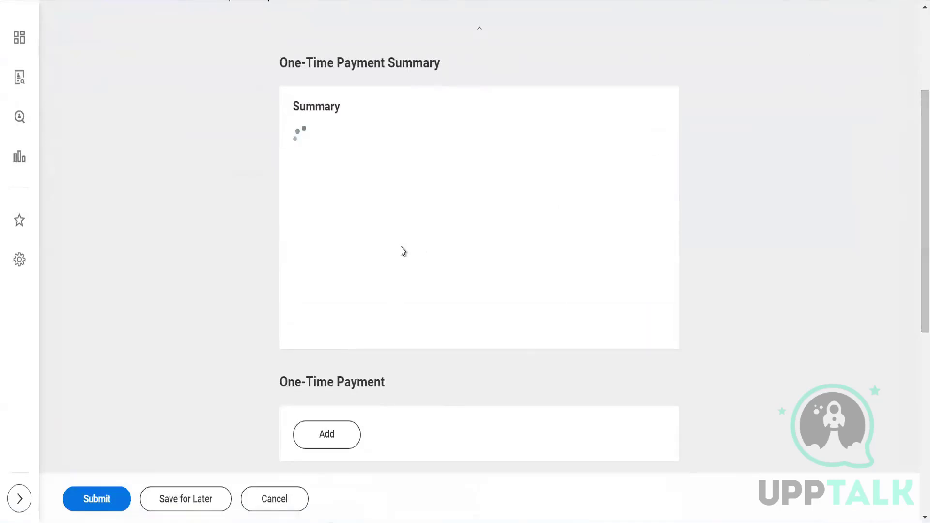
click(357, 237)
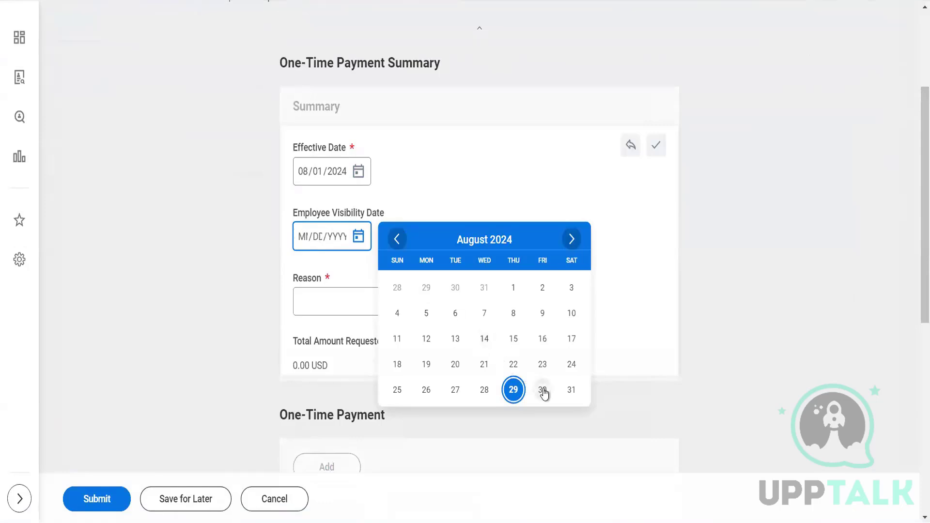
click(573, 239)
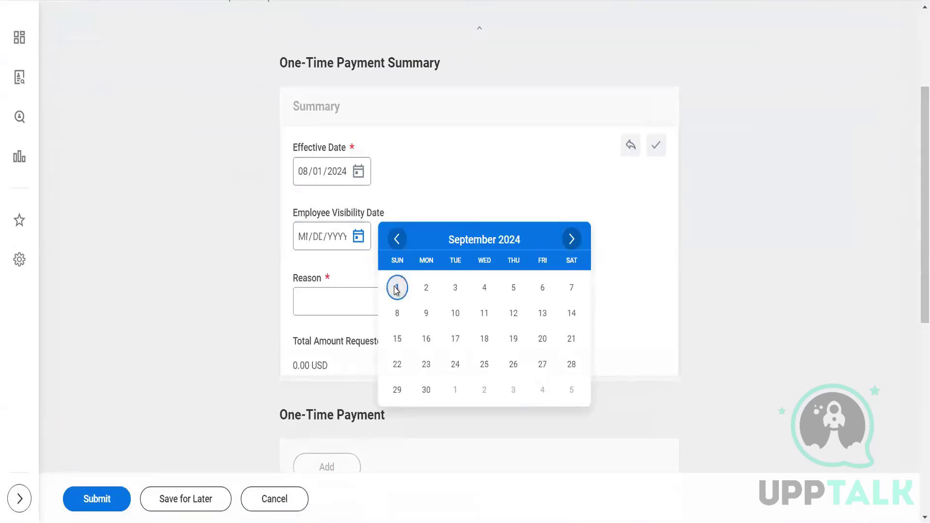
click(396, 288)
Step: Choose One-Time Payment > Incentive > Infiltra Diwali bonus as the payment reason
click(341, 300)
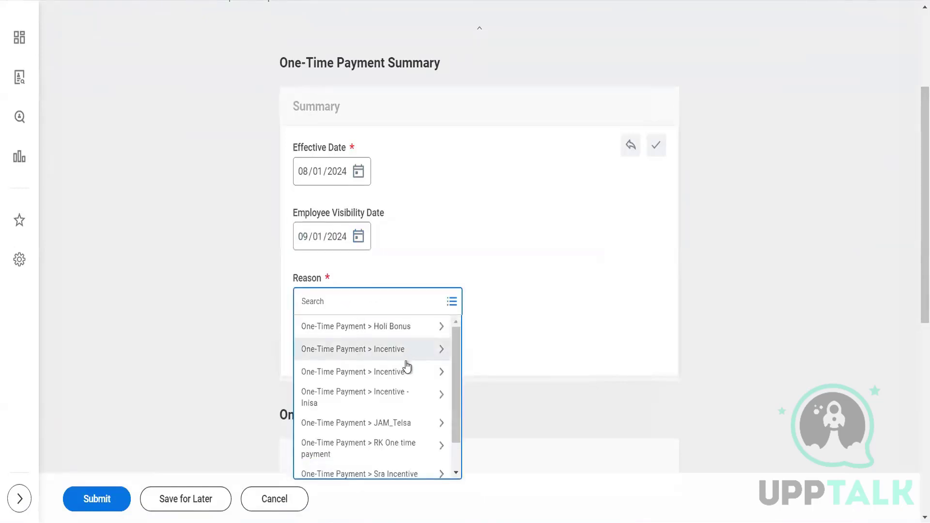
drag(457, 373, 454, 353)
click(402, 355)
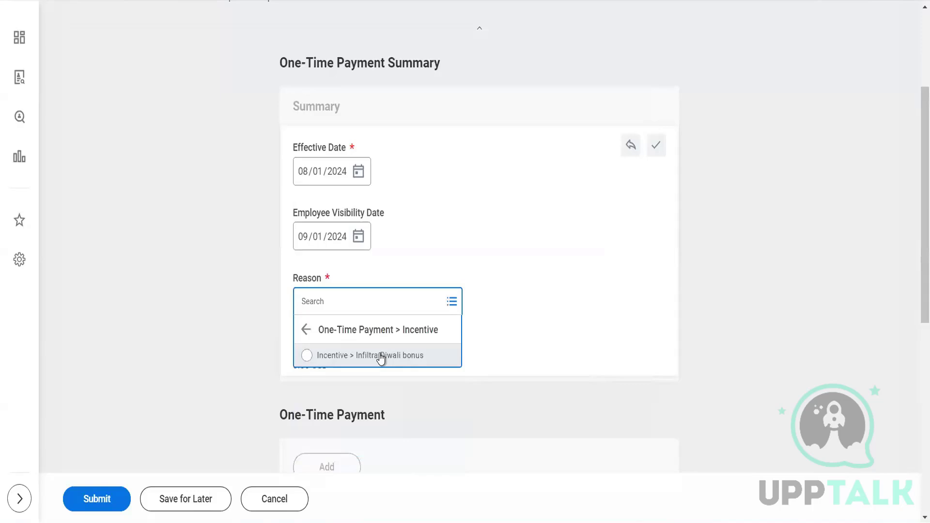
click(339, 357)
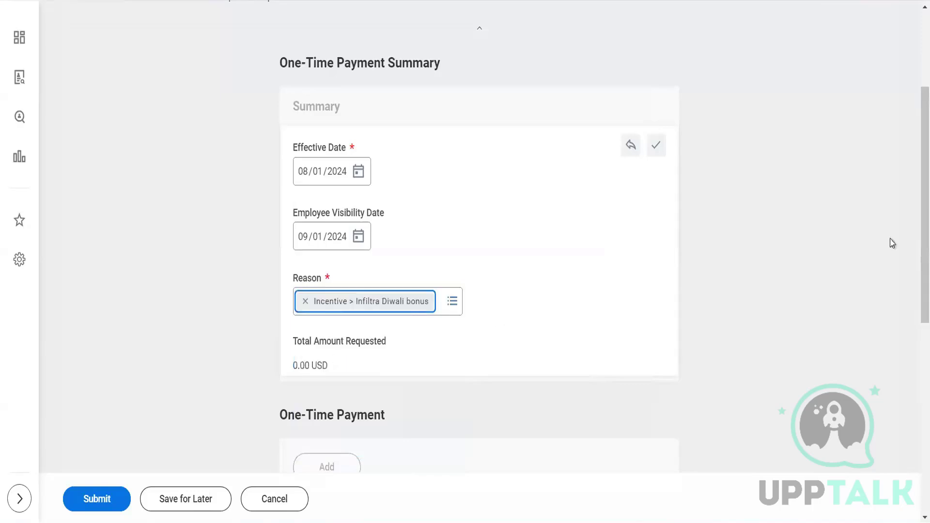
scroll(911, 213, down, 3)
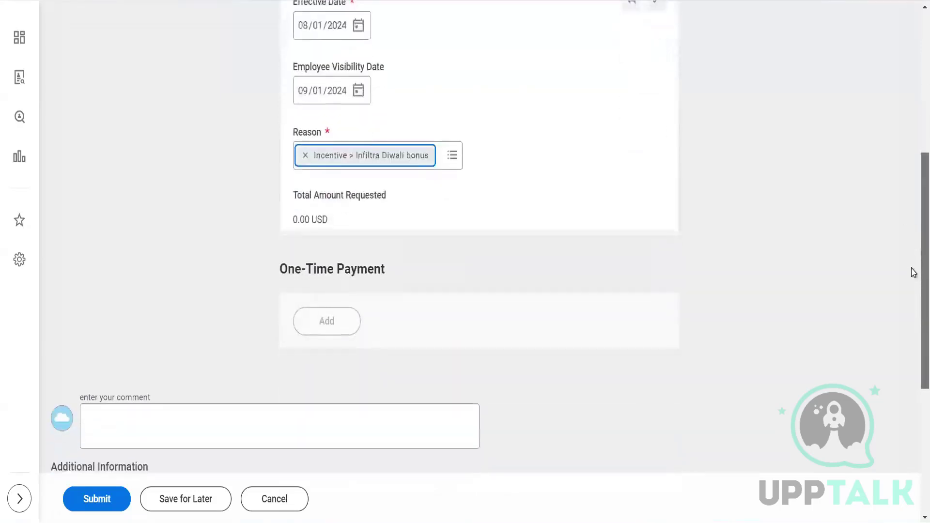
scroll(913, 269, up, 5)
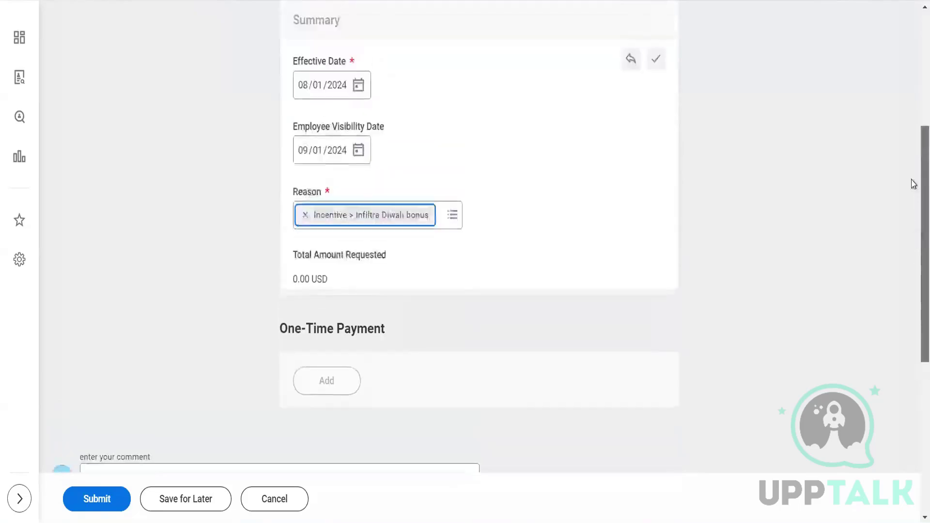
scroll(914, 262, down, 4)
scroll(912, 261, up, 5)
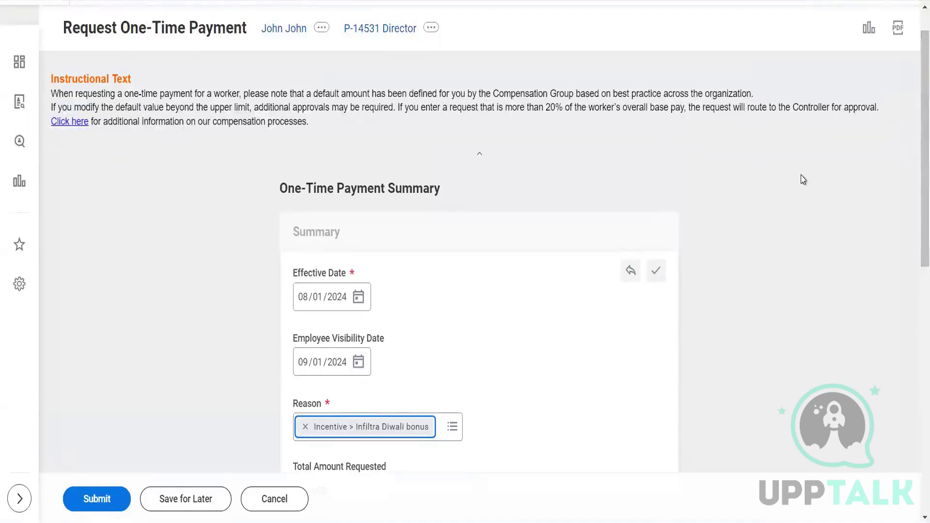
scroll(913, 270, down, 5)
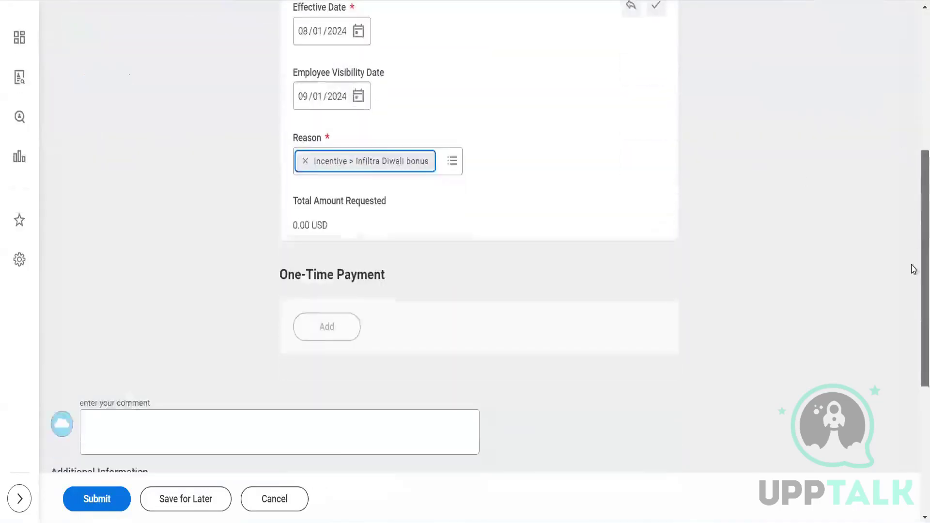
Step: Add a new one-time payment entry to the request
click(338, 294)
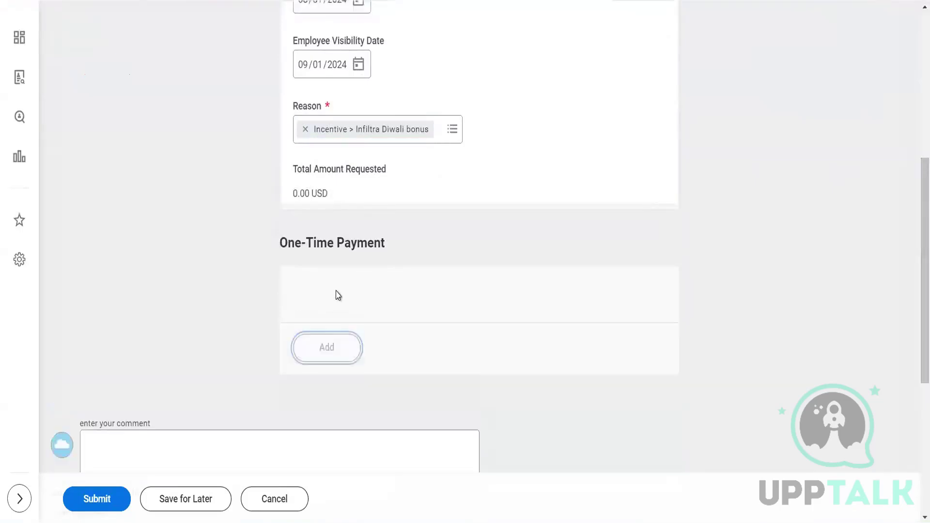
scroll(528, 325, down, 6)
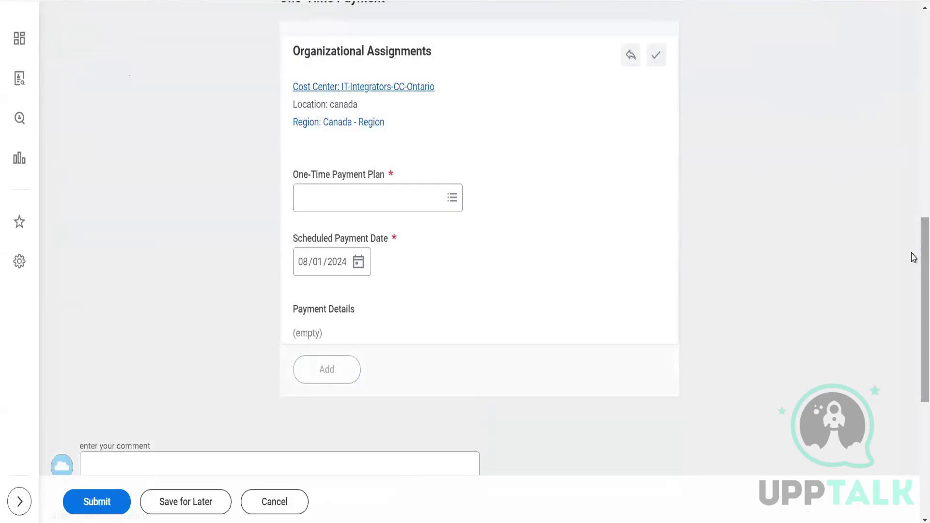
scroll(913, 234, up, 2)
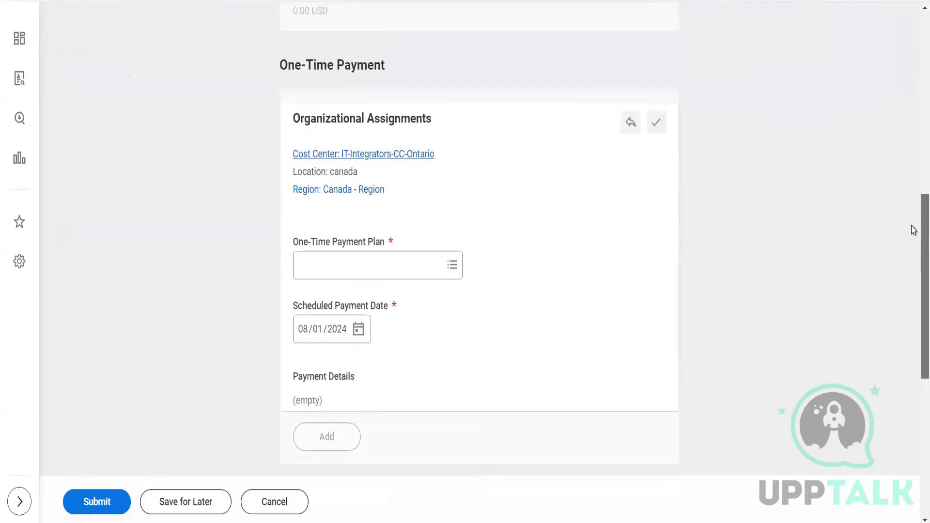
Step: Select DMD - Retention Bonus from Amount Based Plans as the entry's payment plan
click(400, 274)
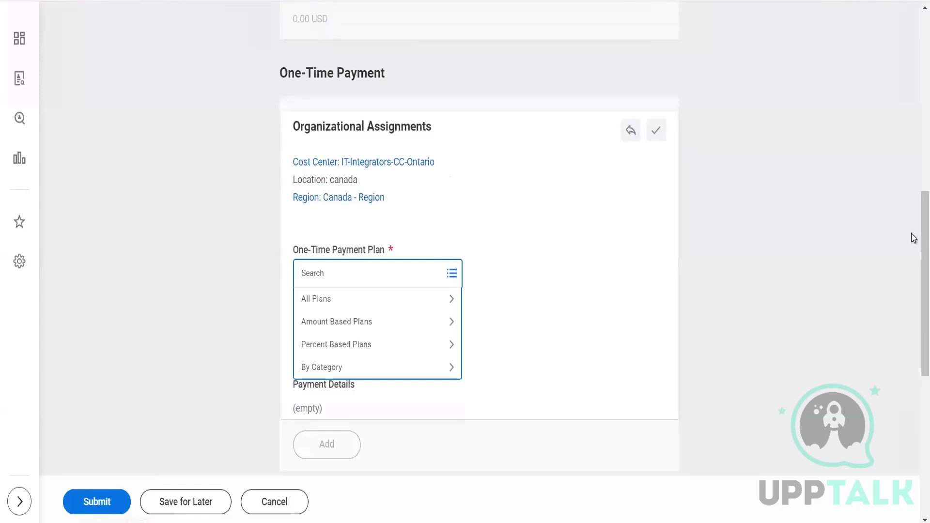
drag(914, 238, 912, 58)
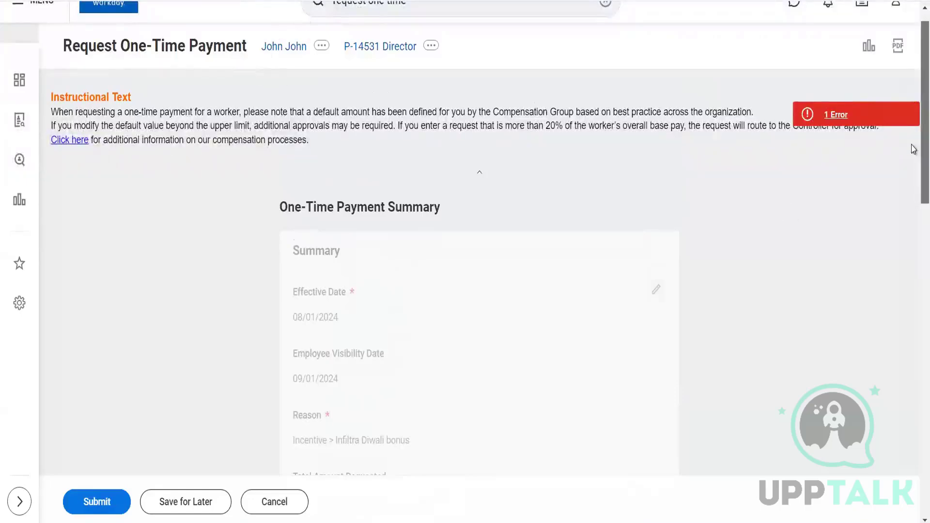
drag(911, 145, 916, 239)
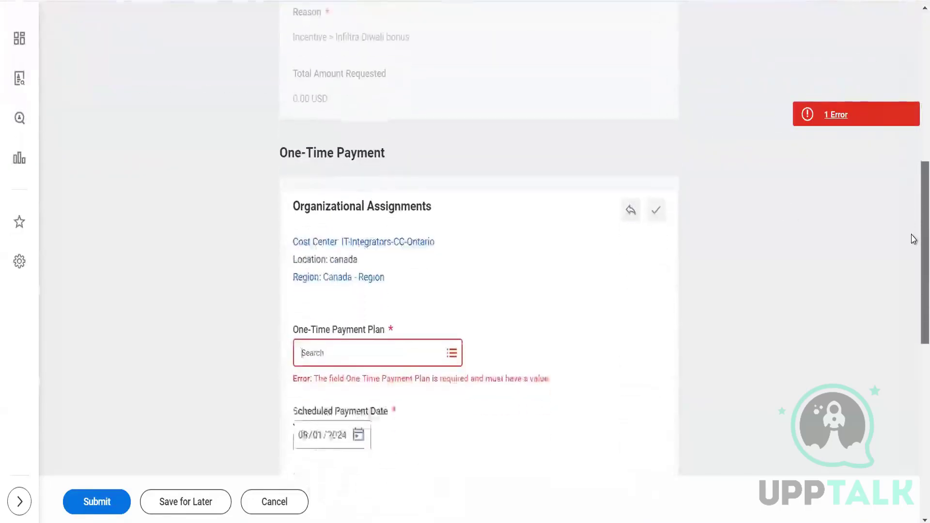
click(411, 345)
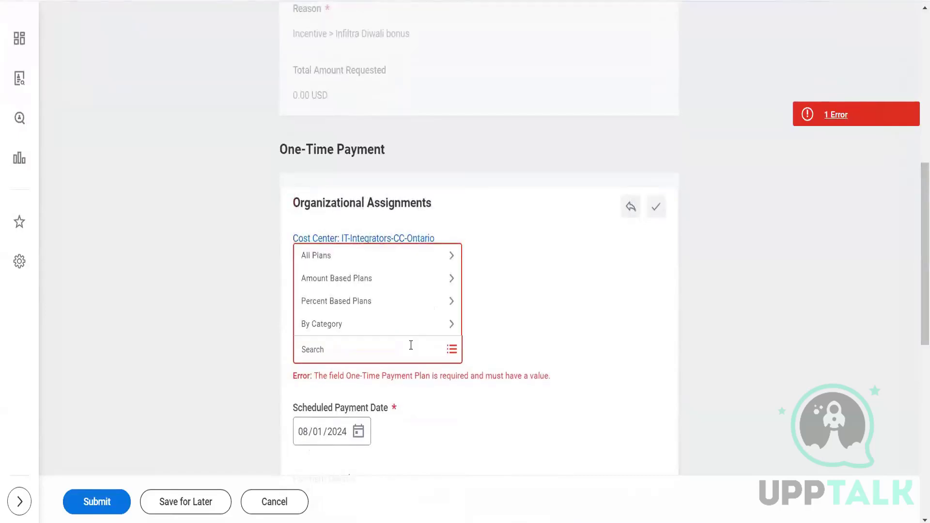
click(380, 278)
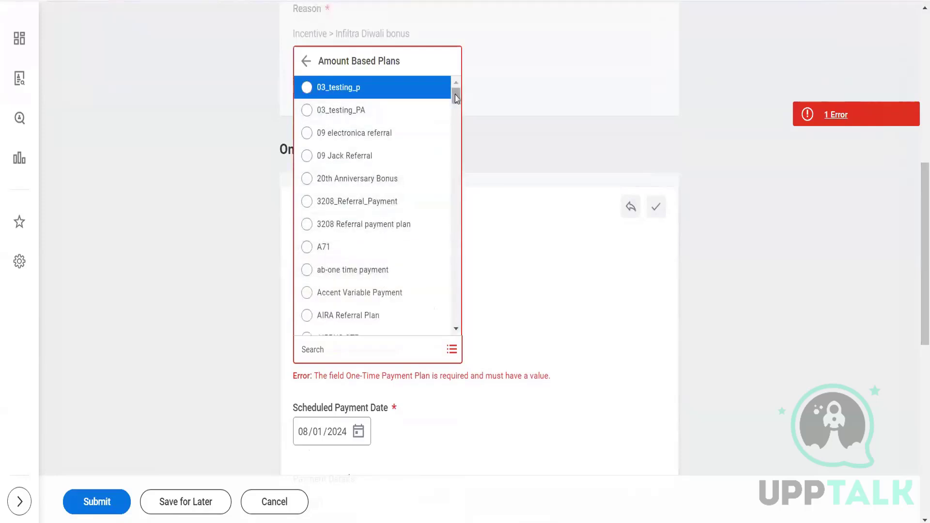
drag(456, 102, 455, 136)
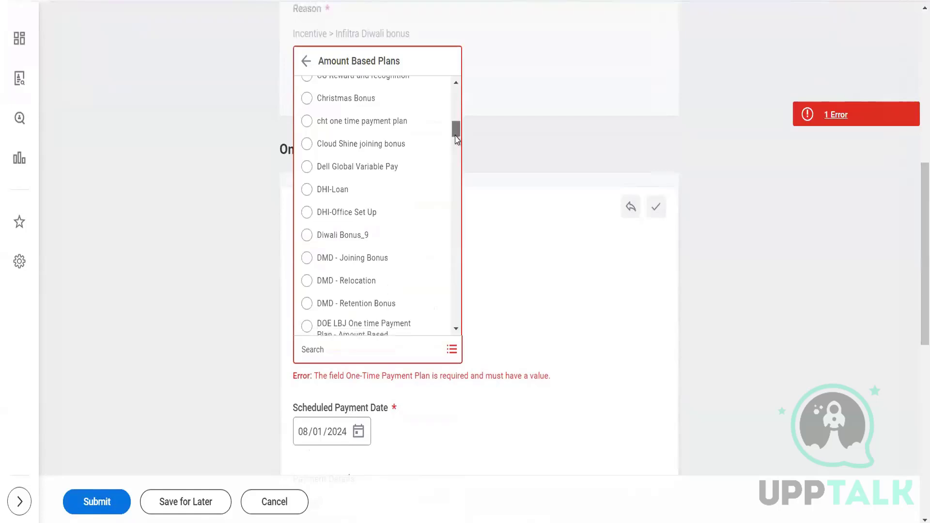
click(366, 303)
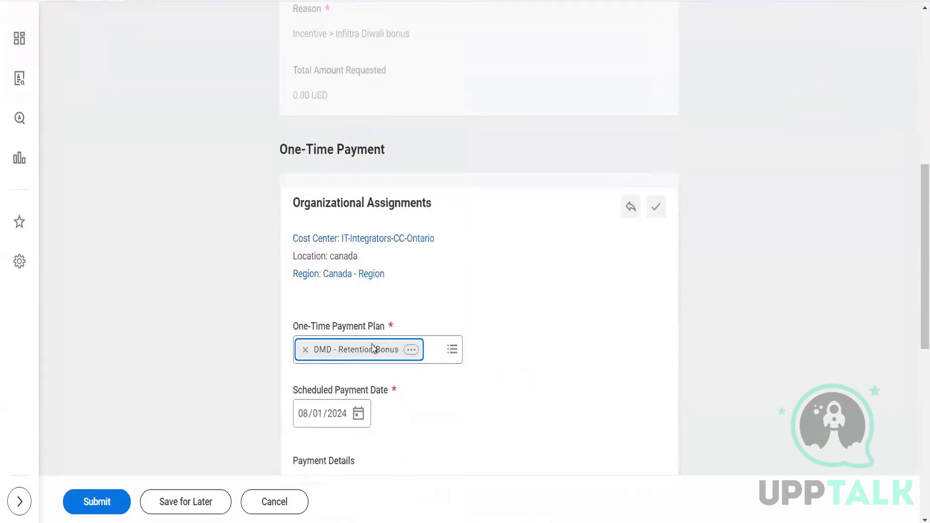
Step: Replace the DMD - Retention Bonus plan with 3208_Referral_Payment, giving a 1,000.00 USD amount
scroll(913, 232, down, 3)
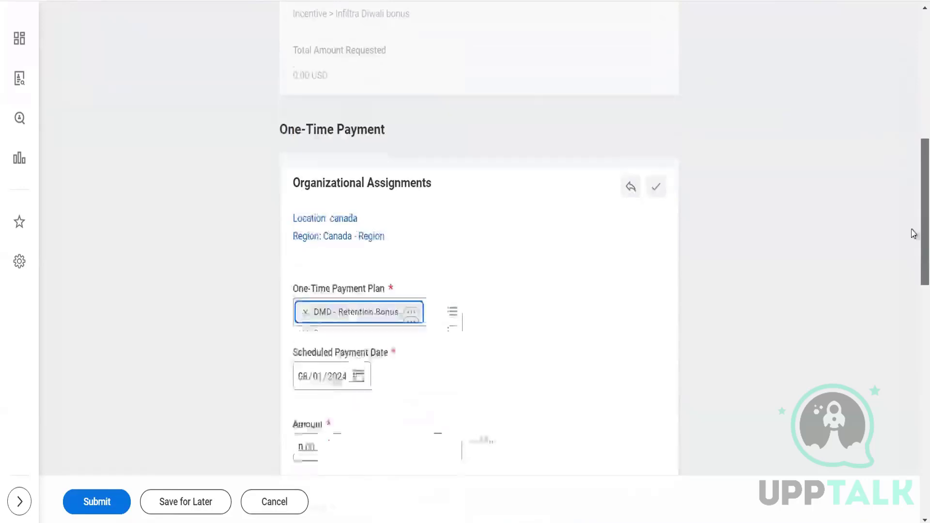
scroll(913, 255, down, 3)
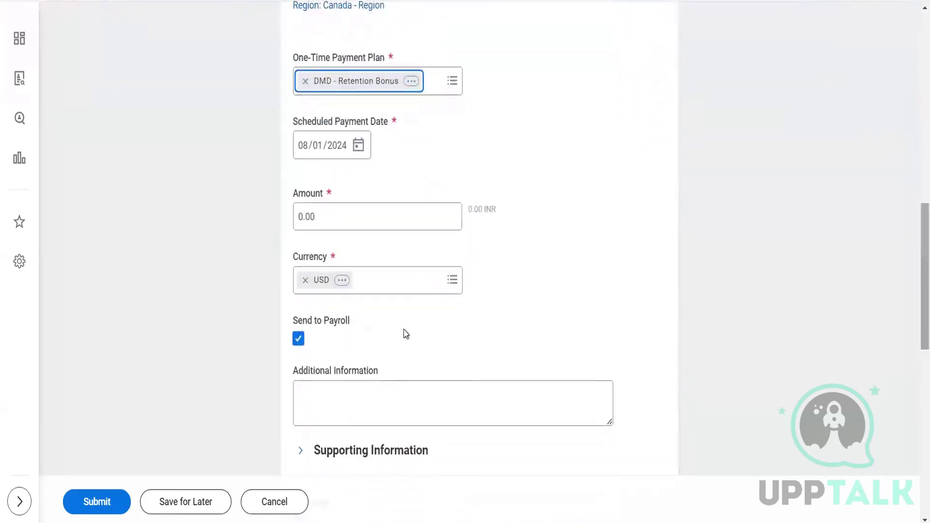
drag(353, 224, 293, 224)
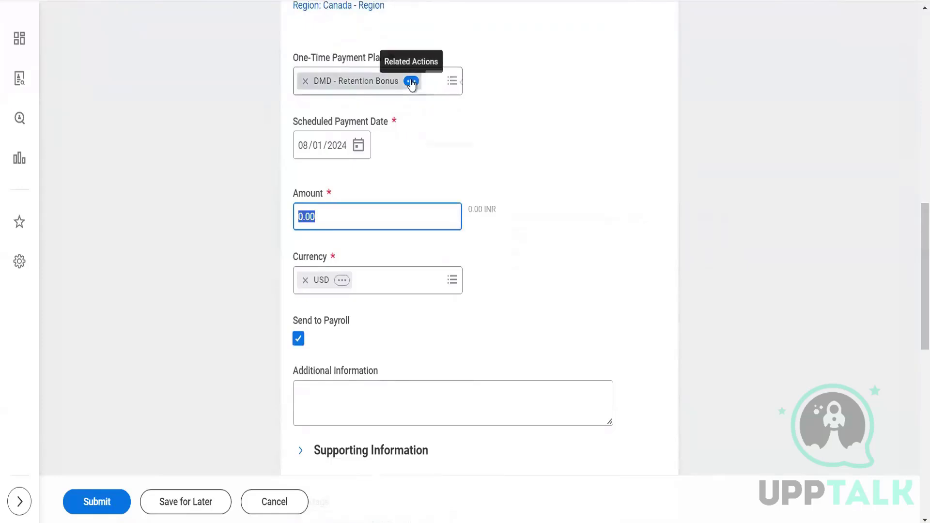
click(411, 81)
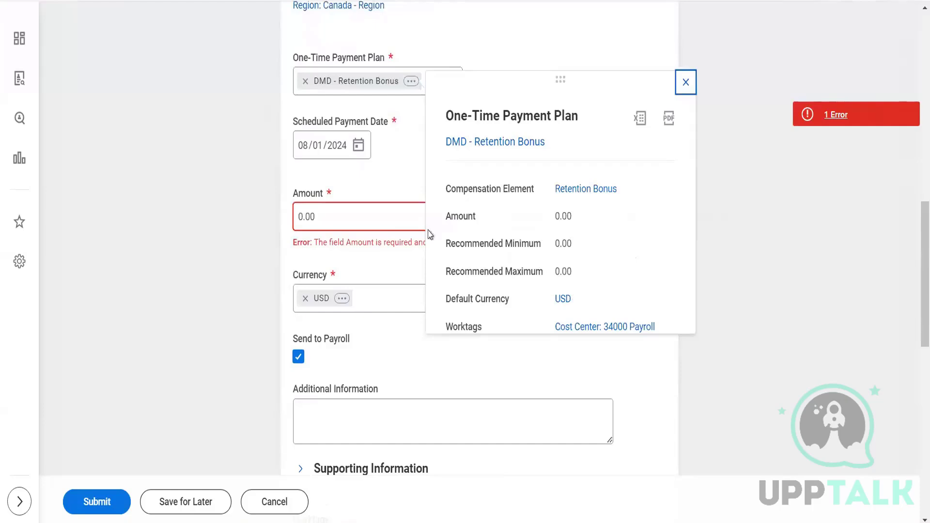
click(307, 83)
click(308, 84)
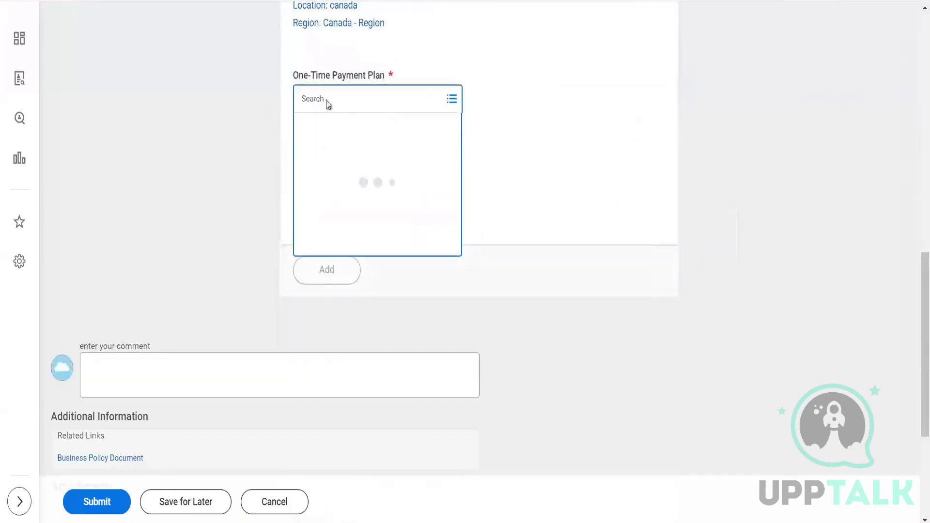
click(359, 147)
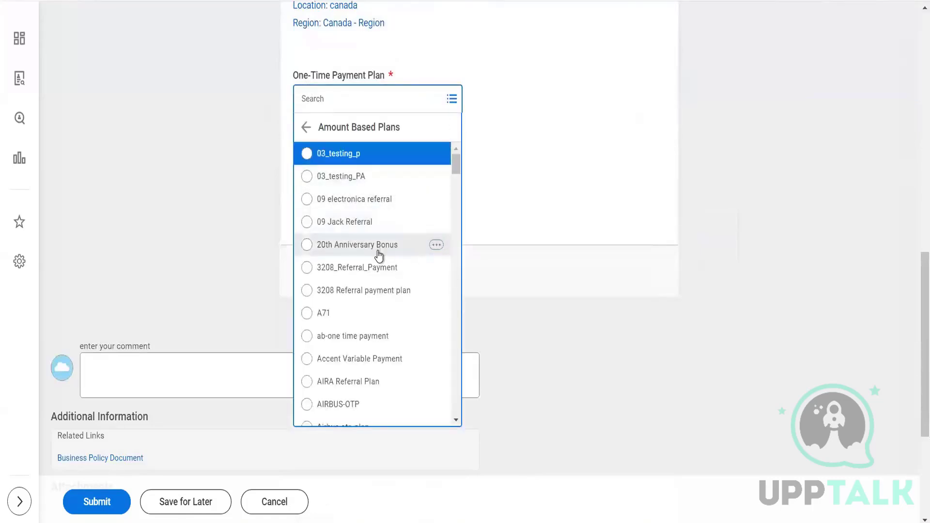
click(369, 270)
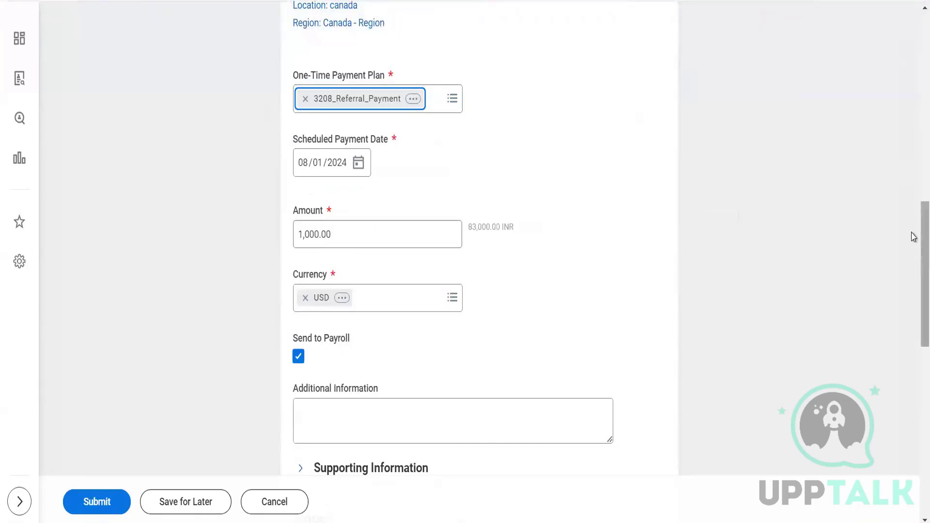
scroll(911, 275, down, 5)
scroll(911, 324, down, 4)
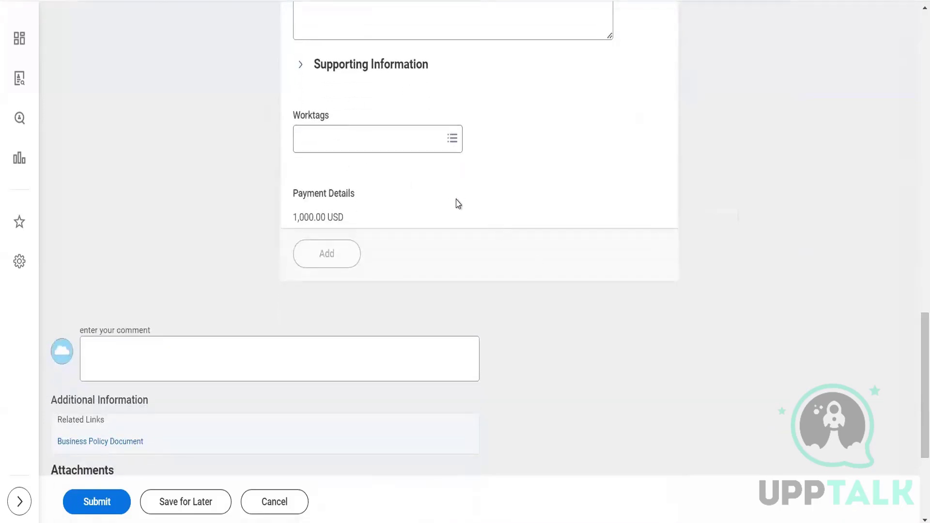
Step: Add the comment 'Test' and submit the one-time payment request
click(213, 362)
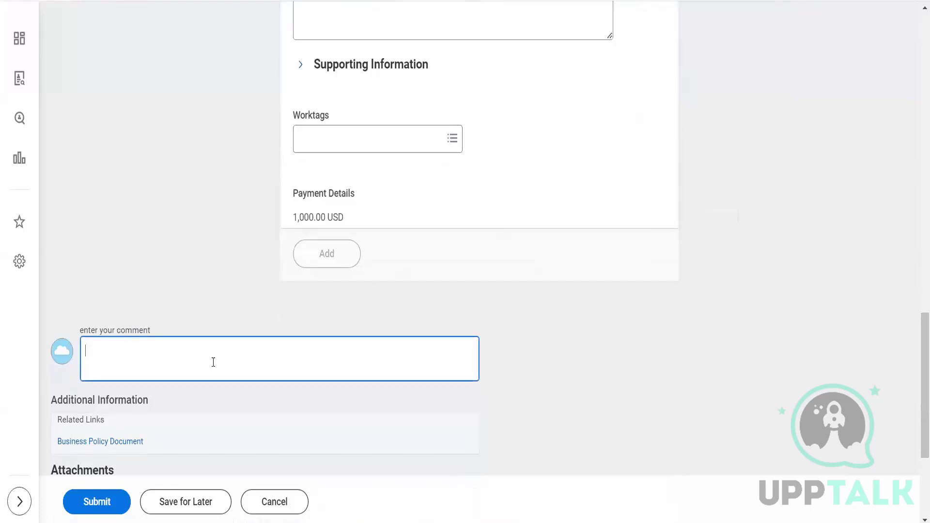
text(Test)
scroll(213, 368, down, 4)
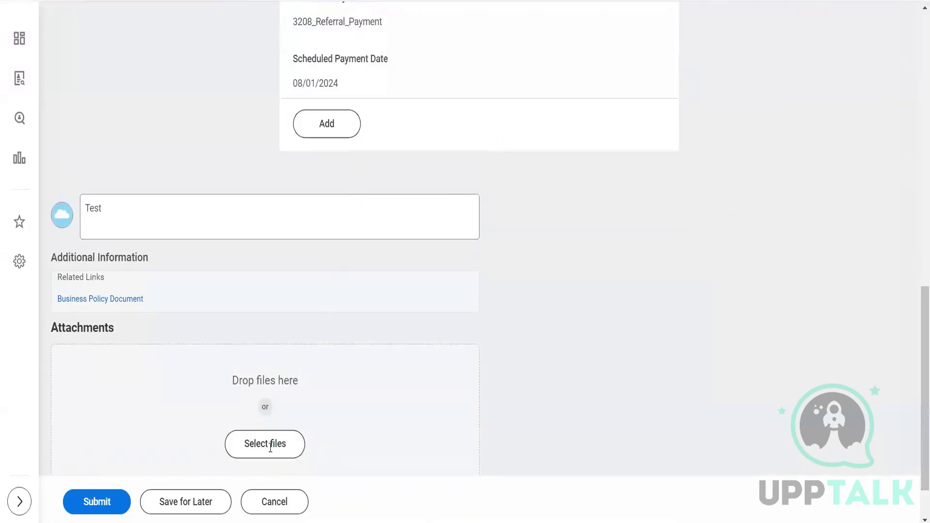
click(107, 501)
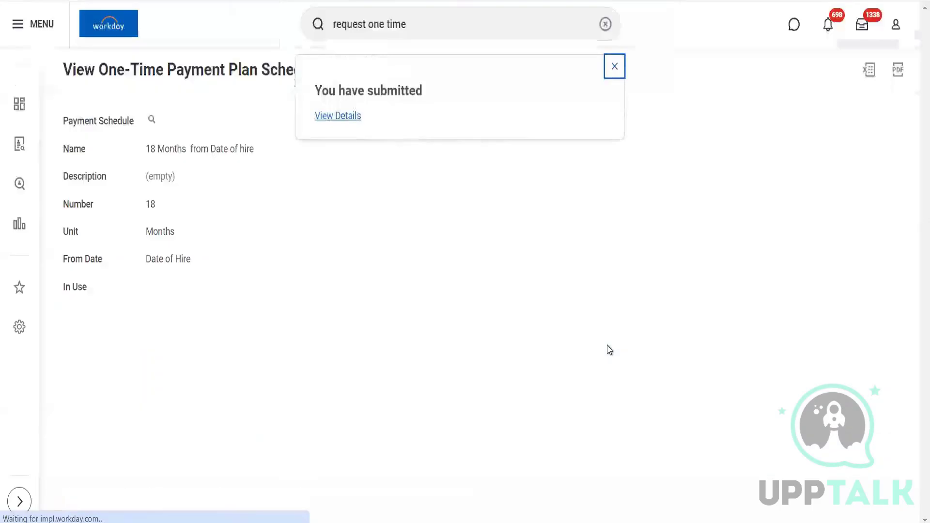
Step: Review the submitted payment's details and process history, then return to the Workday home page
click(343, 117)
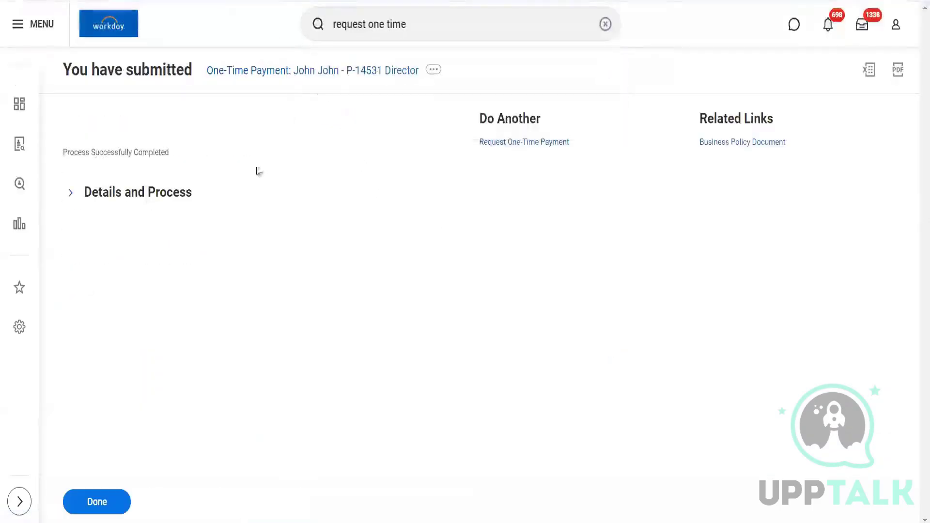
click(147, 192)
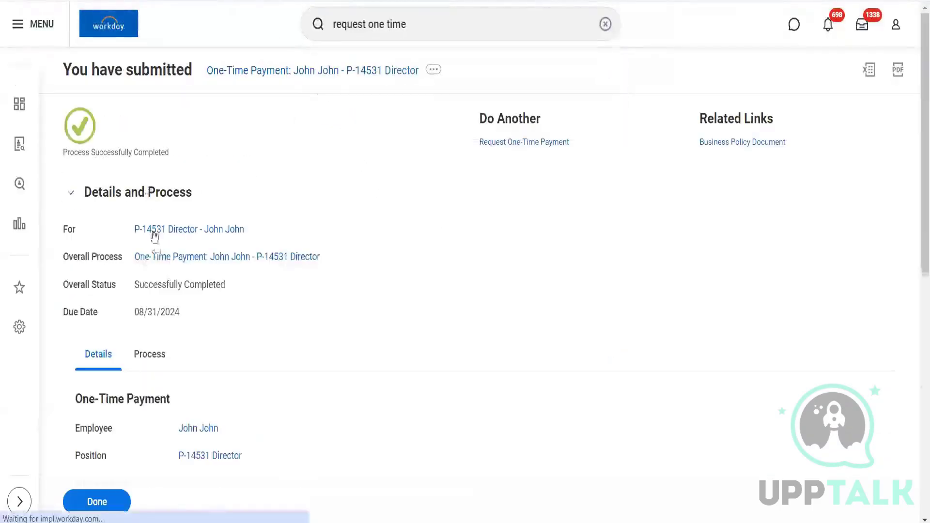
click(159, 359)
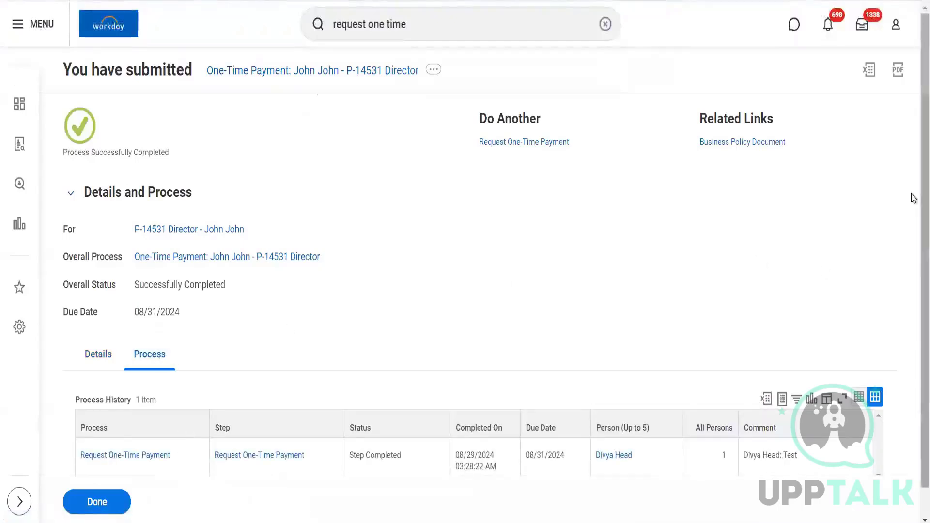
scroll(913, 281, down, 1)
scroll(913, 281, up, 1)
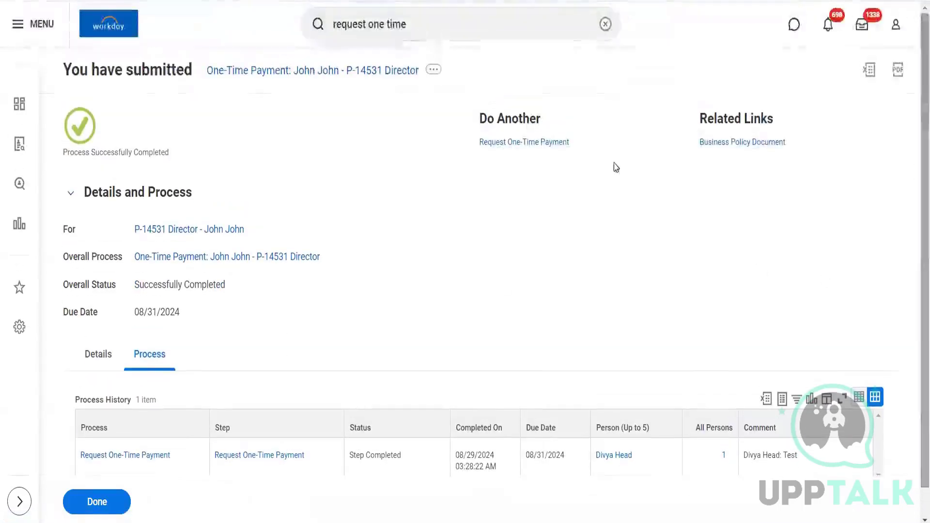
click(605, 24)
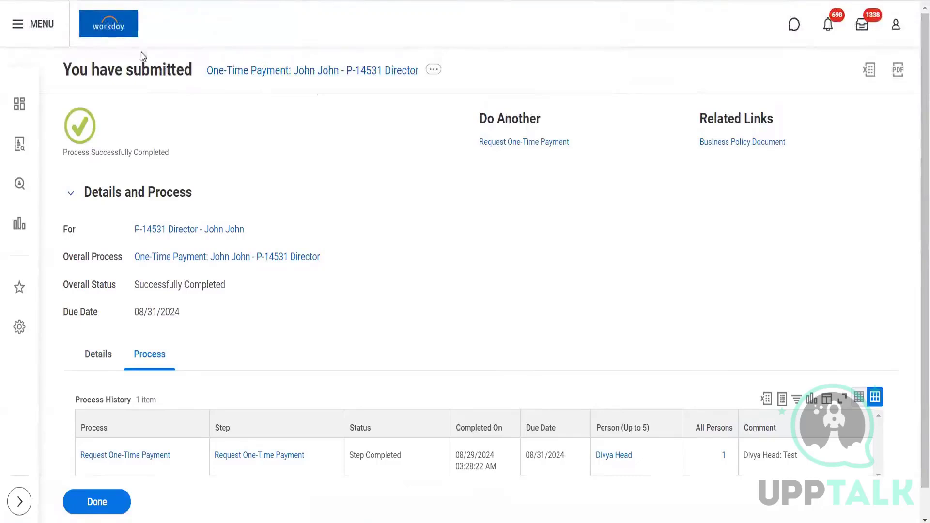
click(110, 33)
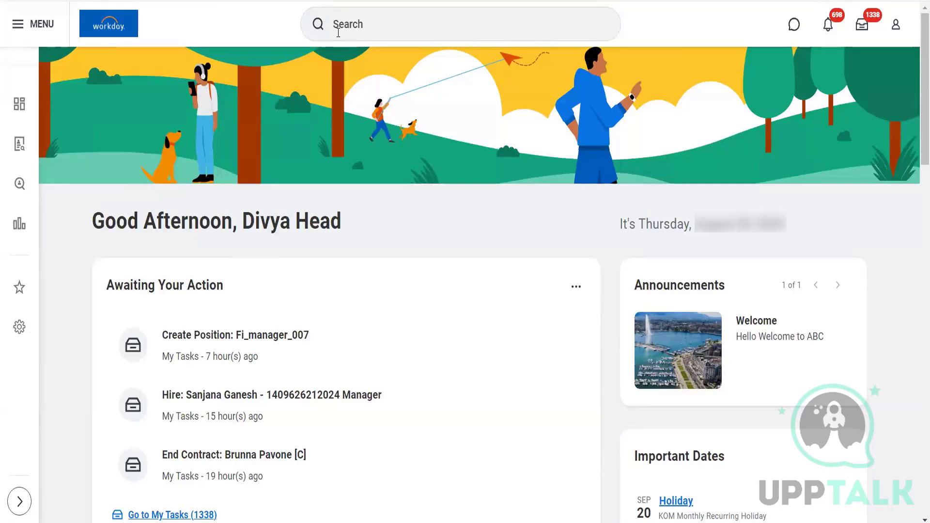
Step: Find and launch the Create Allowance Plan task
click(337, 30)
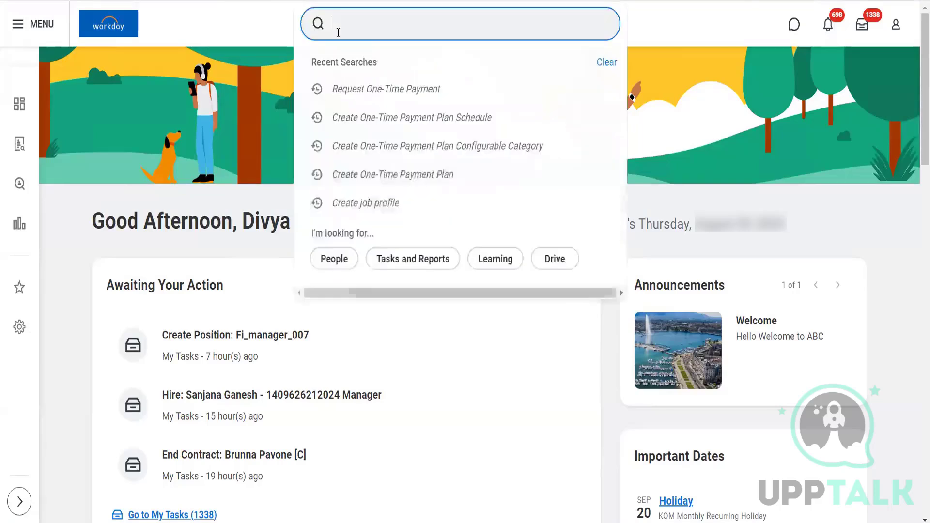
text(Create )
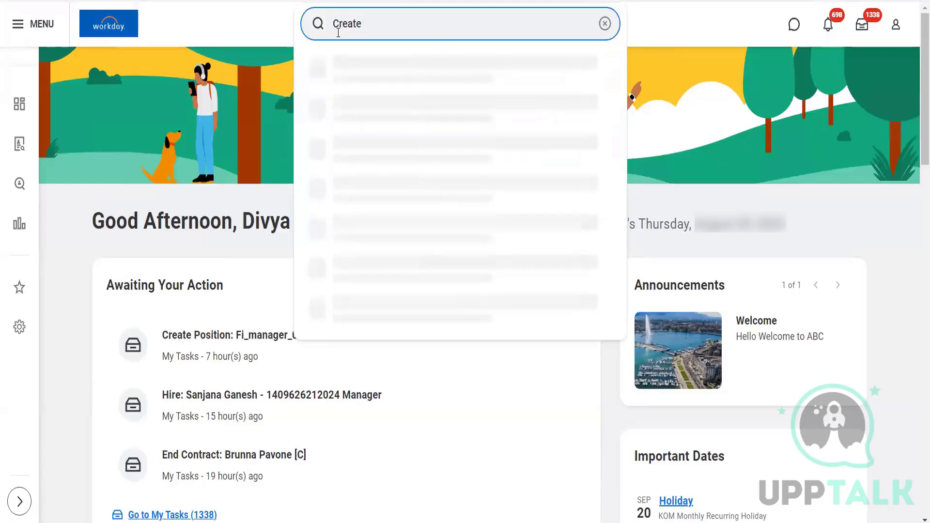
text(Allowance)
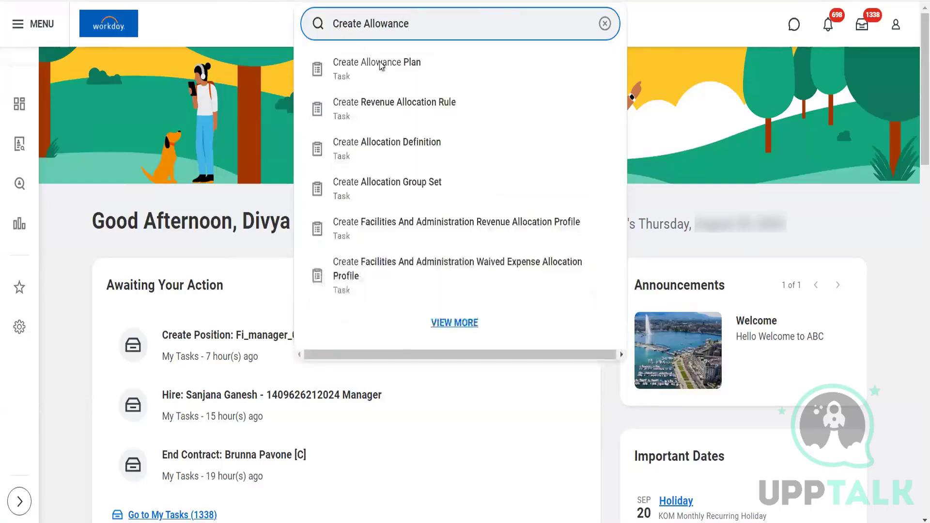
click(383, 69)
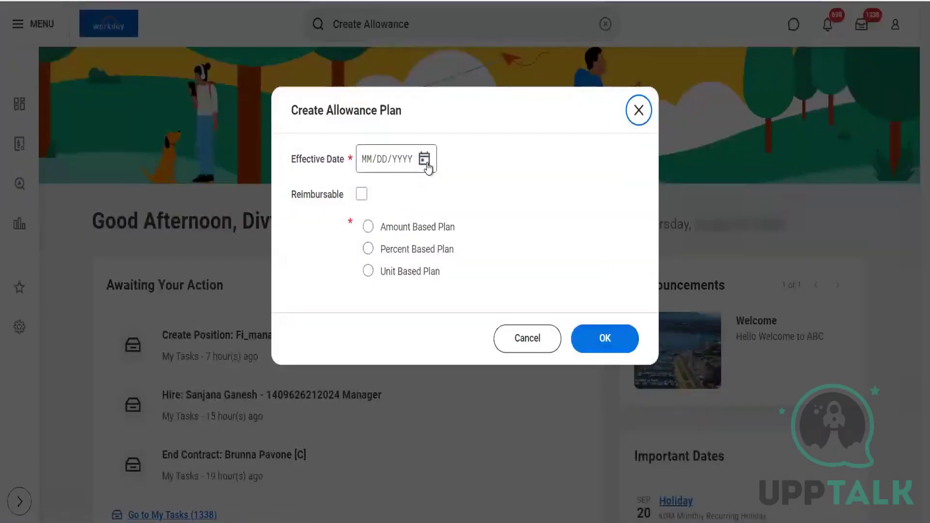
Step: Start an Amount Based allowance plan effective 08/01/2024
click(425, 160)
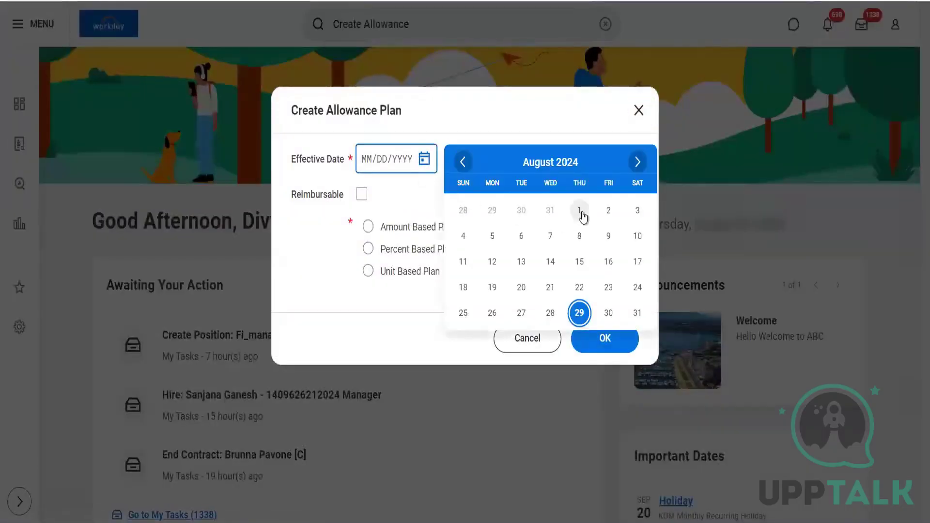
click(580, 212)
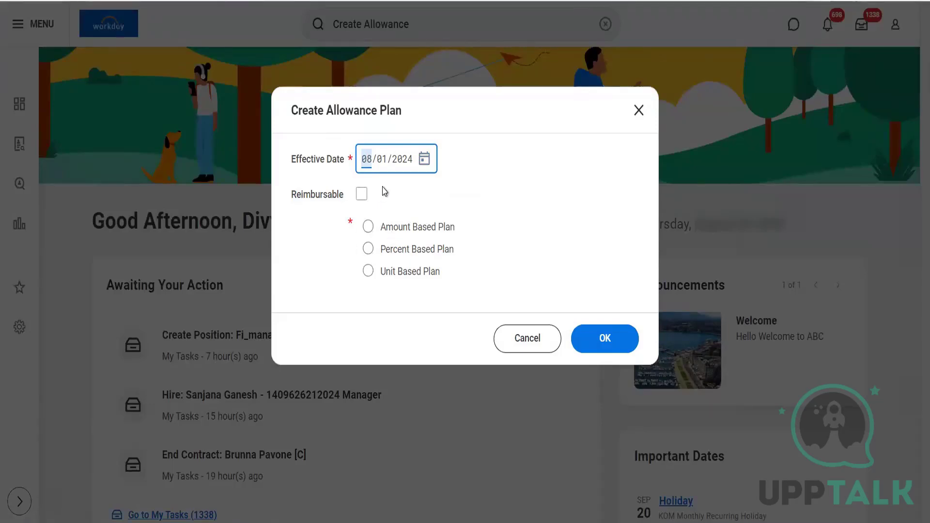
click(392, 228)
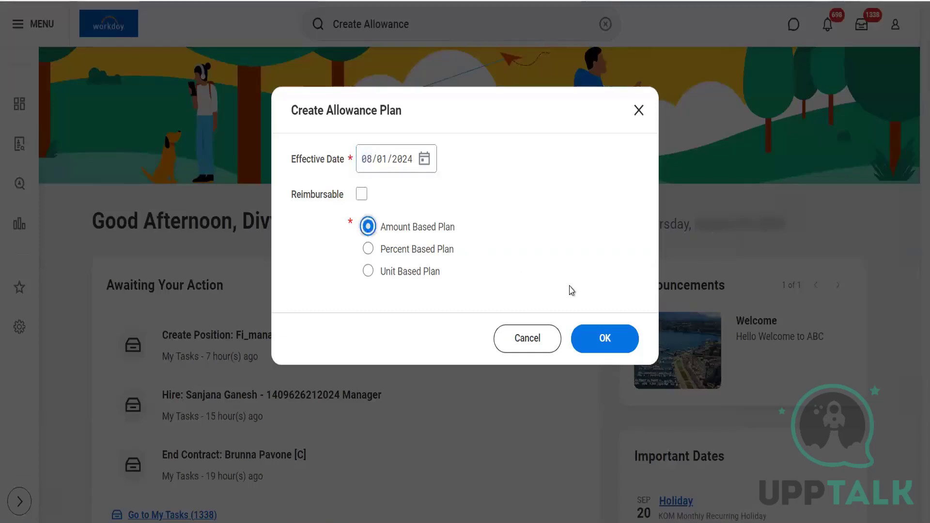
click(603, 342)
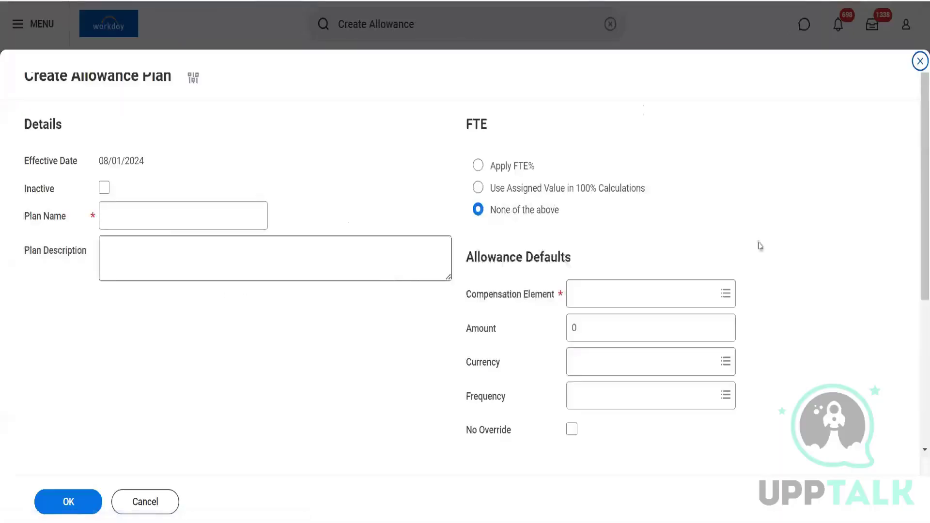
Step: Review the Create Allowance Plan form's sections, then cancel it without saving
scroll(913, 205, down, 2)
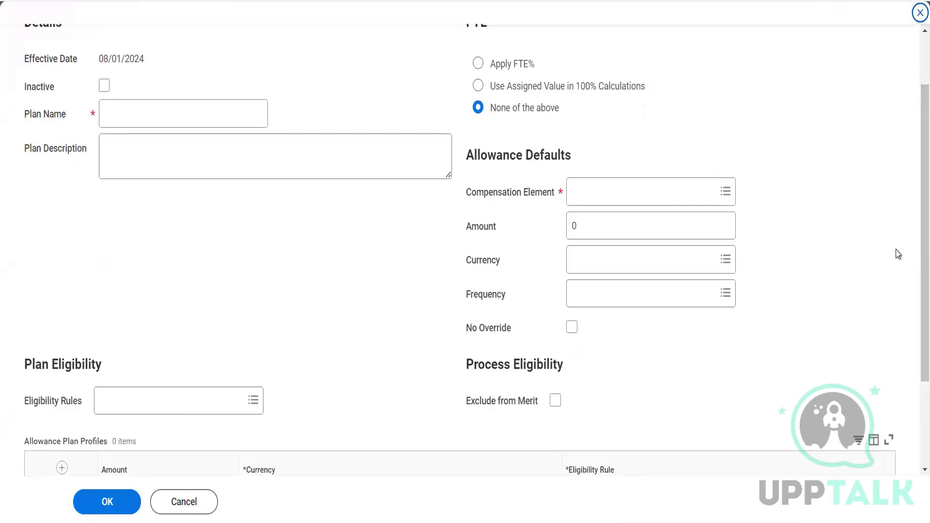
scroll(914, 305, down, 2)
scroll(913, 310, down, 1)
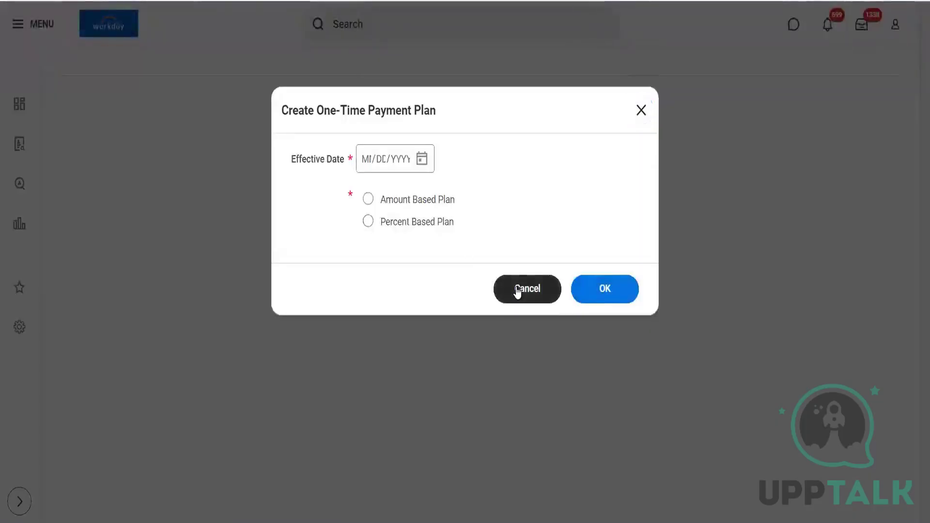
click(517, 289)
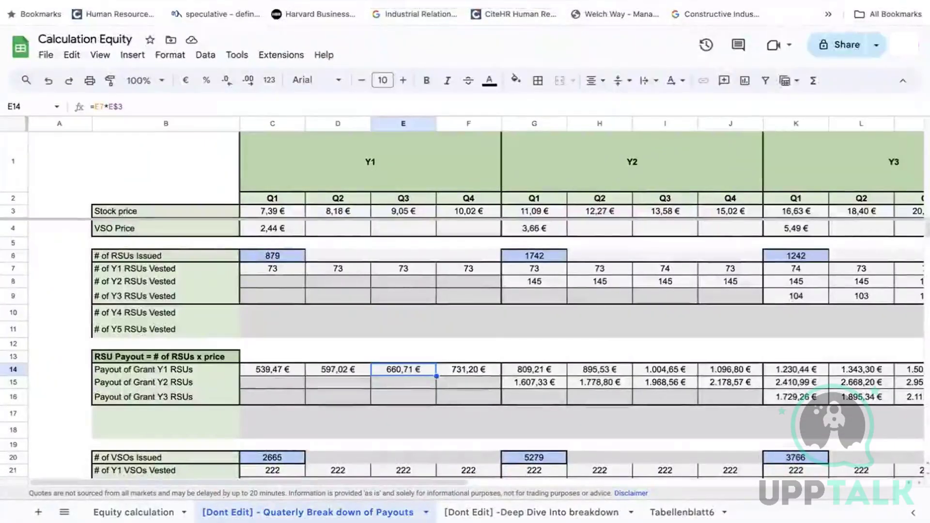
click(134, 512)
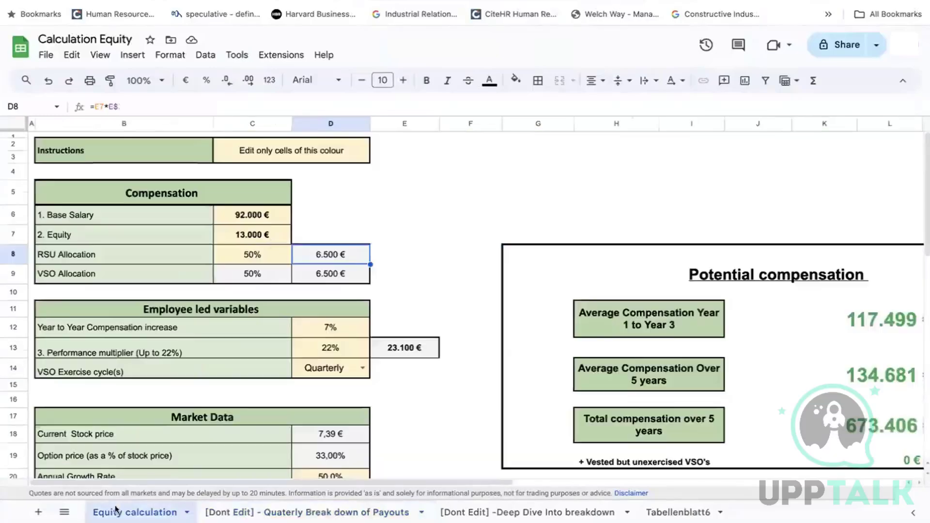
click(254, 224)
drag(255, 224, 252, 236)
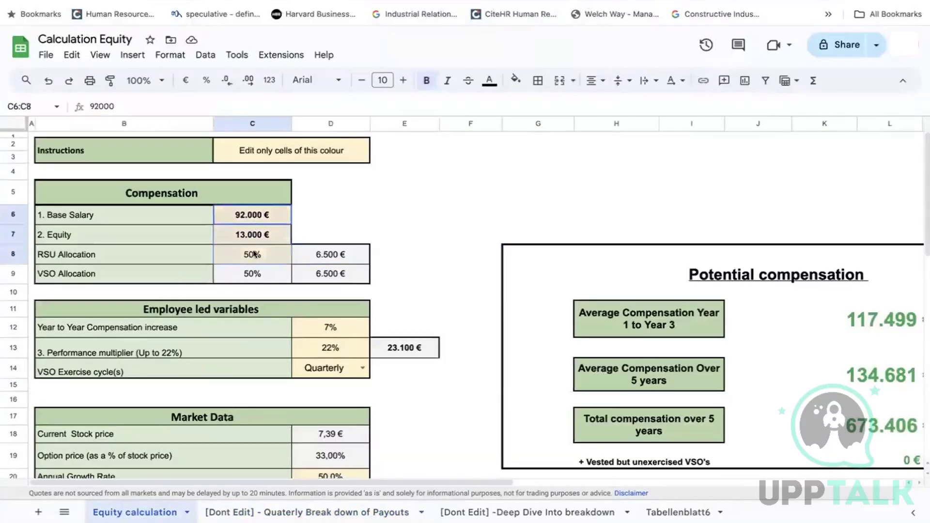
click(252, 238)
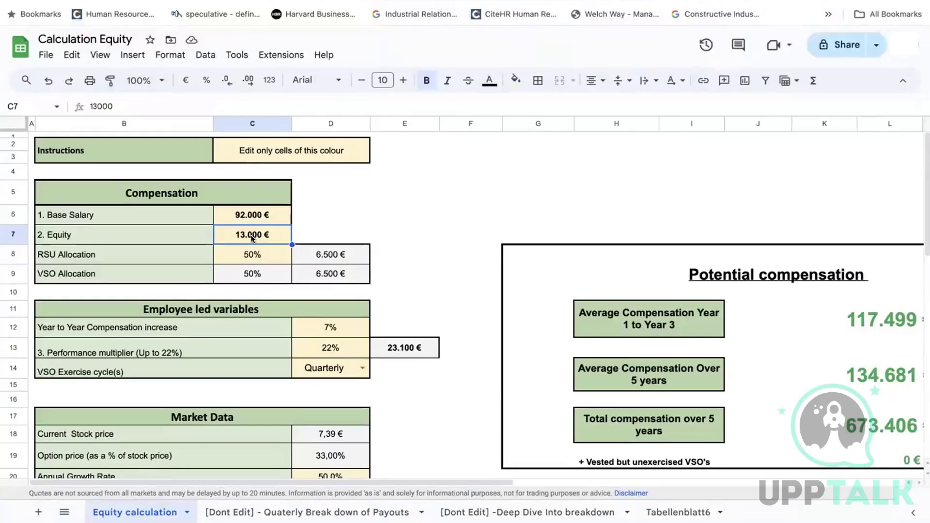
click(252, 258)
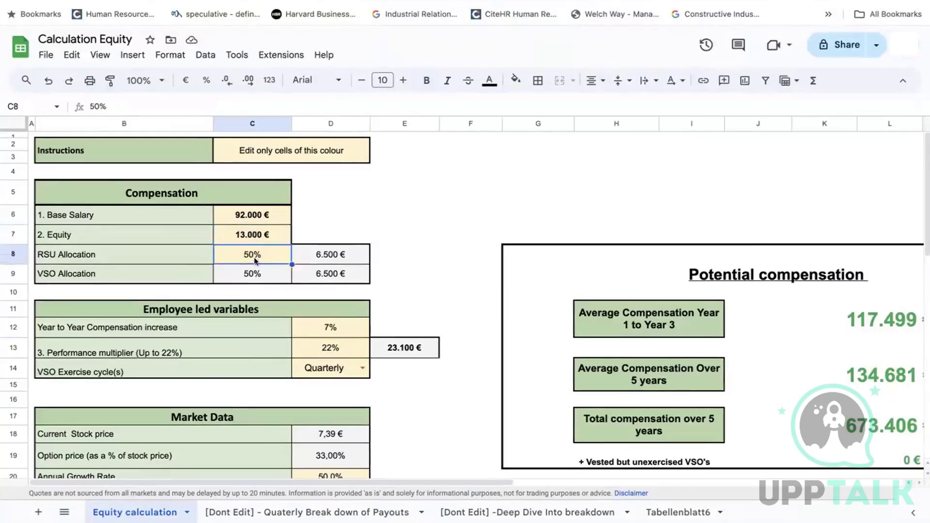
click(252, 275)
click(265, 254)
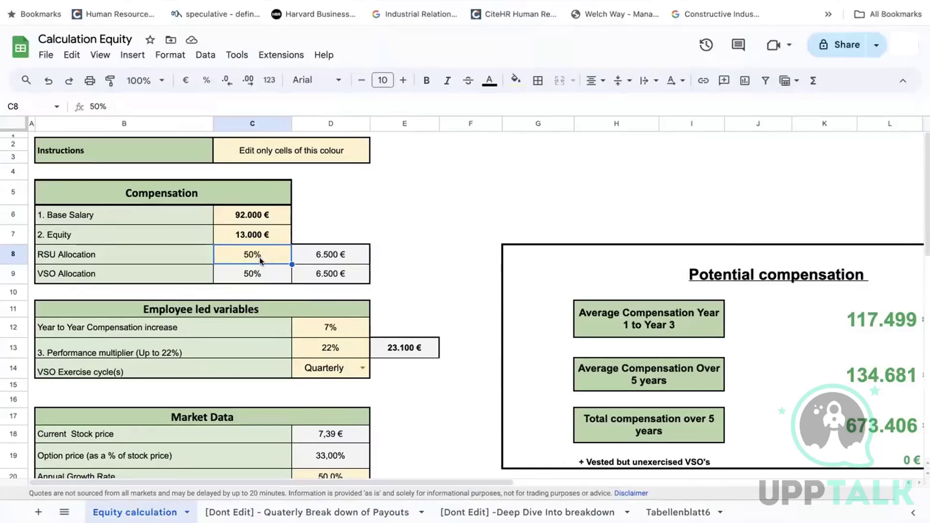
click(271, 275)
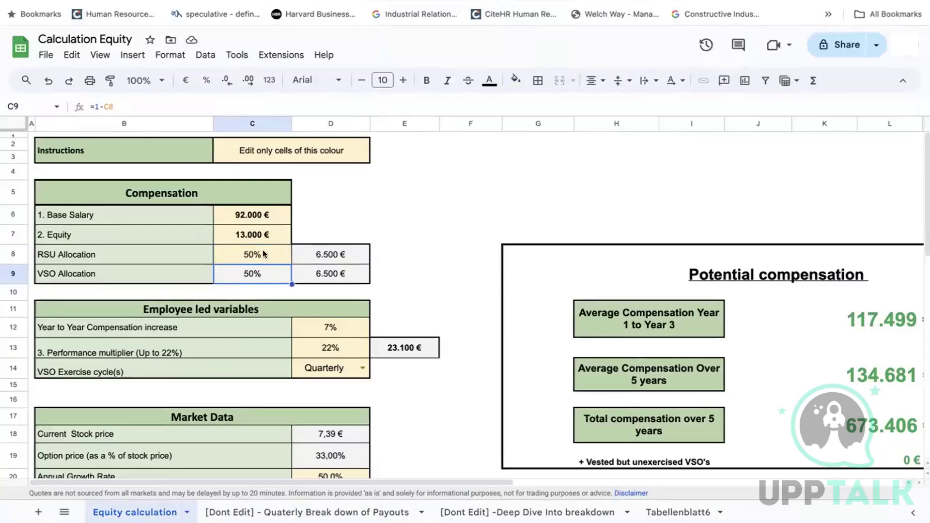
click(270, 259)
click(273, 278)
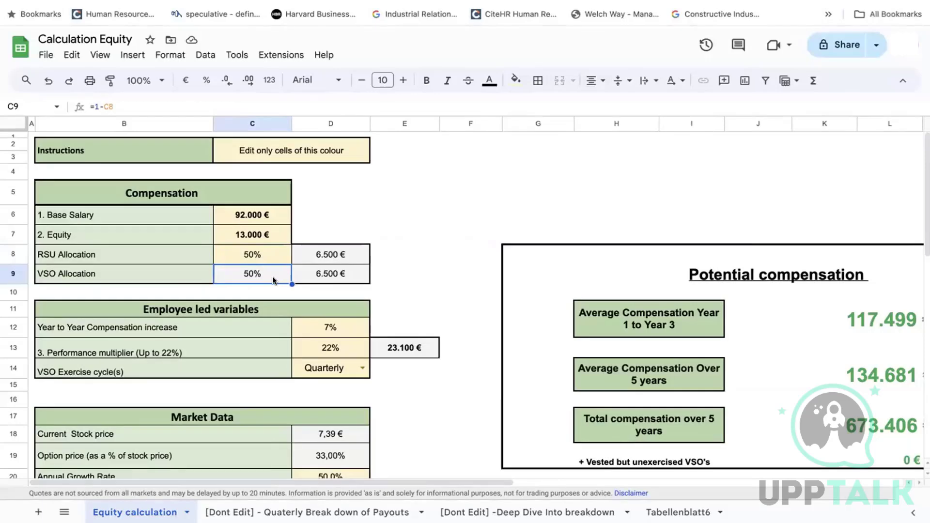
click(269, 257)
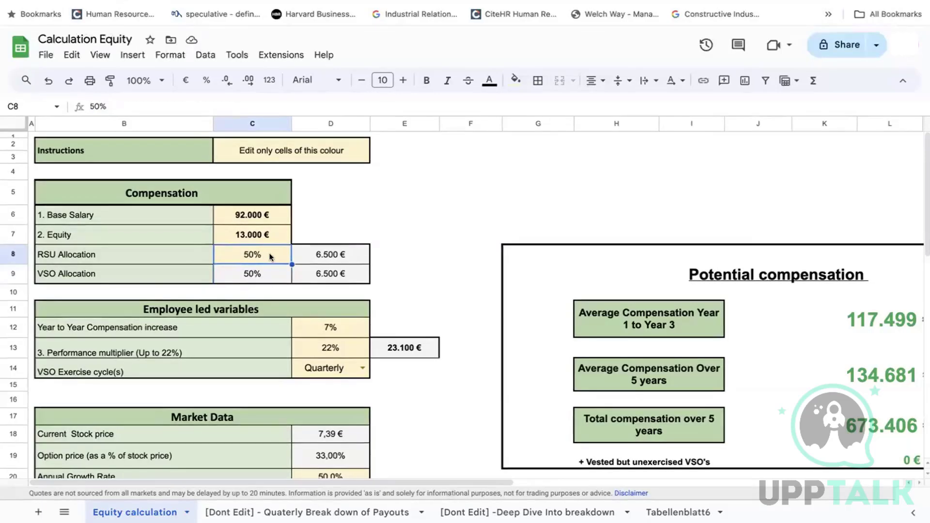
drag(319, 257, 325, 274)
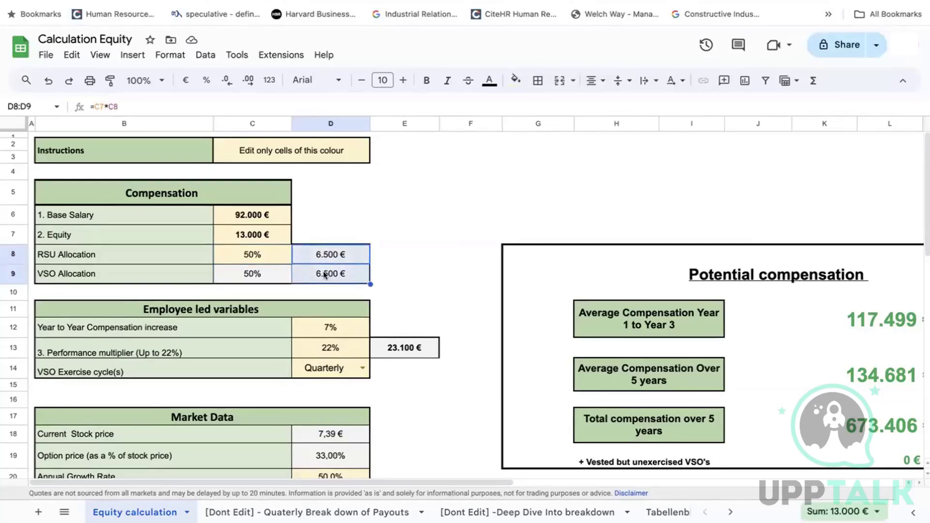
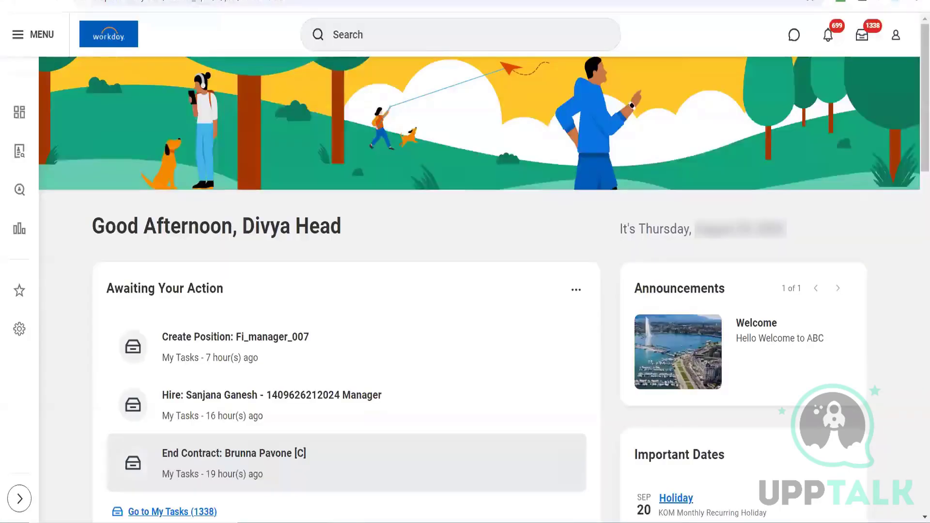
Step: Search business process definitions with 'bp: hire' after discarding the worker-name, compensation and initiate terms
click(322, 33)
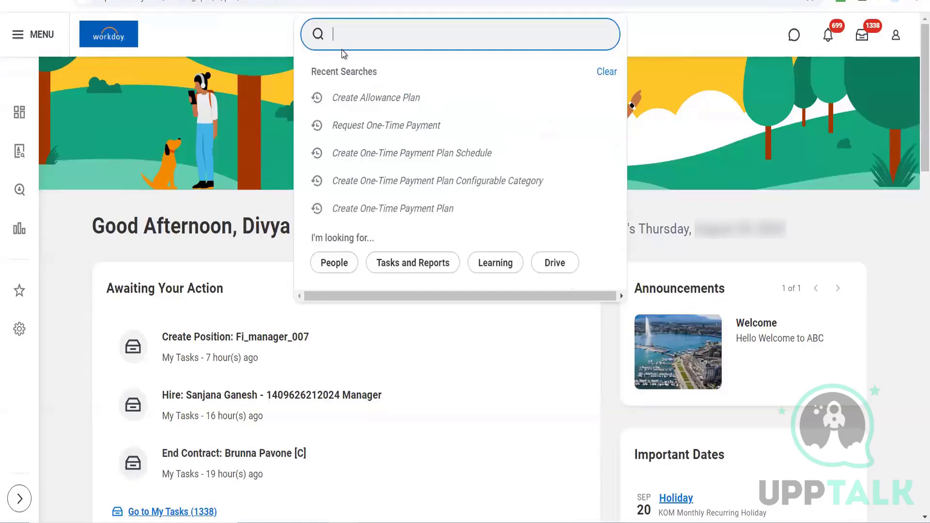
text(Sanj)
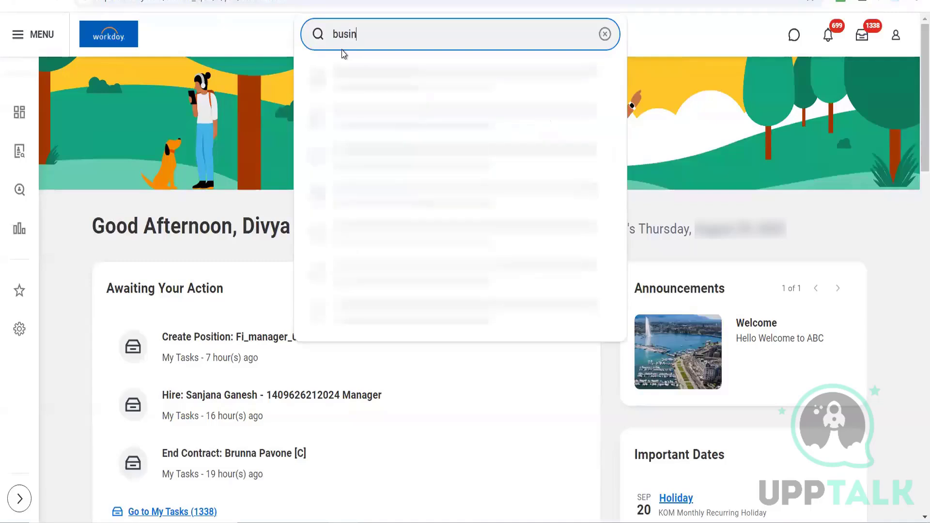
key(BackSpace)
key(BackSpace)
key(BackSpace)
key(BackSpace)
text(b)
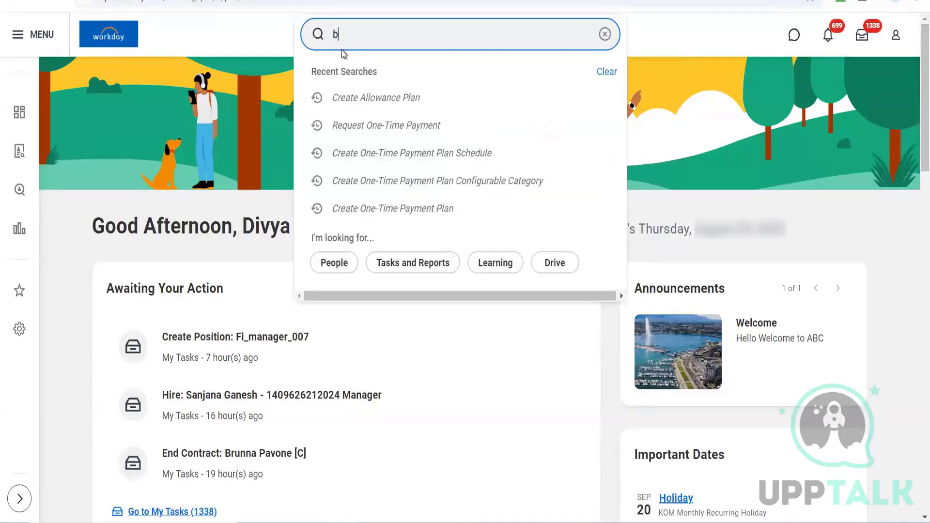
text(p: )
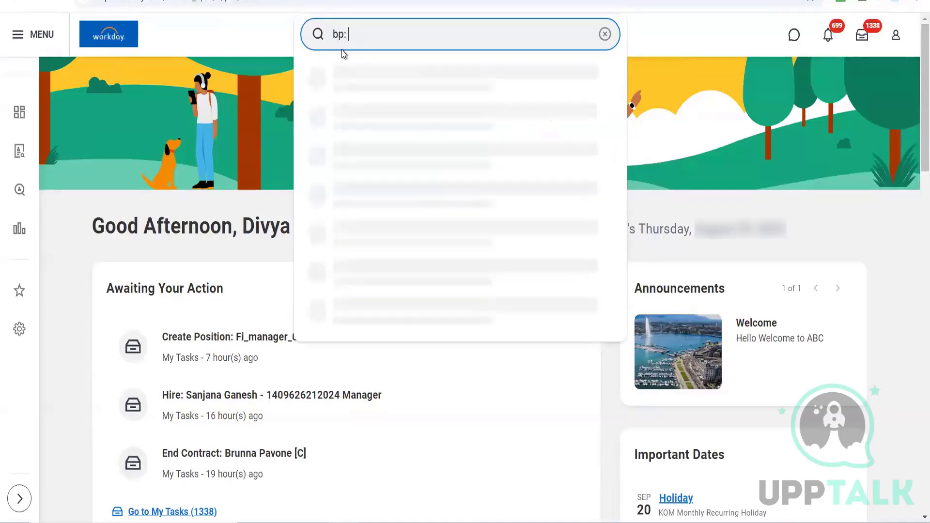
text(comepnsati)
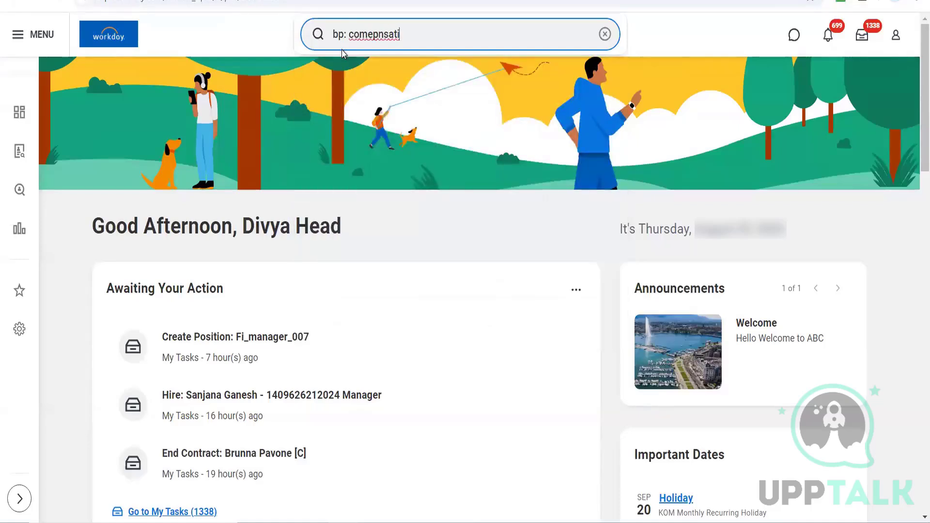
key(BackSpace)
key(BackSpace)
key(BackSpace)
key(BackSpace)
key(BackSpace)
key(BackSpace)
key(BackSpace)
key(BackSpace)
key(BackSpace)
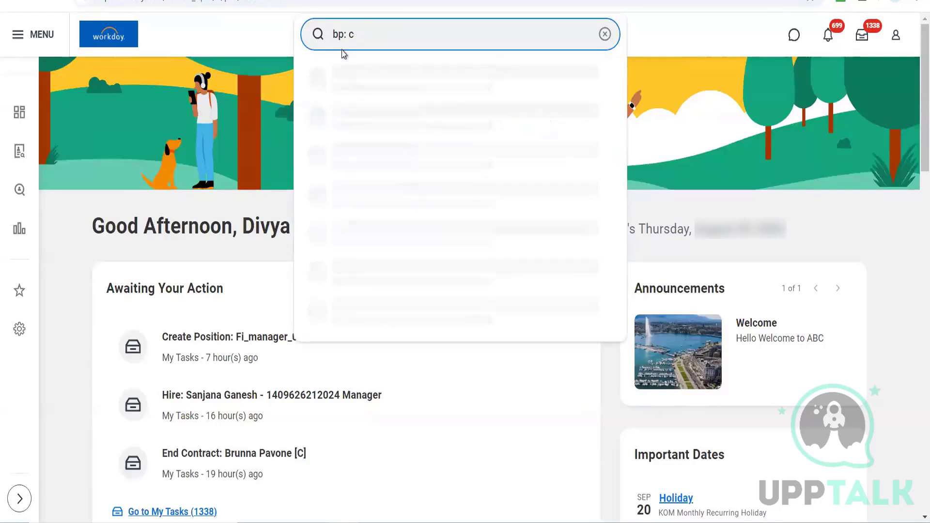
key(BackSpace)
text(initiate)
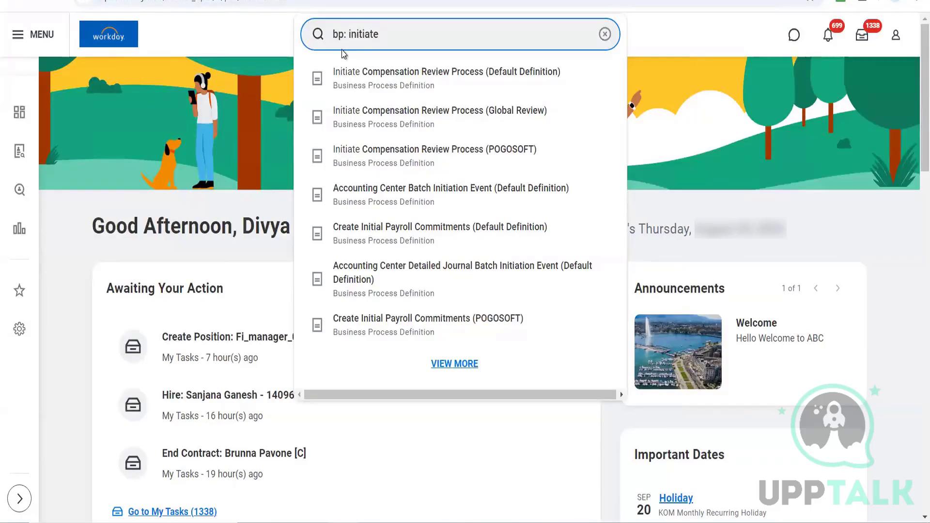
key(BackSpace)
key(BackSpace)
key(BackSpace)
key(BackSpace)
key(BackSpace)
key(BackSpace)
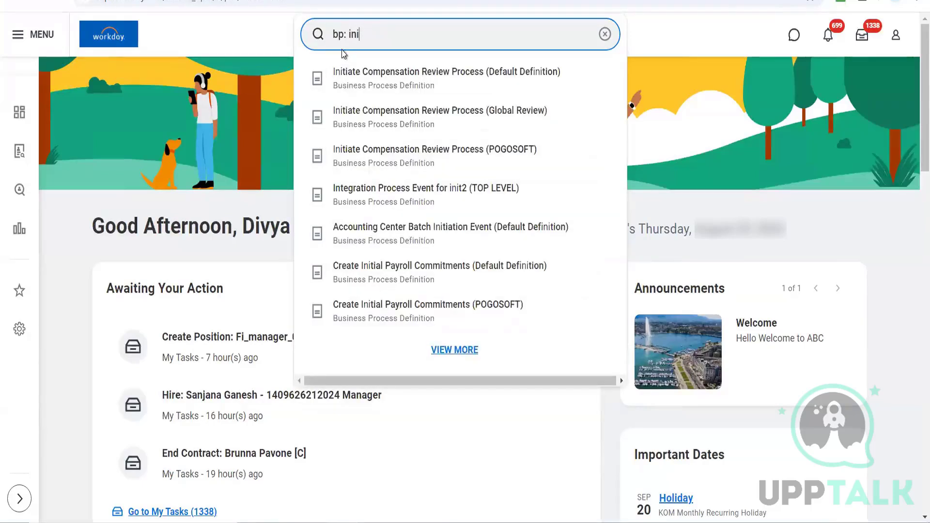
key(BackSpace)
key(BackSpace)
key(BackSpace)
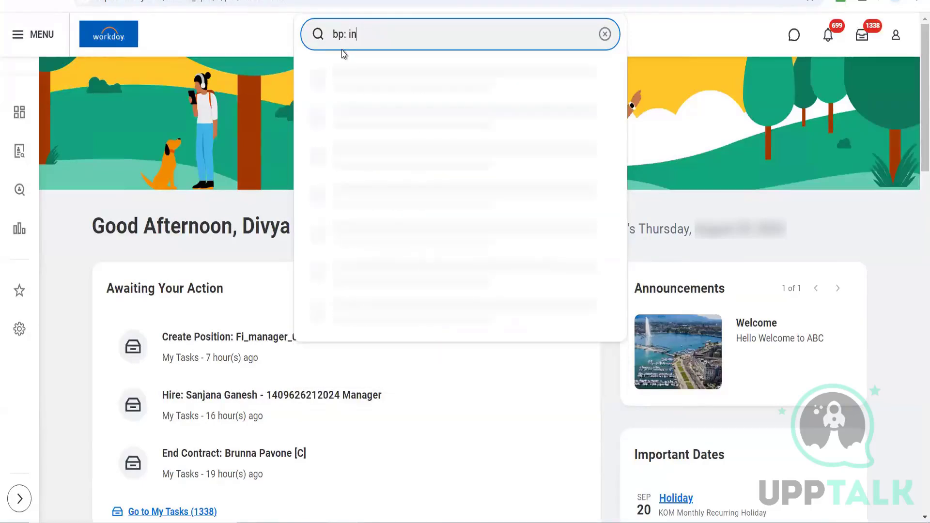
text(hire)
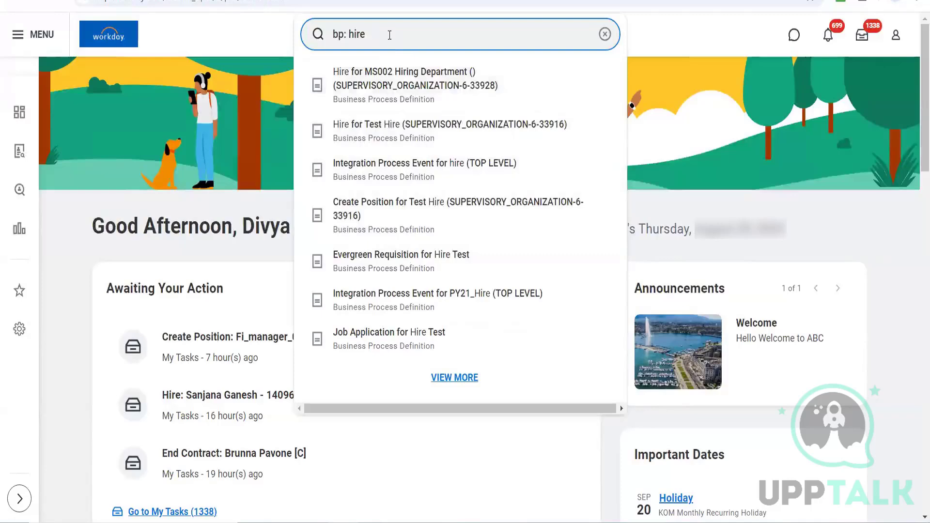
key(Return)
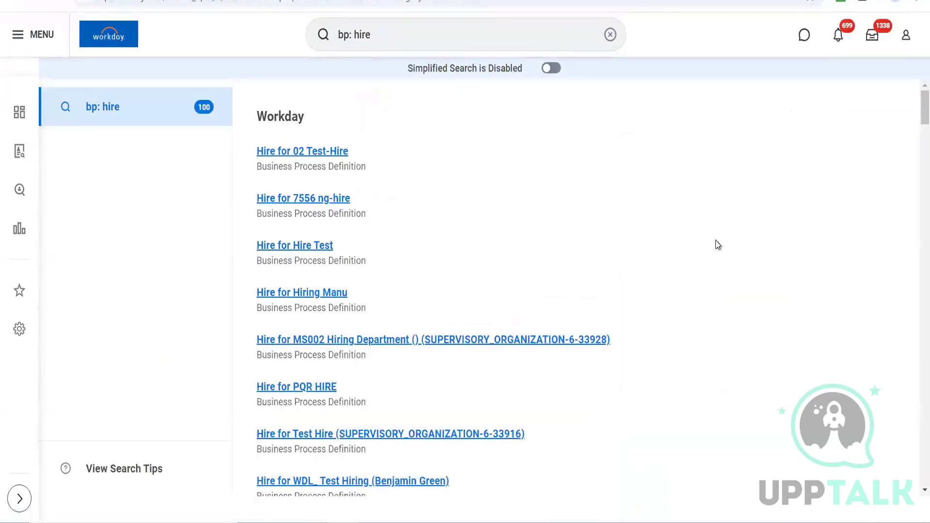
drag(913, 118, 913, 188)
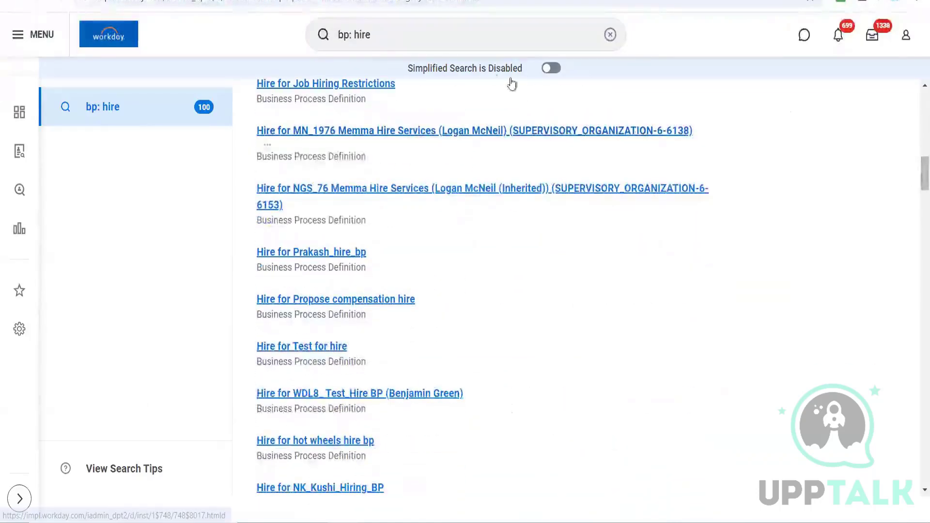
click(450, 37)
text(()defaul)
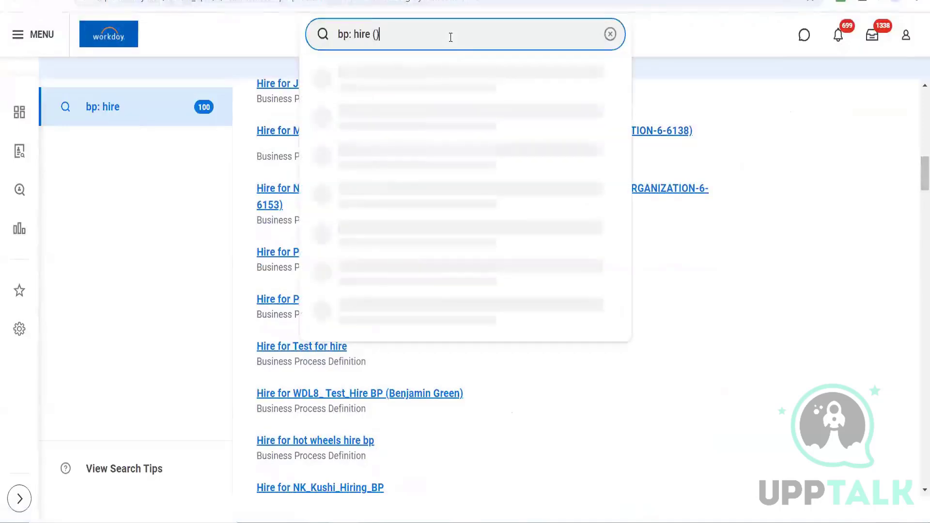
text(t)
key(BackSpace)
key(BackSpace)
key(BackSpace)
key(BackSpace)
key(BackSpace)
key(BackSpace)
key(BackSpace)
key(BackSpace)
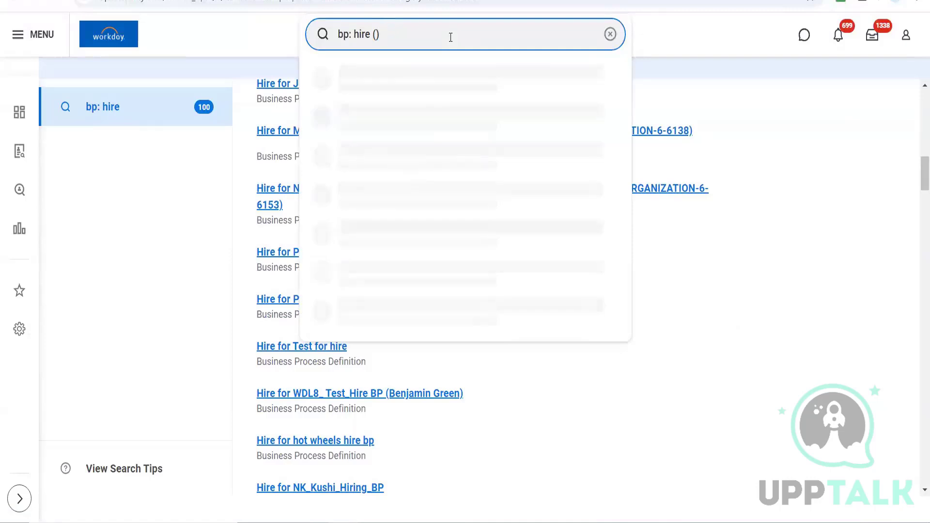
text(Def)
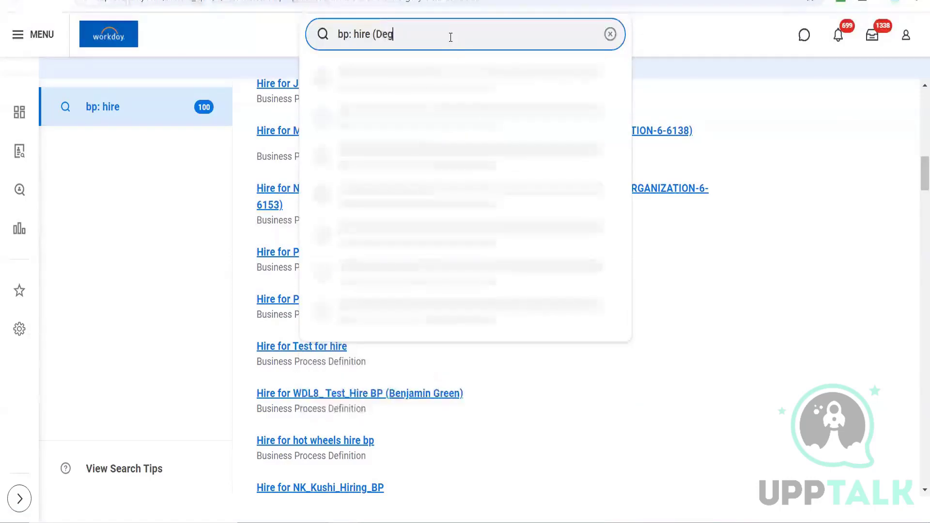
text(ault Definit)
text(ion))
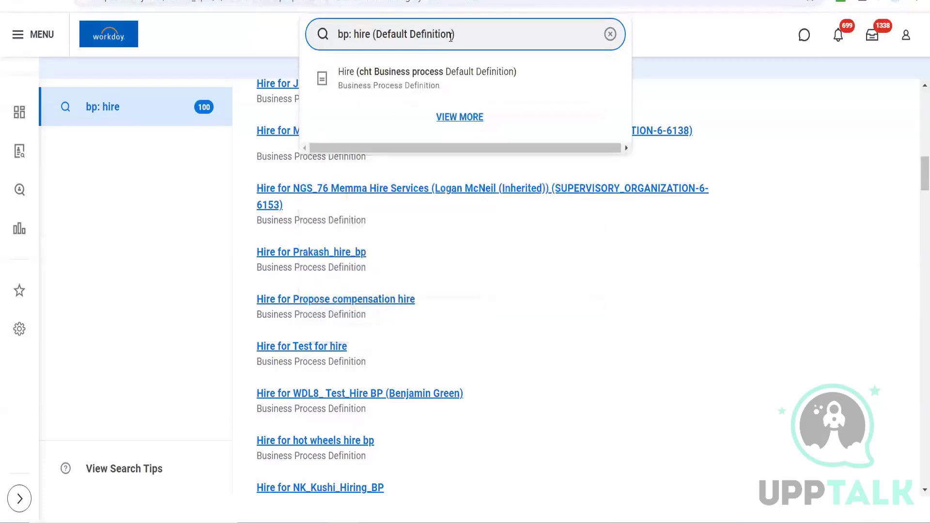
click(419, 76)
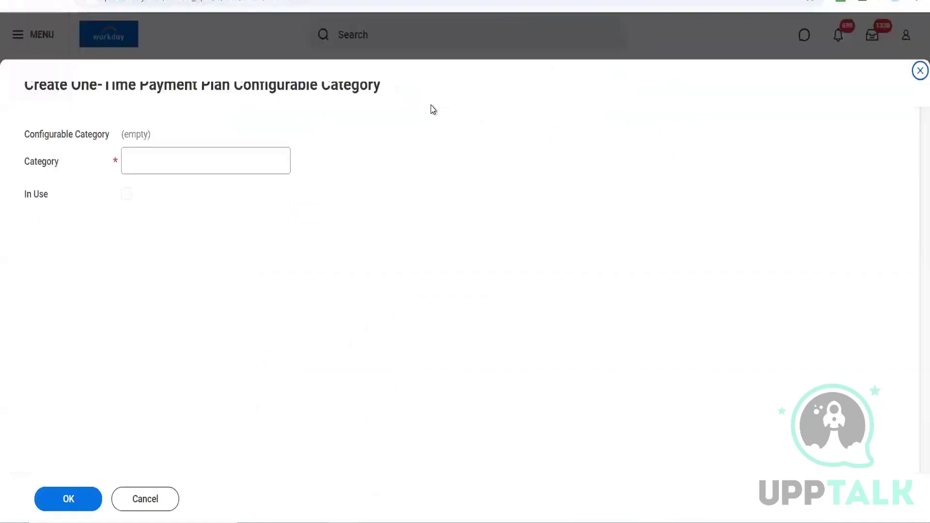
Step: Cancel the Configurable Category form and open your worker profile's Personal section
click(151, 499)
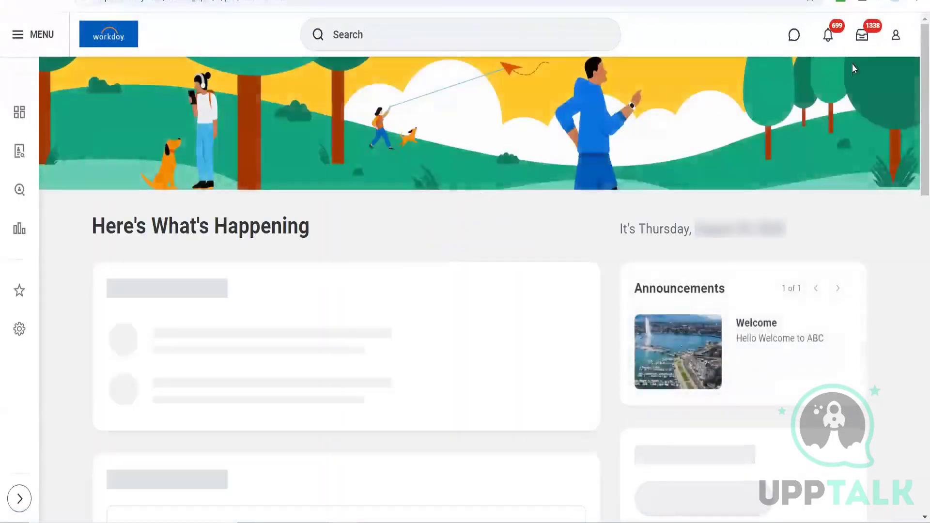
click(896, 37)
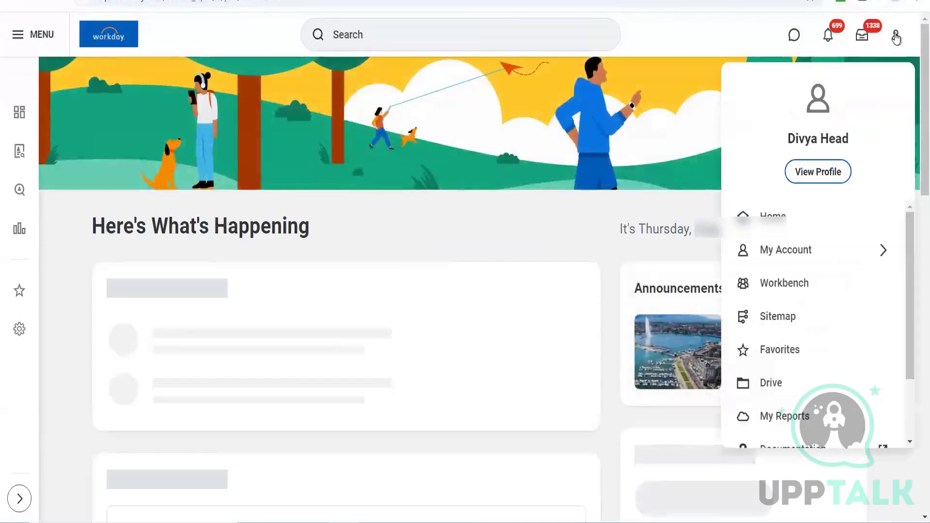
click(817, 173)
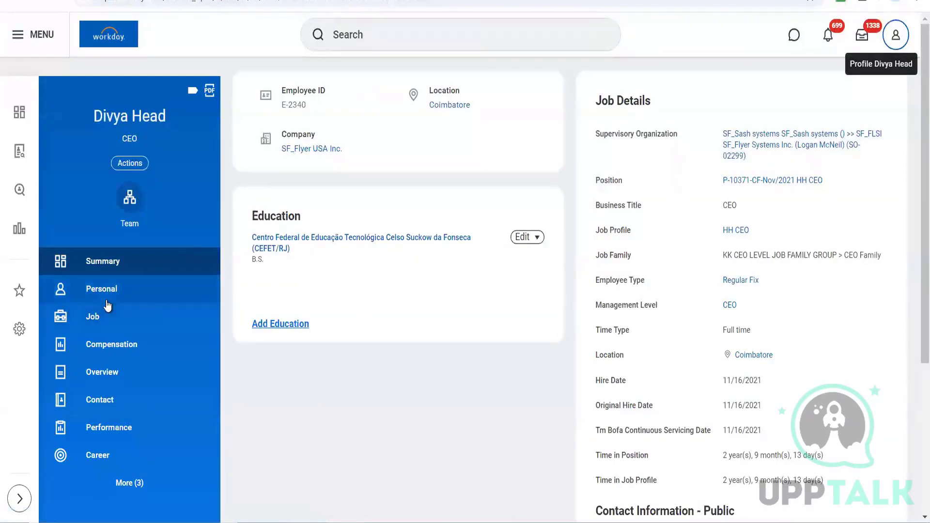
click(125, 482)
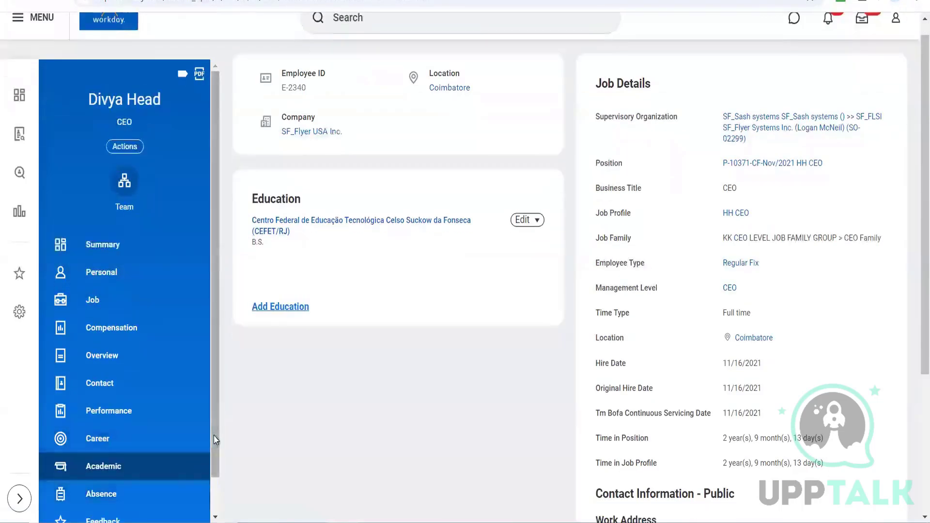
mouse_move(214, 449)
mouse_down()
mouse_move(216, 476)
mouse_move(213, 455)
mouse_up()
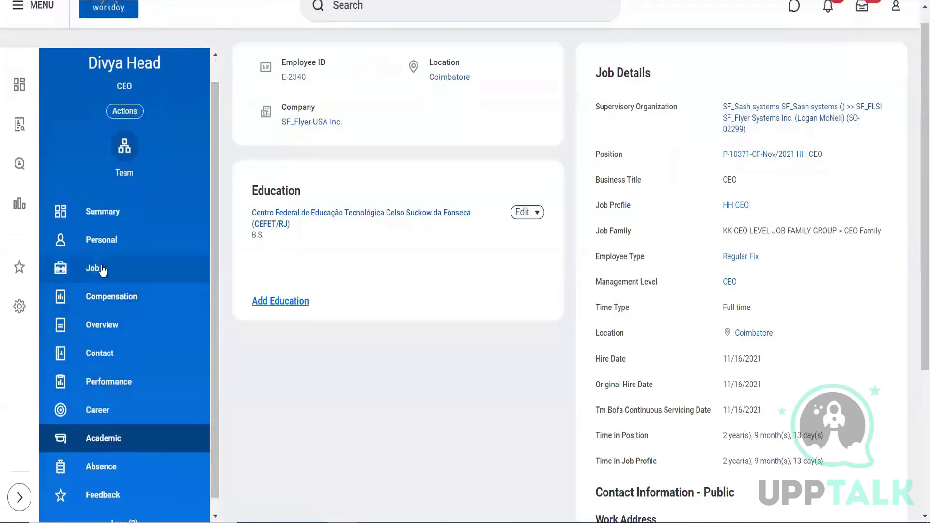
click(100, 243)
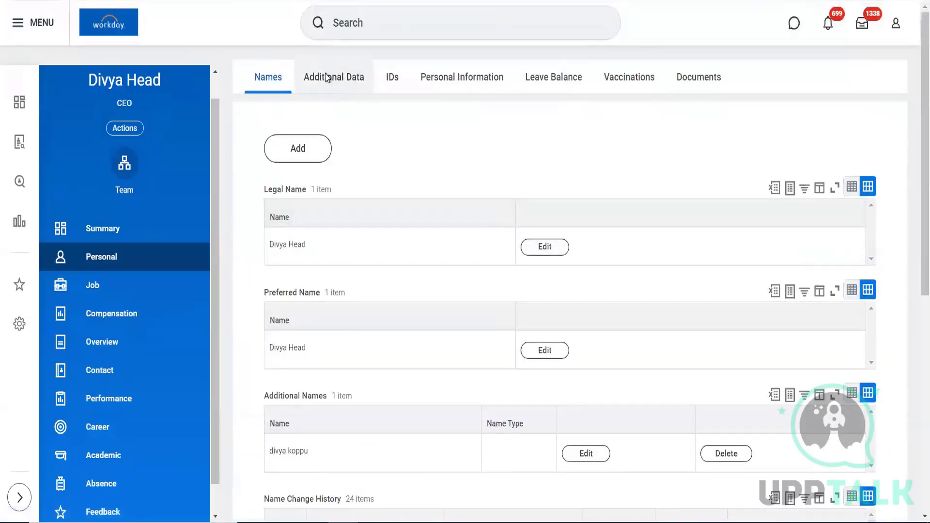
Step: Review the profile's Additional Data tab, then go to the Compensation section
click(324, 77)
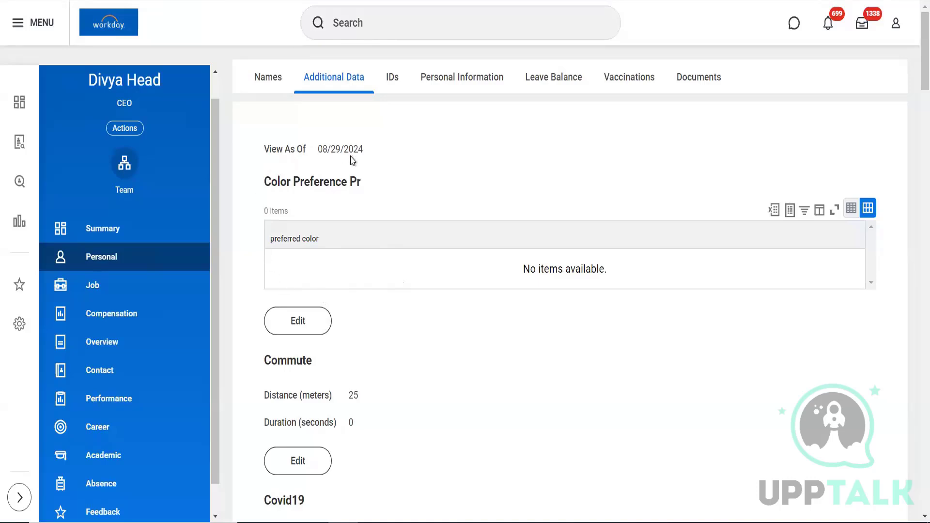
click(104, 317)
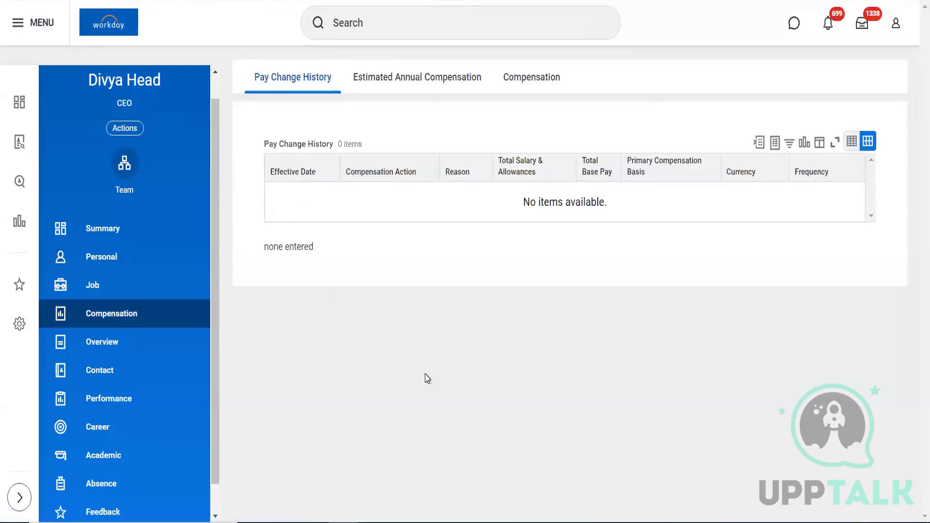
Step: View the worker's five plan assignments, including Finance associative salary 01 at 30,000.00 INR Monthly
click(535, 80)
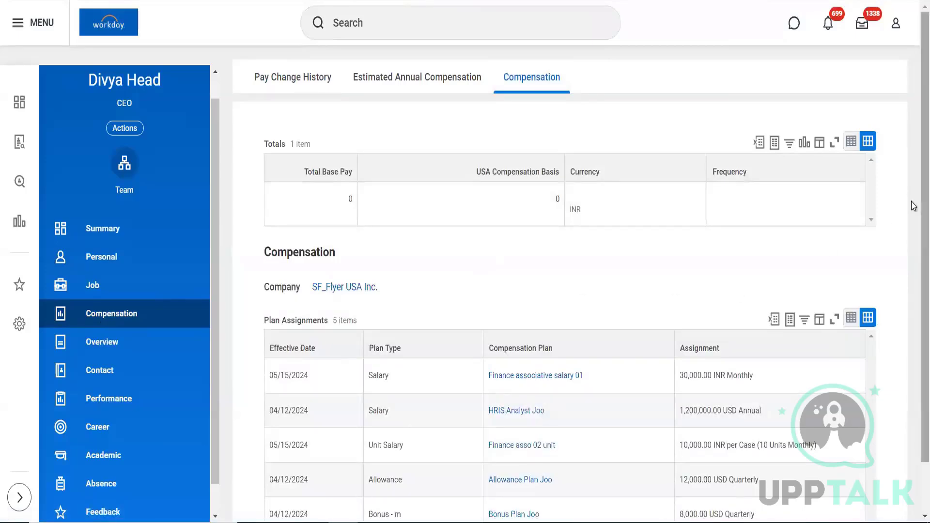
scroll(912, 286, down, 1)
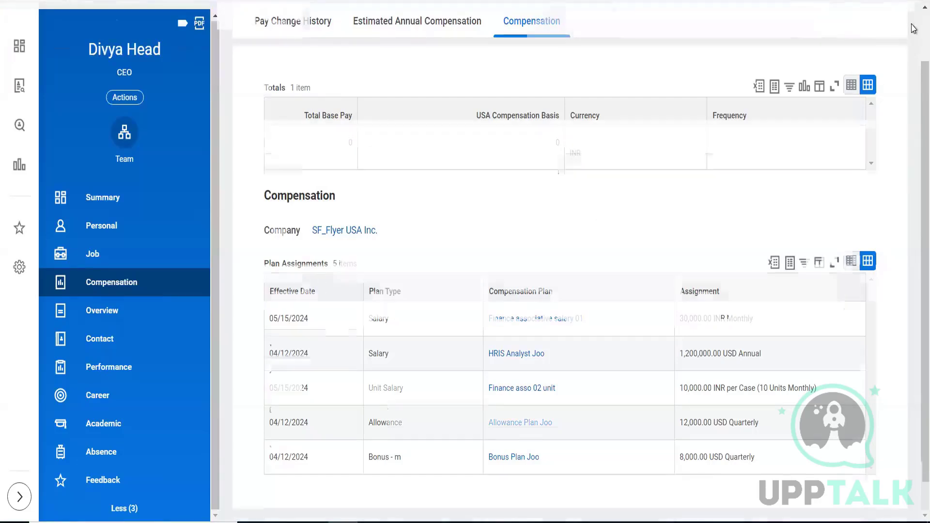
scroll(507, 105, up, 2)
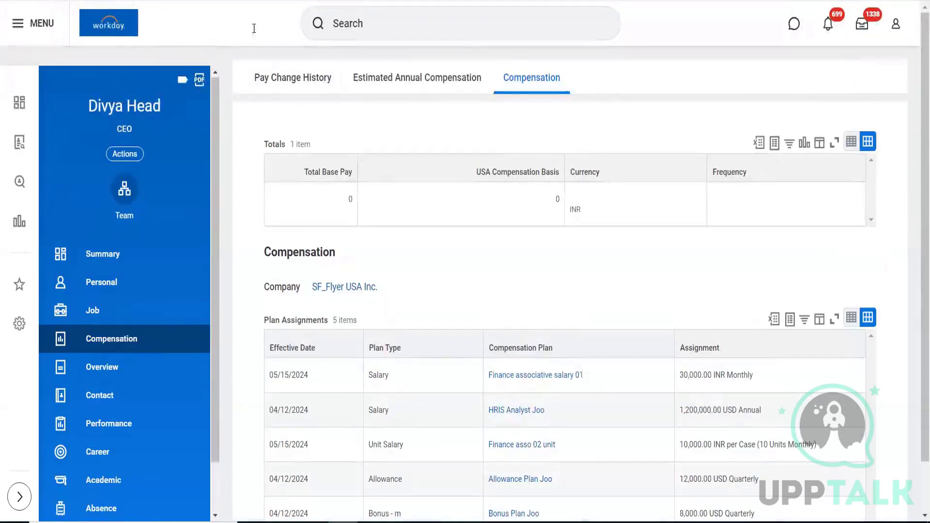
Step: Return to the Workday home page and put the cursor in the search bar
click(108, 25)
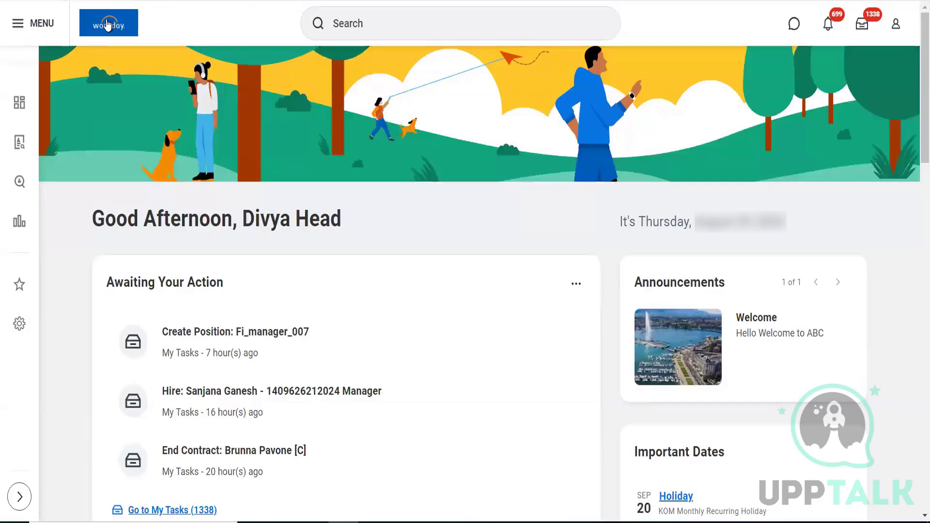
click(390, 22)
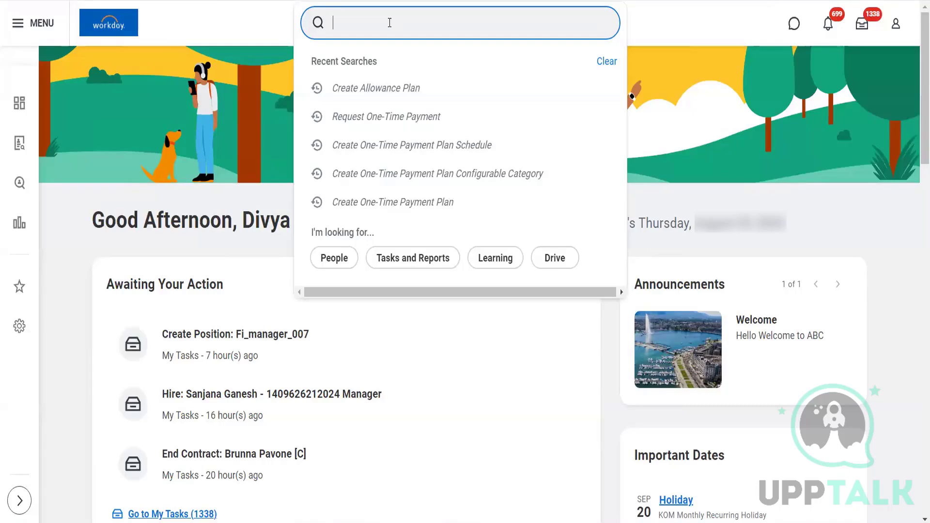
Step: Search 'intsys: stock' for the stock plan's integration IDs and cancel the Create Allowance Plan task
text(intsys)
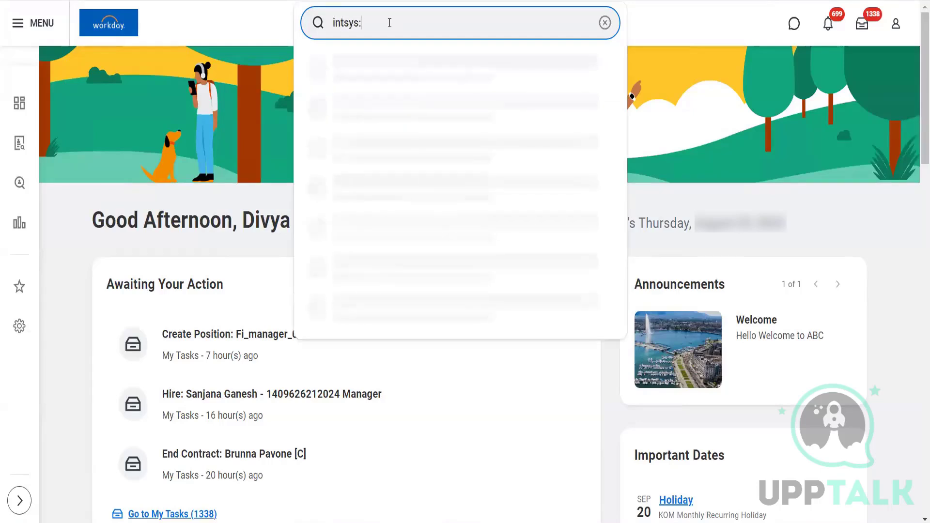
text(:)
text(stock)
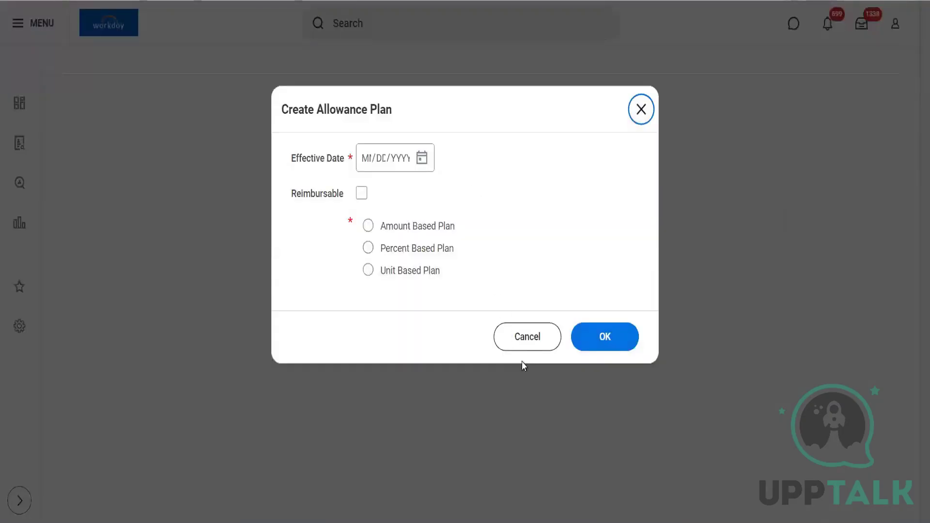
click(521, 343)
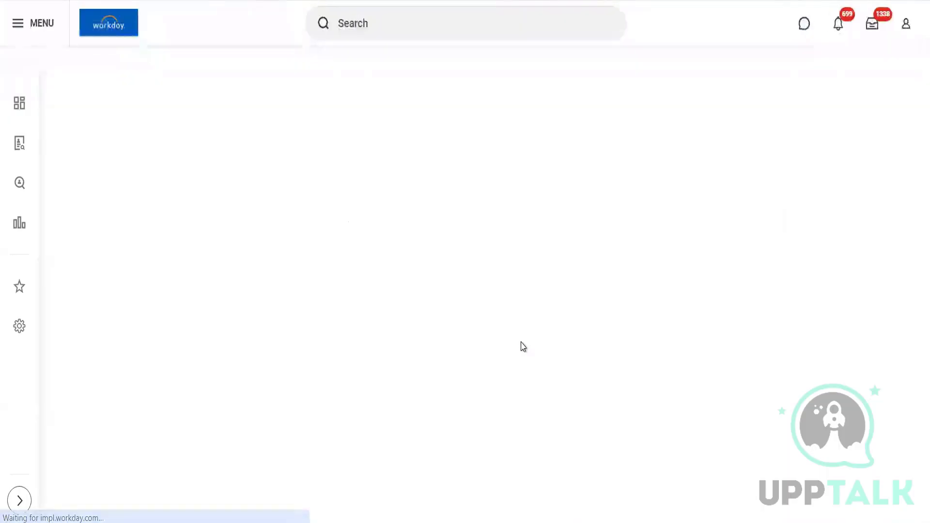
Step: From the home page, launch Create EIB and enter a Stock Grant name for the new EIB
click(114, 39)
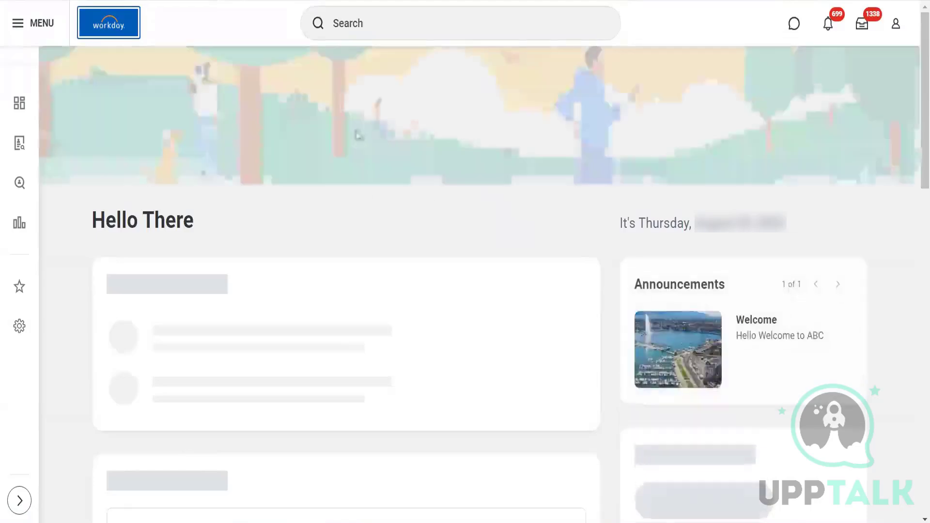
click(430, 24)
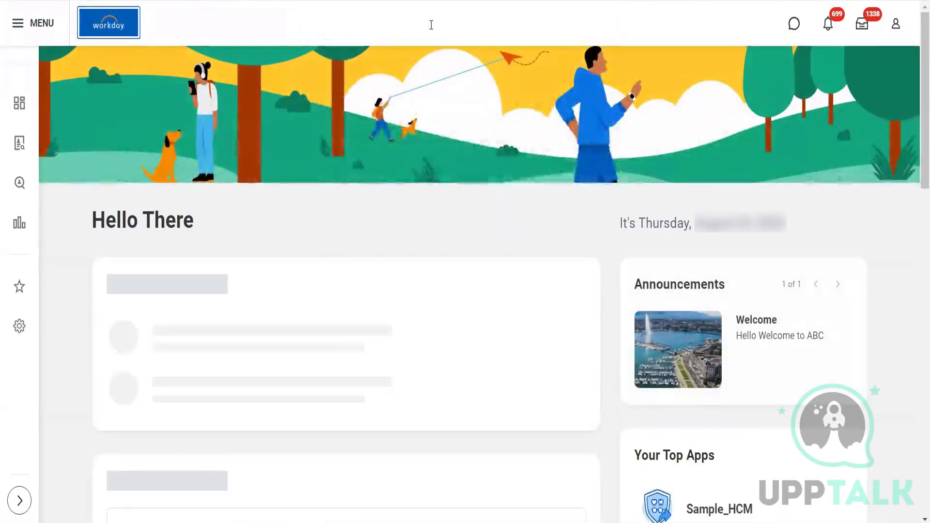
text(creat)
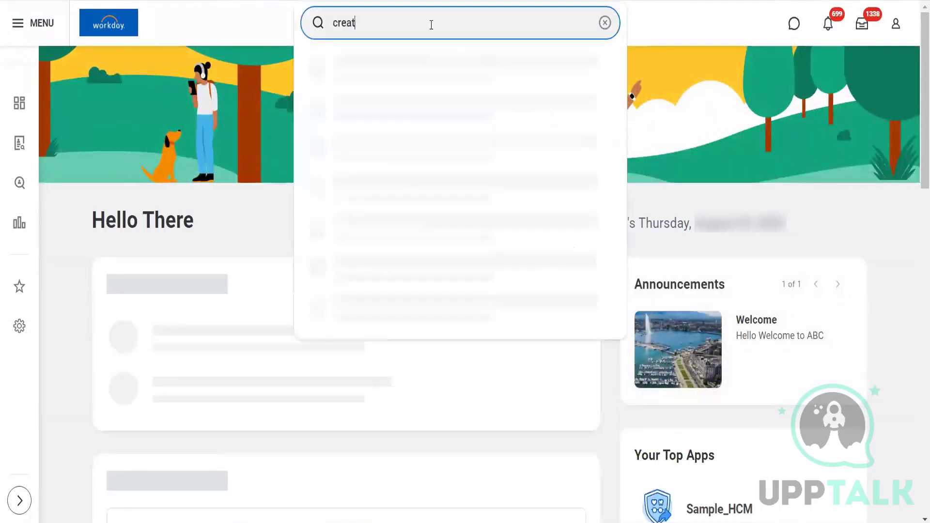
text(e EIB)
click(392, 75)
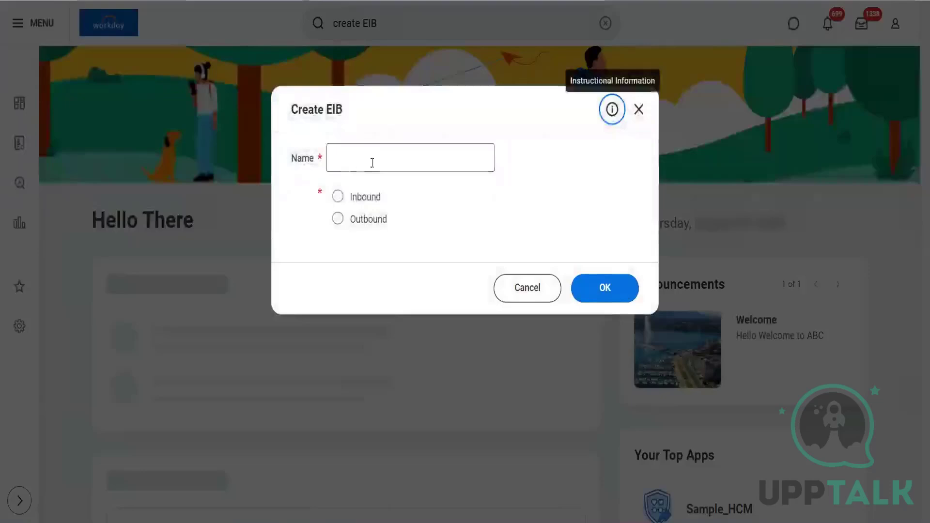
click(371, 162)
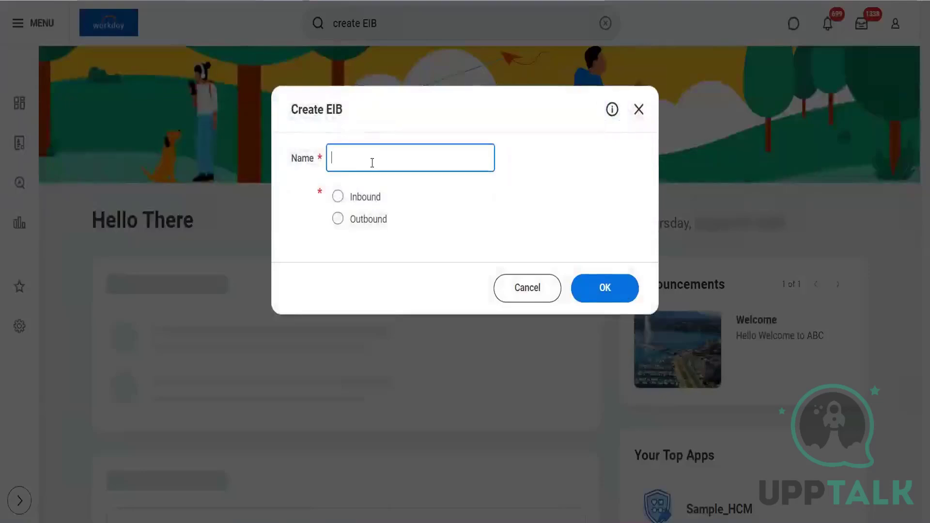
text(Raj)
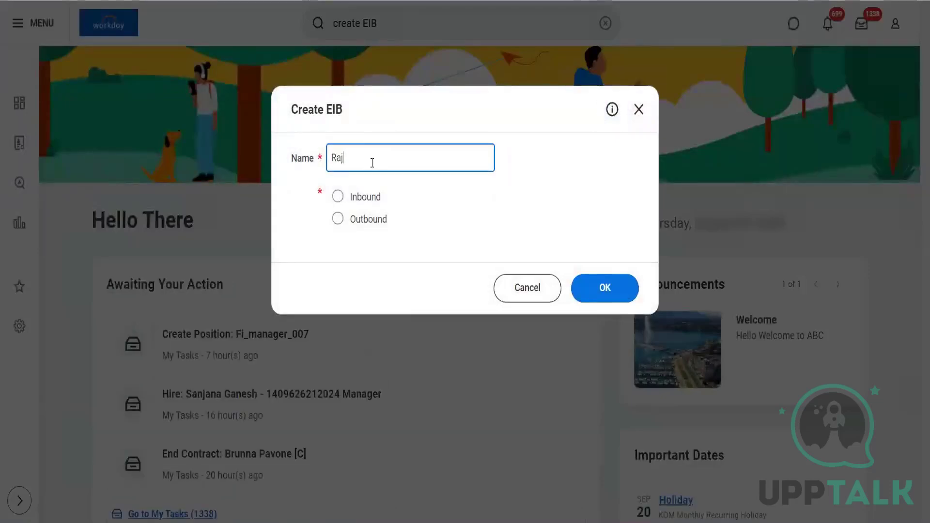
text( Stoc)
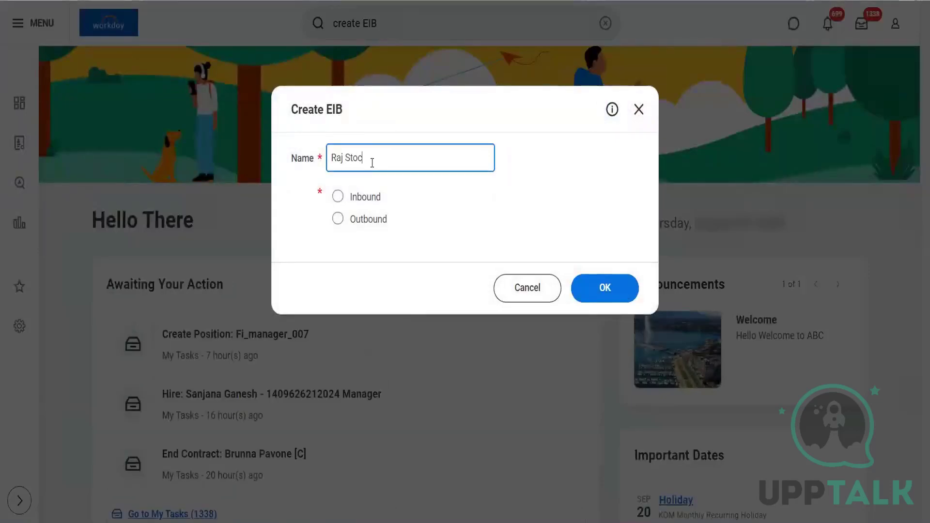
text(k Grant)
Step: Set the stock grant EIB's direction to Outbound
click(338, 221)
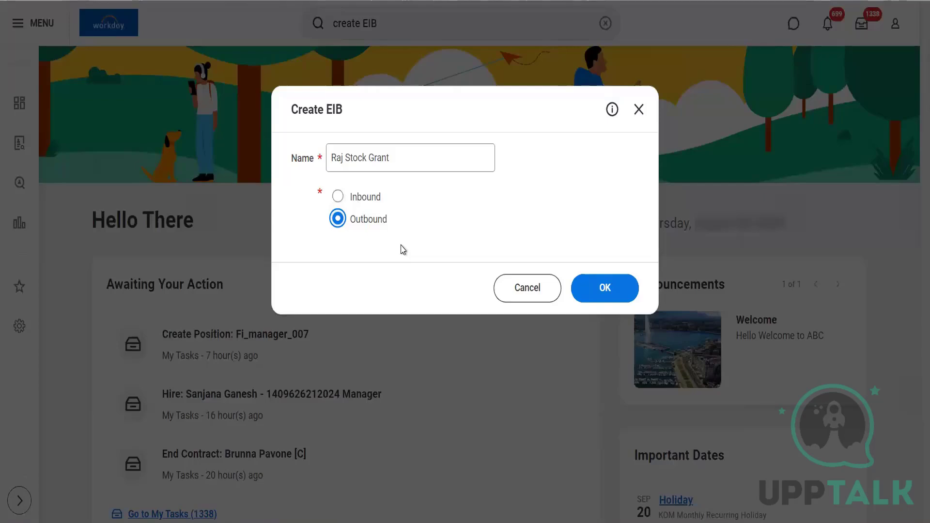
Step: Switch to Notepad, cancel closing it, undo the stray 'In' typing, and minimize it
key(alt+Tab)
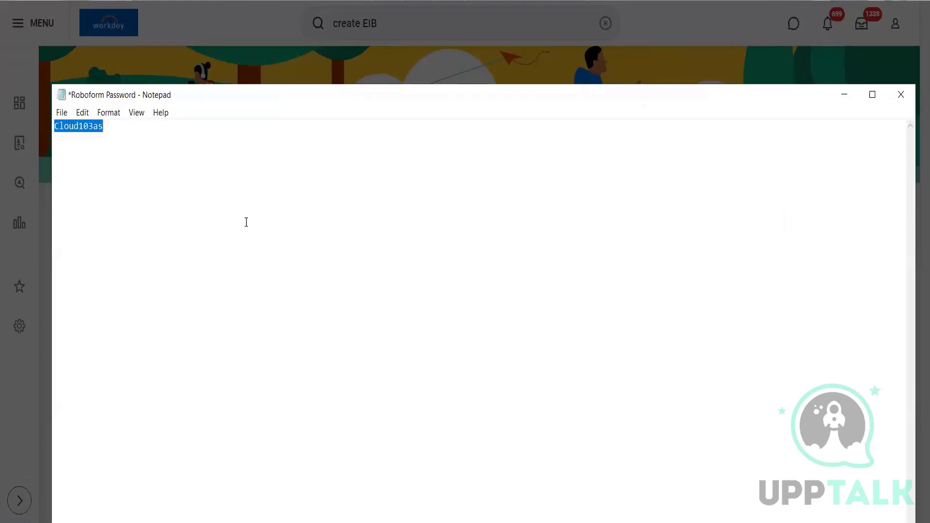
key(alt+F4)
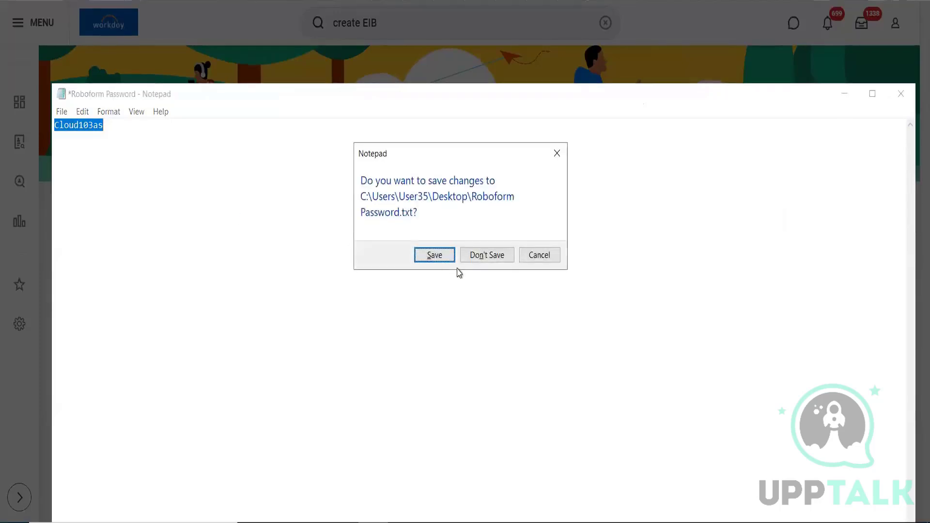
click(528, 256)
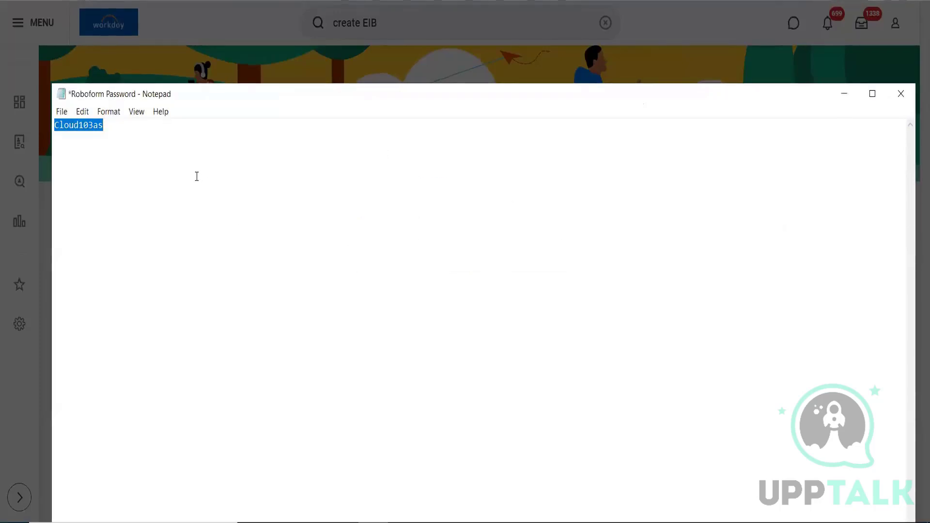
text(In)
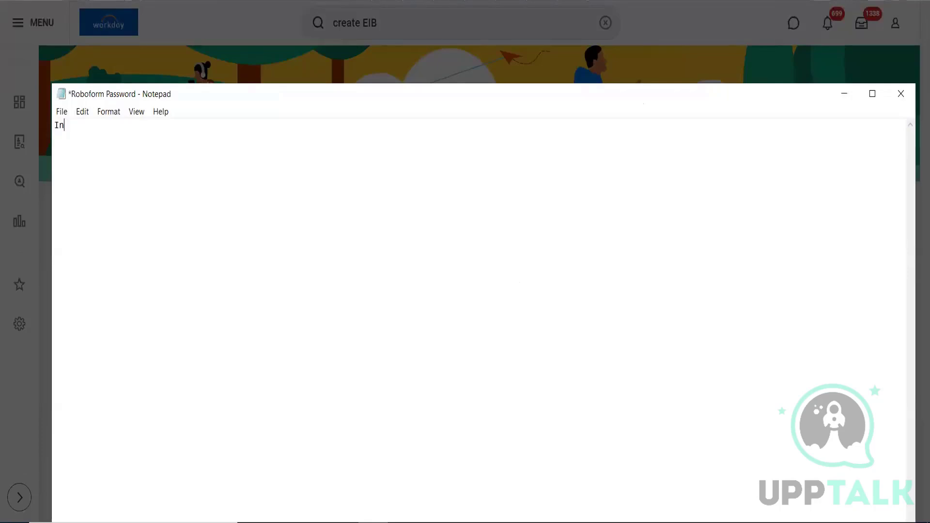
key(ctrl+z)
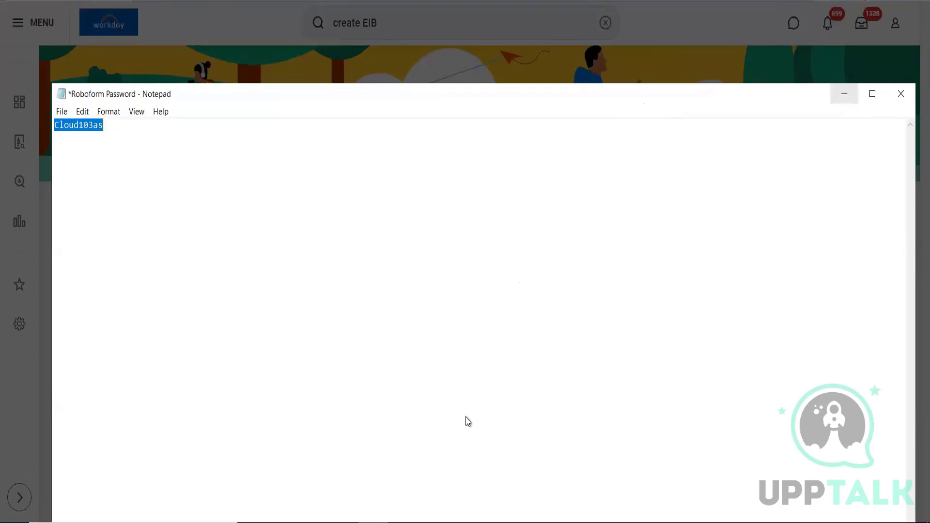
click(844, 93)
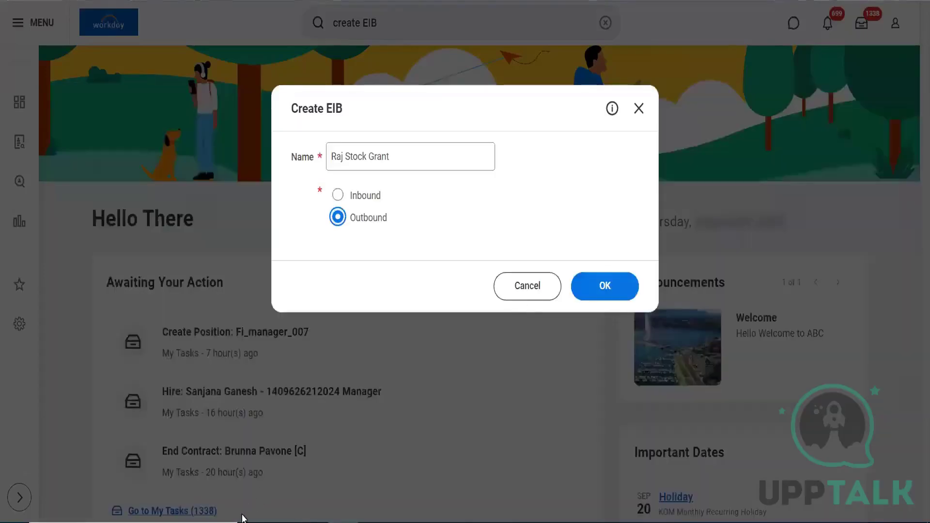
click(208, 522)
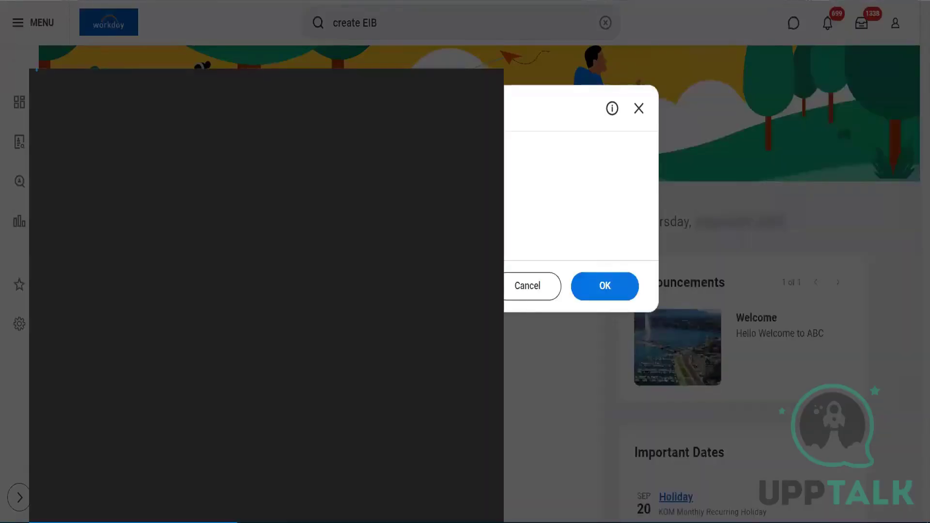
Step: Open Word to a blank document and type the Inbound definition about loading data into Workday
text(word)
click(143, 168)
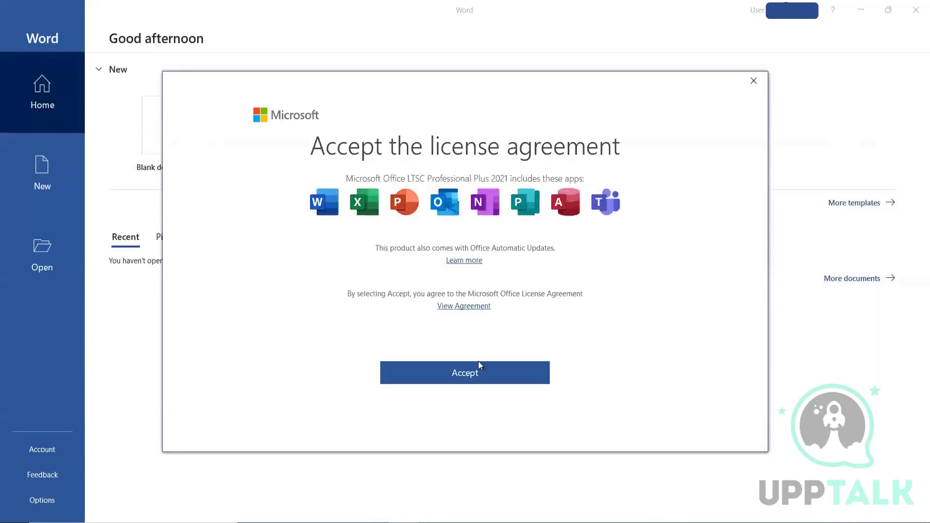
click(475, 374)
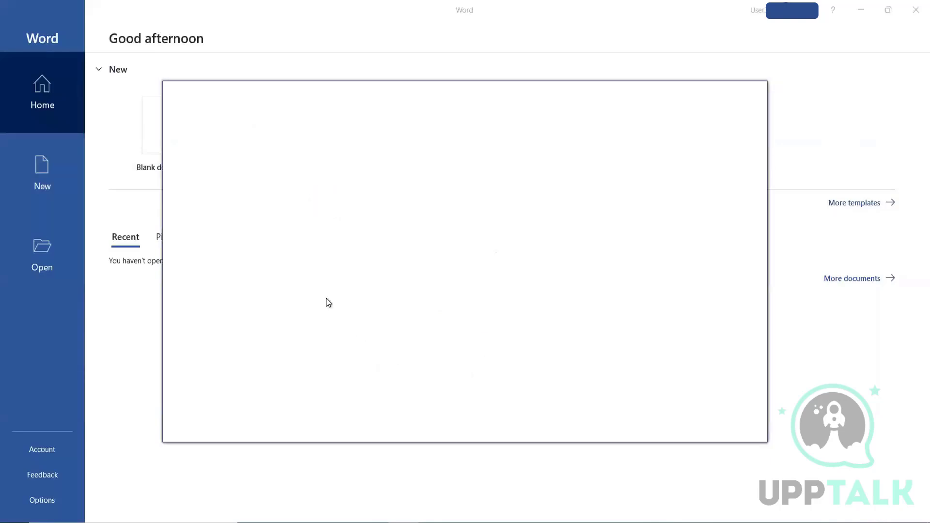
click(718, 411)
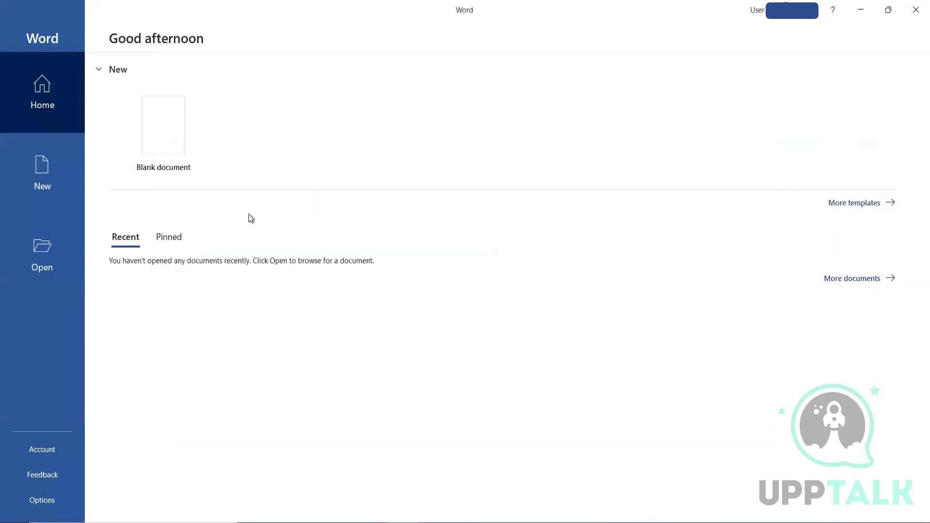
click(188, 115)
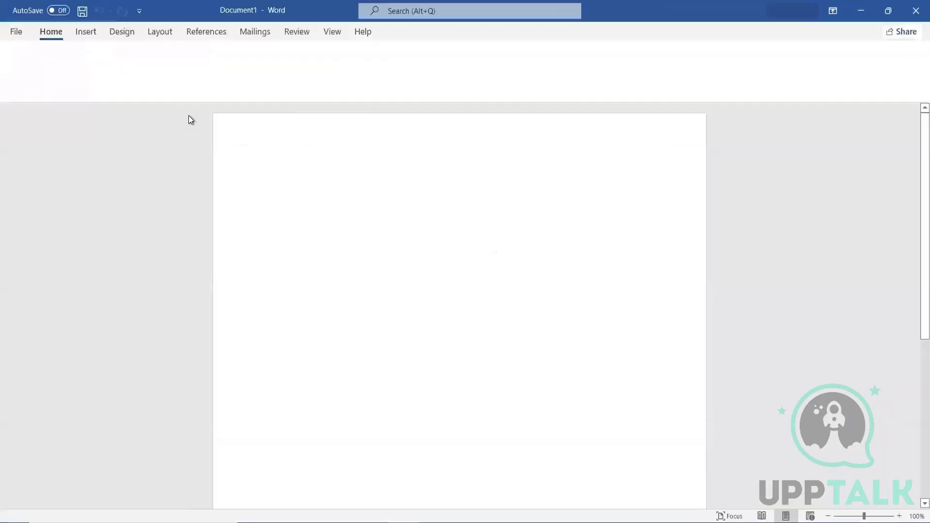
text(In)
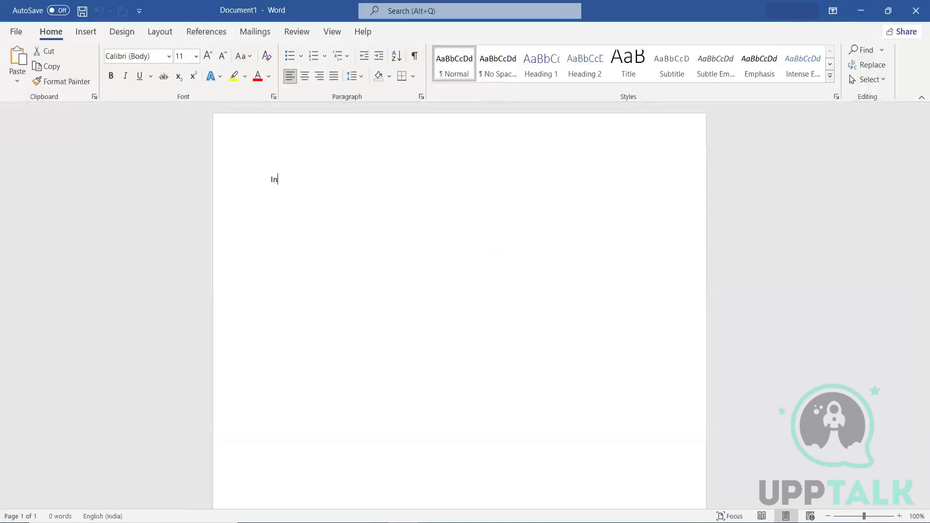
text(bound - )
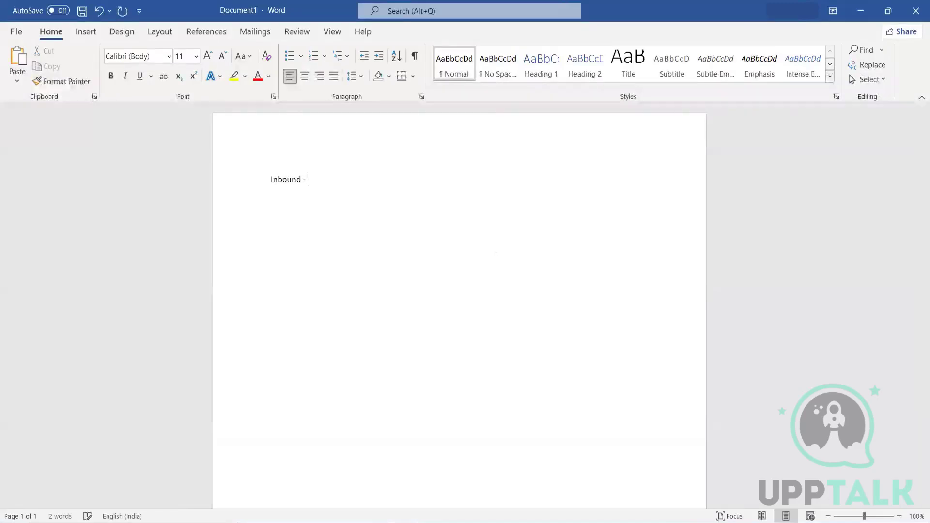
text(If or any scenario wherein I want)
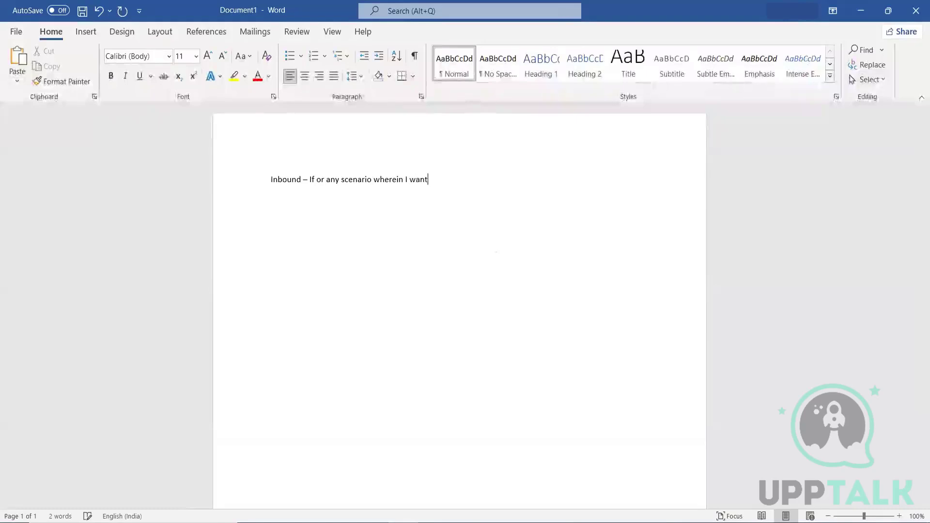
text( to load )
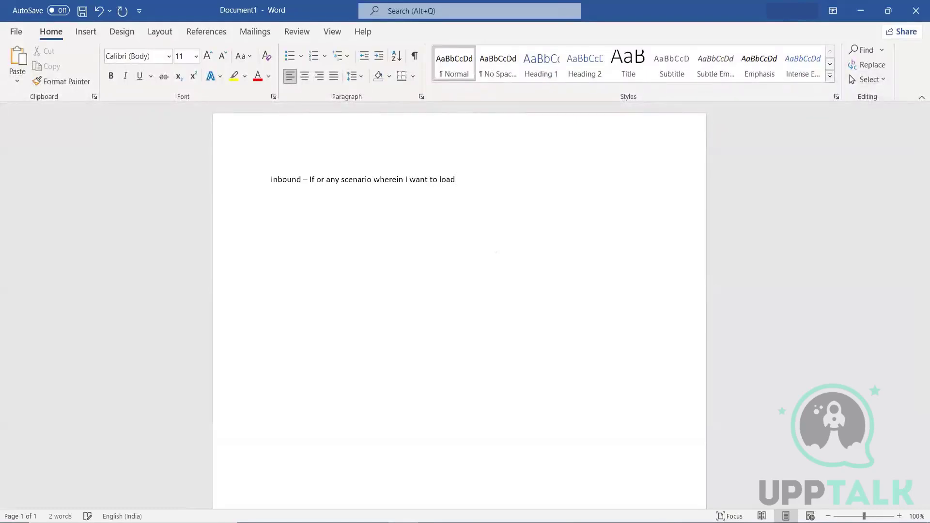
text(or updat)
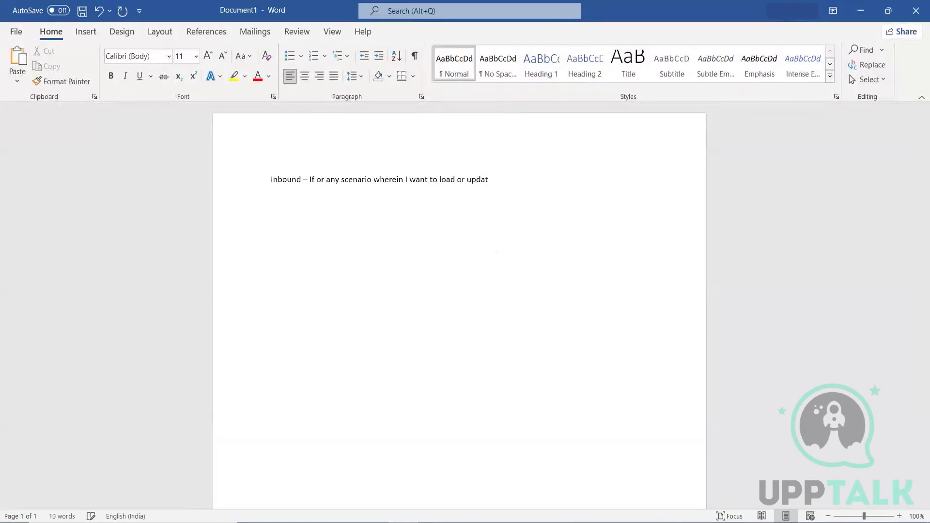
text(e data )
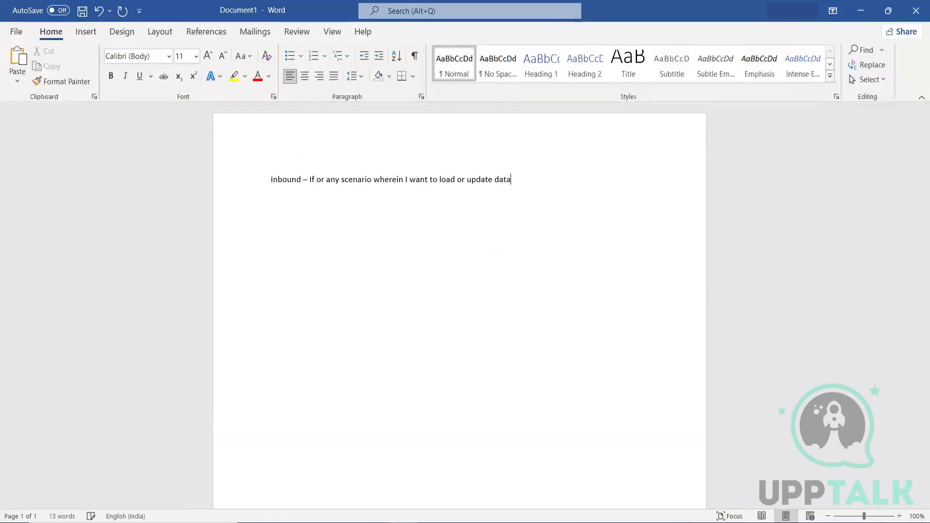
text(into Workday System)
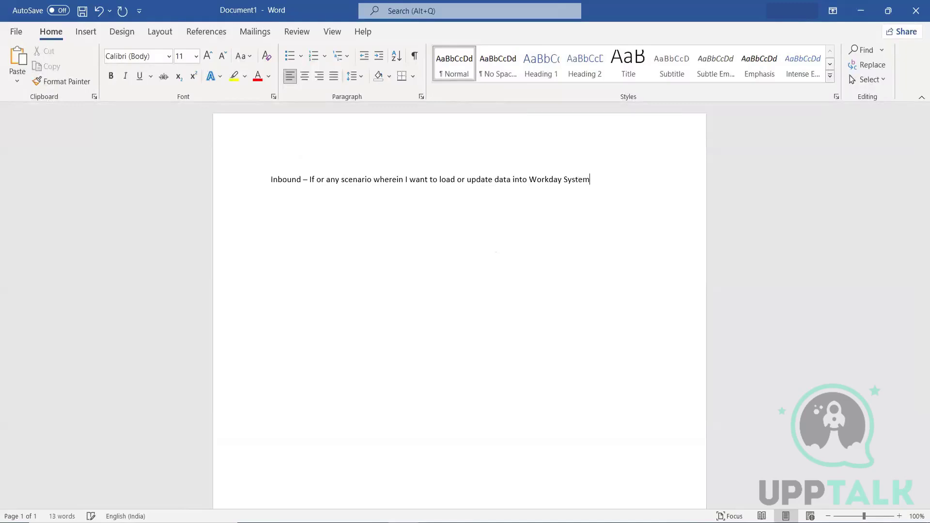
text(For example - )
text(Time Tracking )
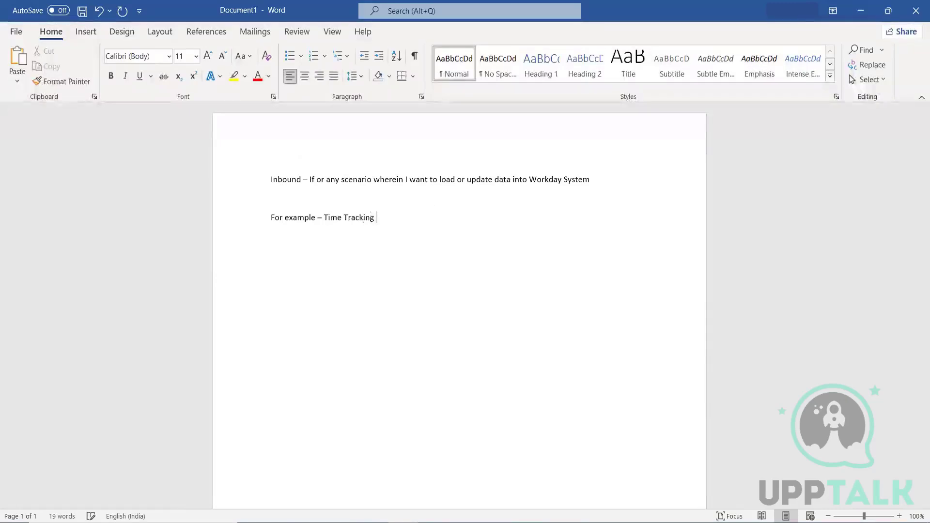
text(-)
Step: Add the line 'Previous worker history' below the Time Tracking example, correcting the typo
key(Return)
text(Previous worker )
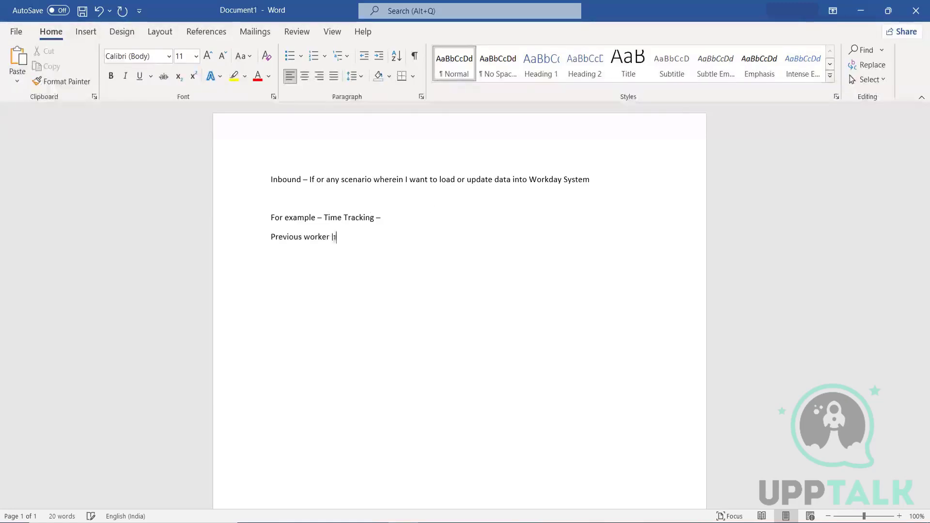
text(histort)
key(BackSpace)
text(y)
Step: Add the line 'Outbound - Where I want to extract the data from Workday', fixing its misspellings
text(Outboun)
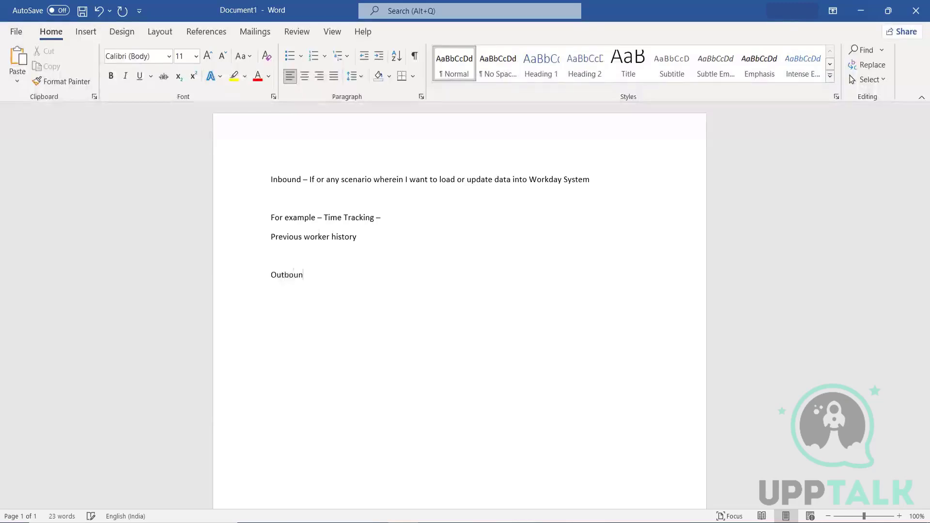
text(d - )
text(Where I wan)
text(t to eaxtract)
text( the dta)
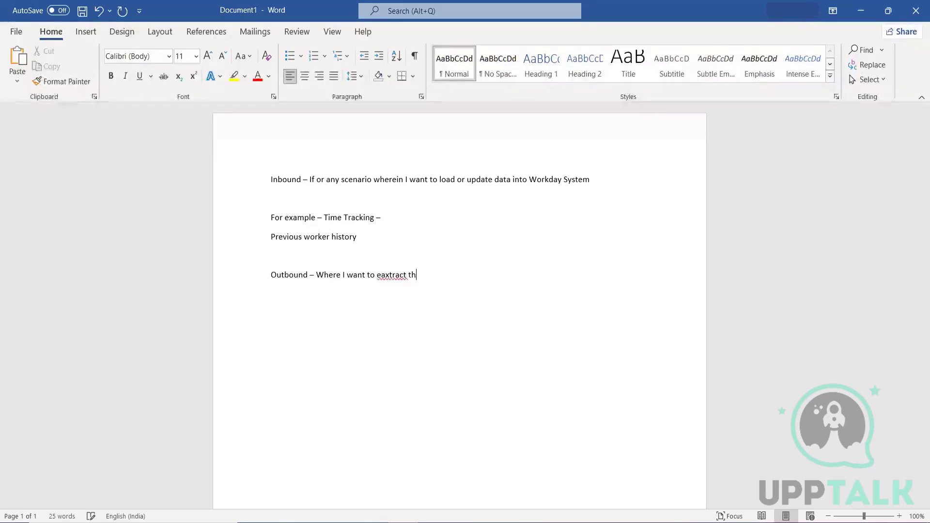
key(BackSpace)
key(BackSpace)
text(ata from Workday)
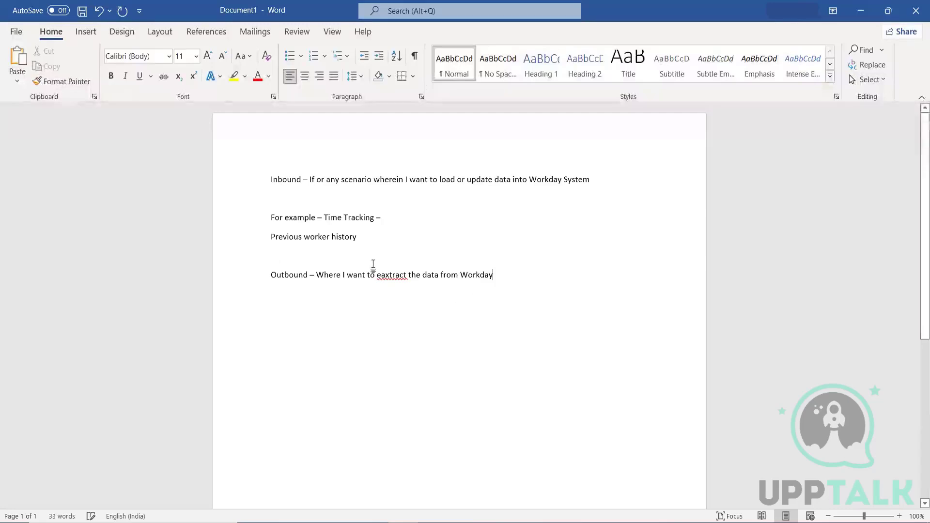
right_click(386, 275)
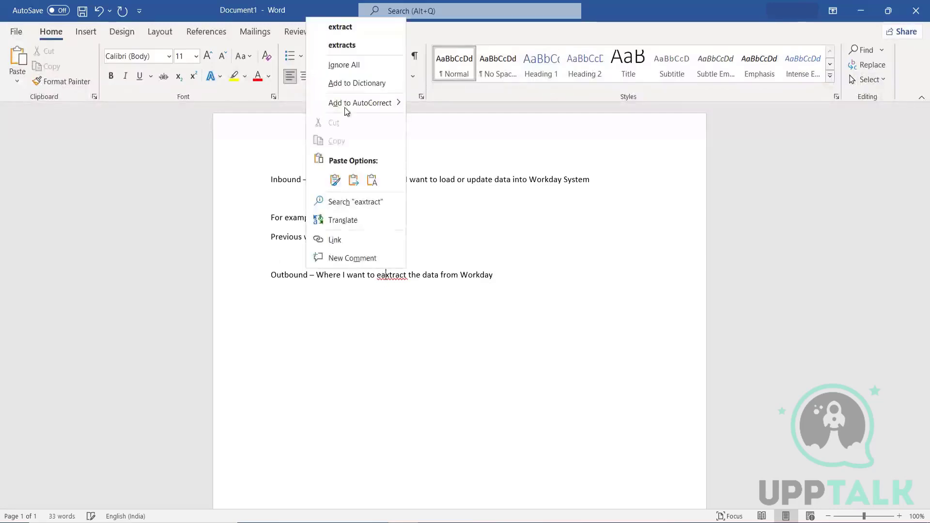
click(341, 29)
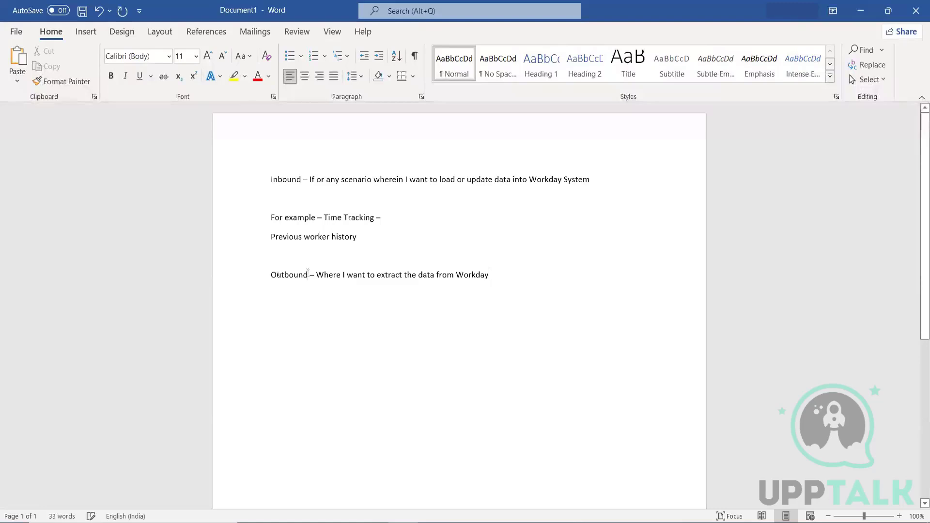
Step: Make the words Outbound and Inbound bold, then select the whole Outbound line
drag(309, 274, 266, 275)
key(ctrl+b)
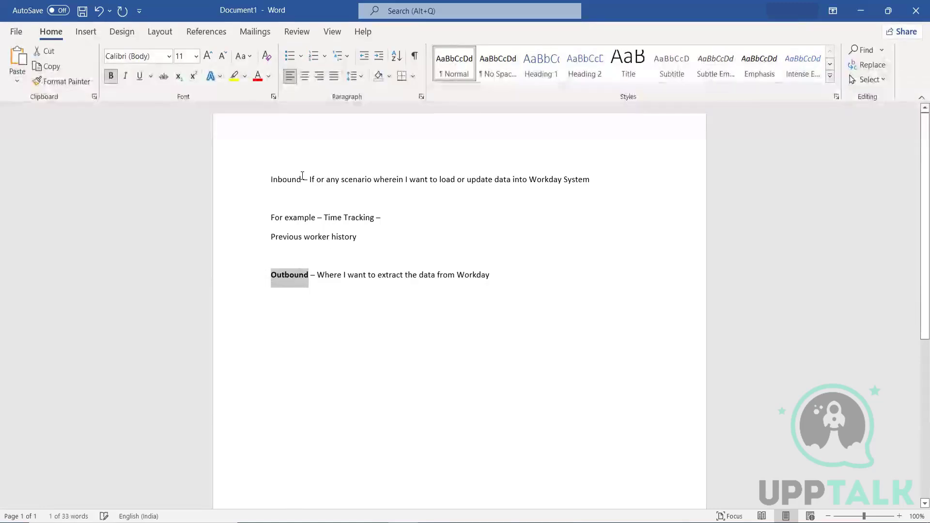
drag(302, 178, 267, 177)
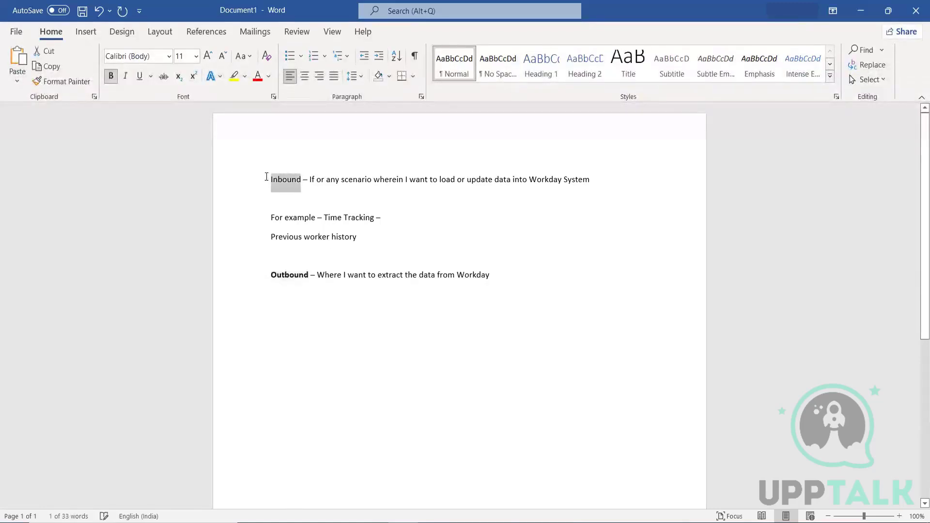
key(ctrl+b)
click(381, 333)
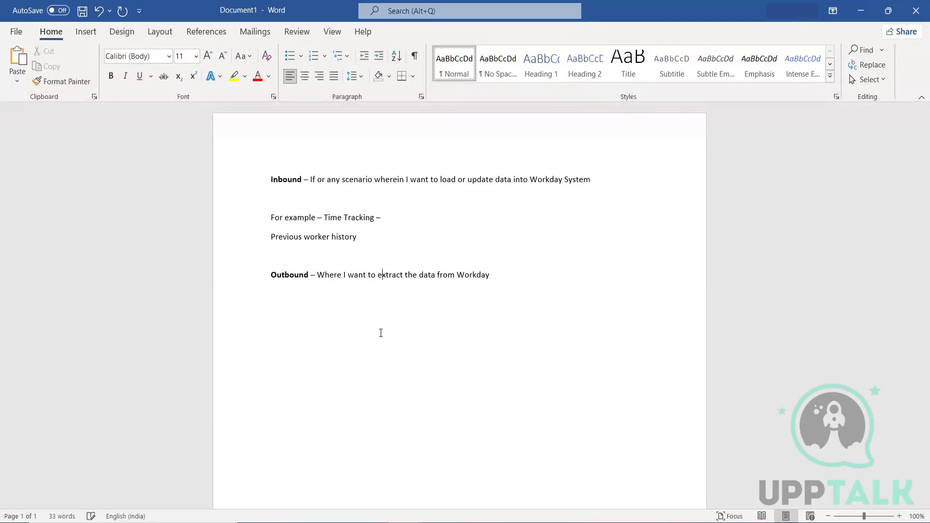
drag(490, 275, 245, 278)
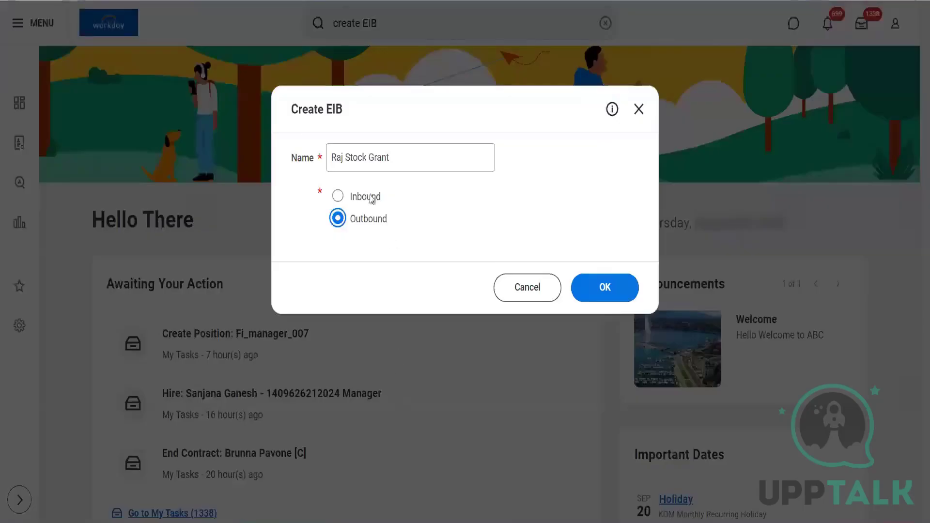
Step: Choose Inbound in the Create EIB dialog and confirm to create the Stock Grant EIB
click(337, 196)
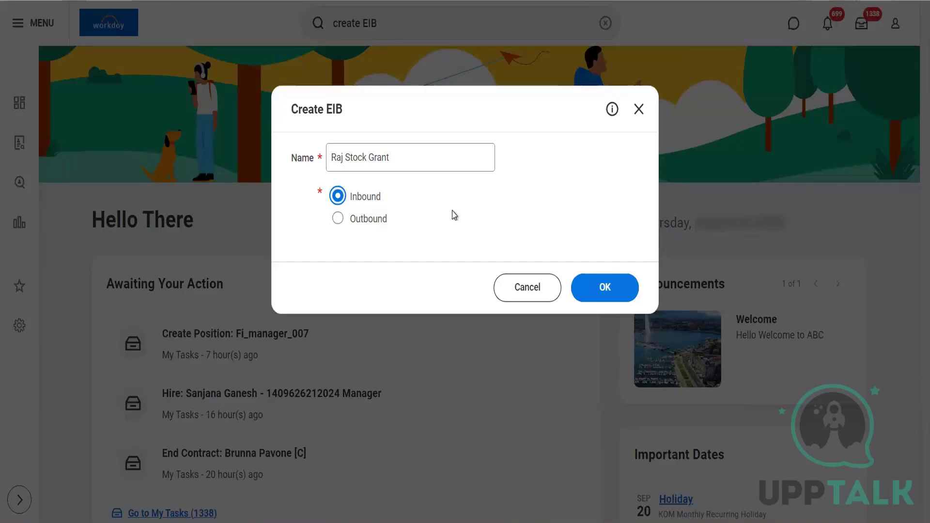
click(626, 301)
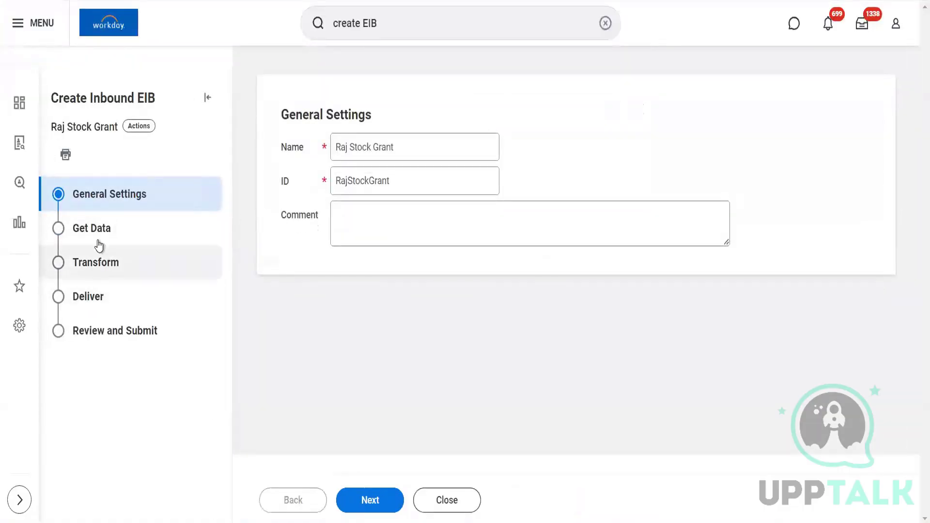
Step: Set the web service operation to Add Stock Grant (Web Service) and advance to Review and Submit
click(370, 500)
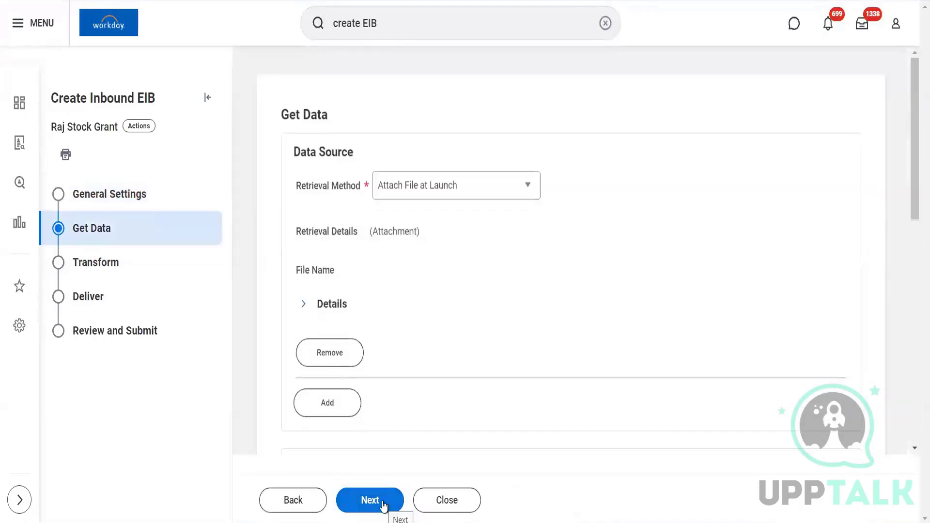
drag(913, 204, 912, 324)
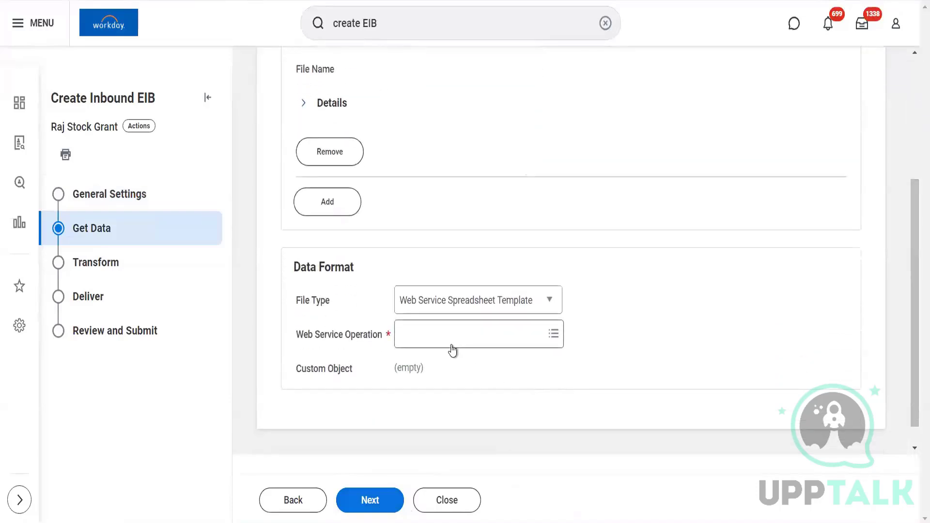
click(451, 344)
text(Sto)
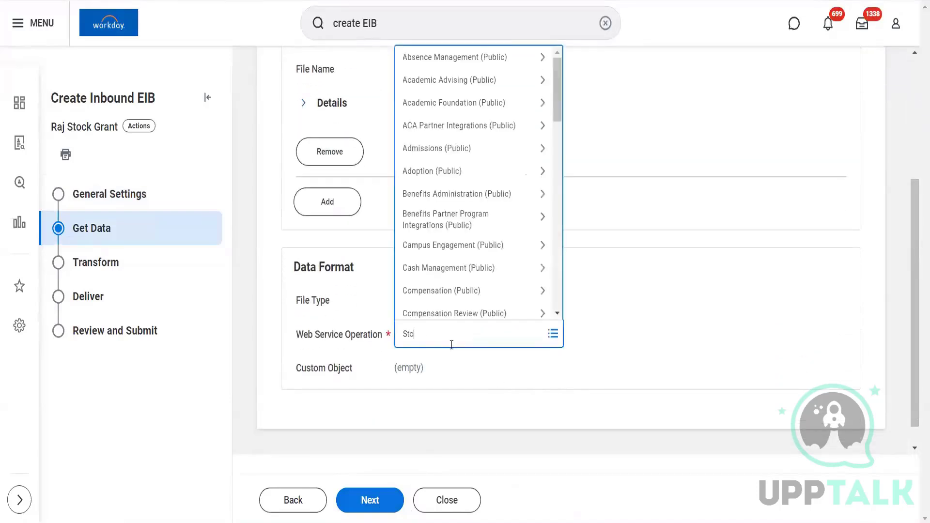
text(ck grant)
key(Return)
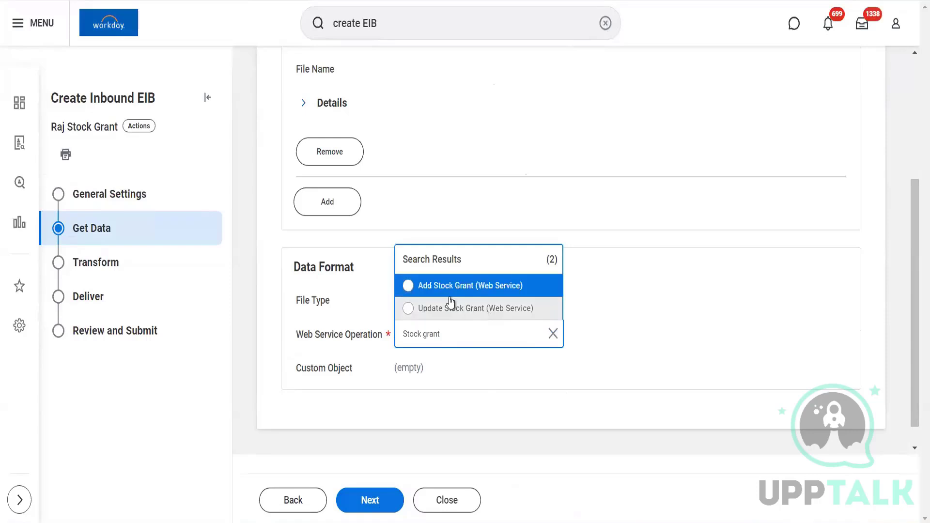
click(436, 287)
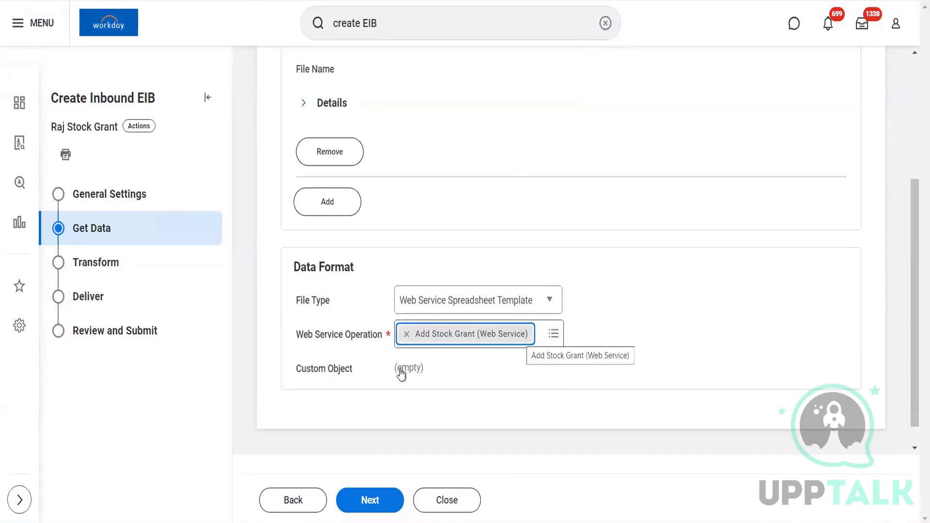
click(364, 500)
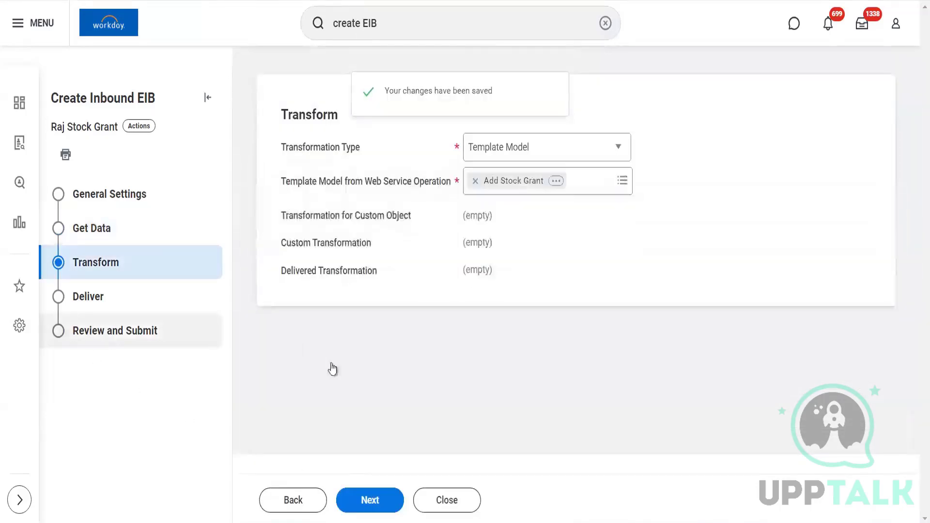
click(376, 503)
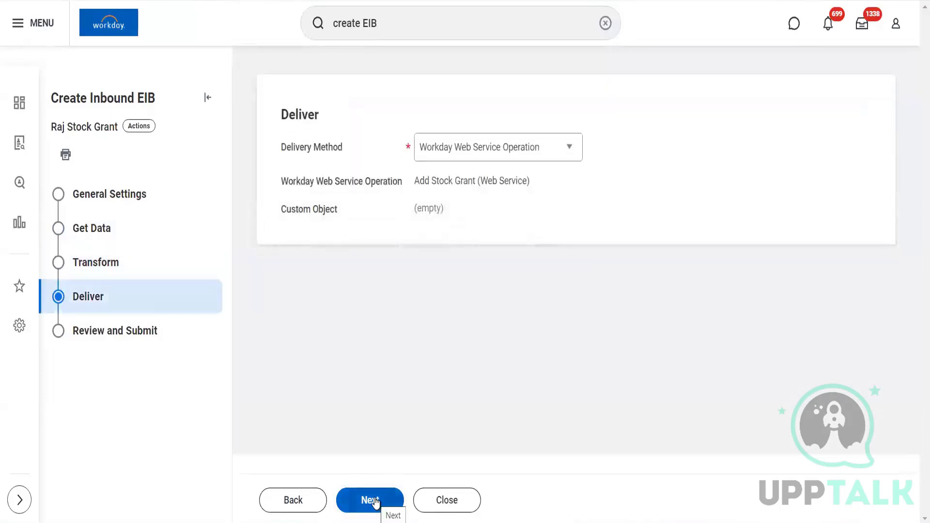
click(375, 502)
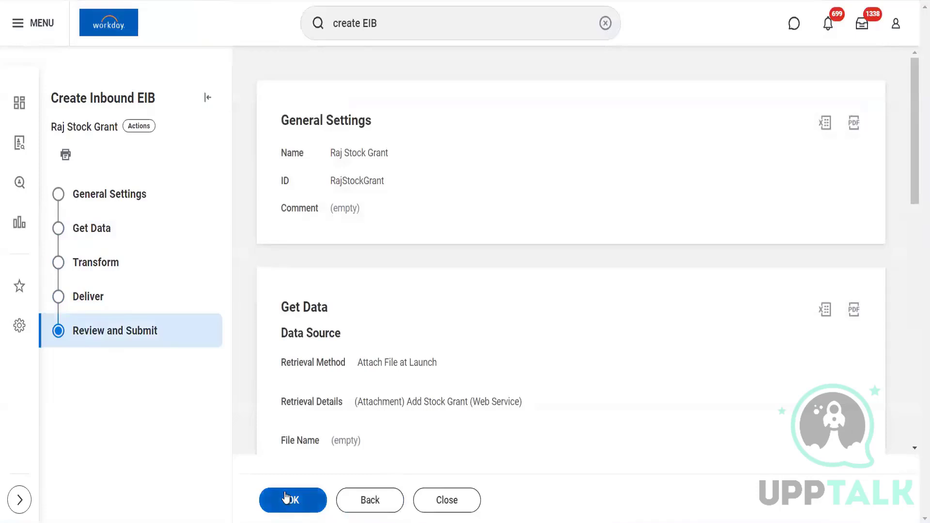
Step: Submit the inbound Stock Grant EIB definition to view its integration system page
click(288, 499)
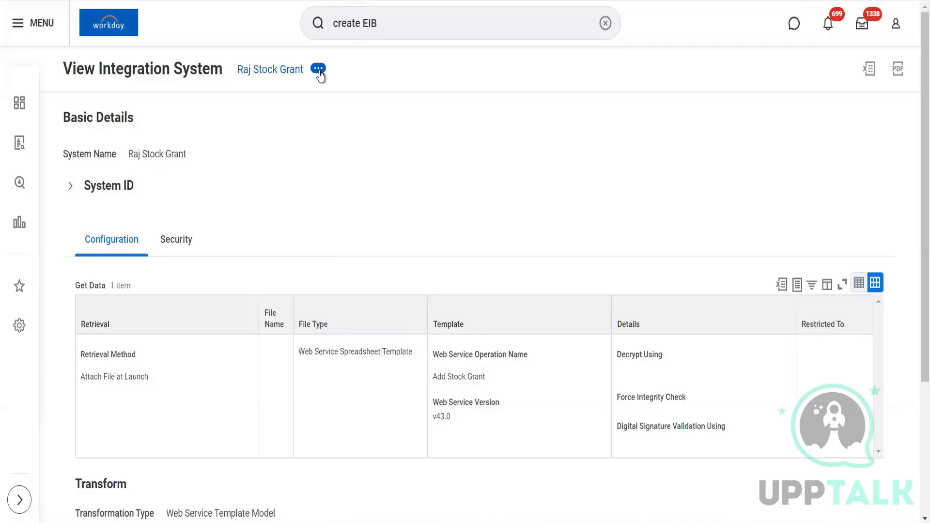
Step: Generate an XLSX spreadsheet template from the template model, confirming and submitting the request
click(318, 69)
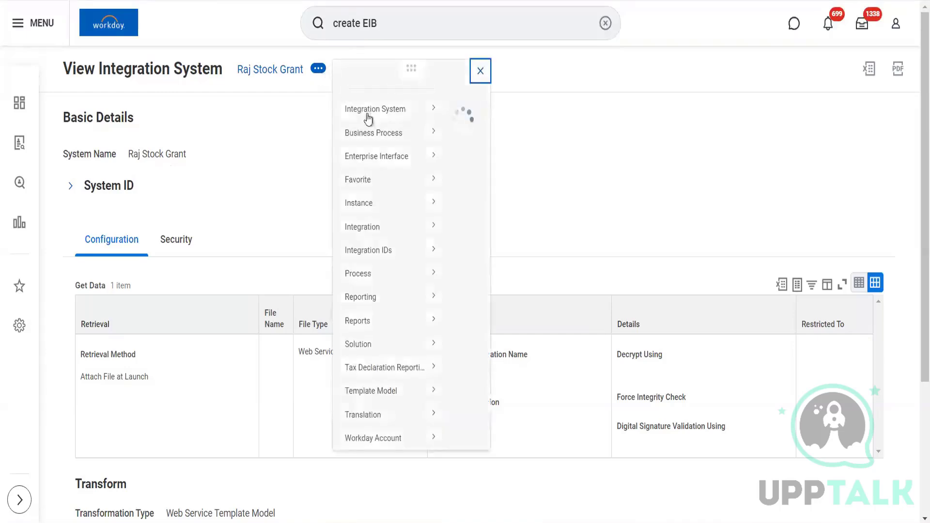
mouse_move(395, 412)
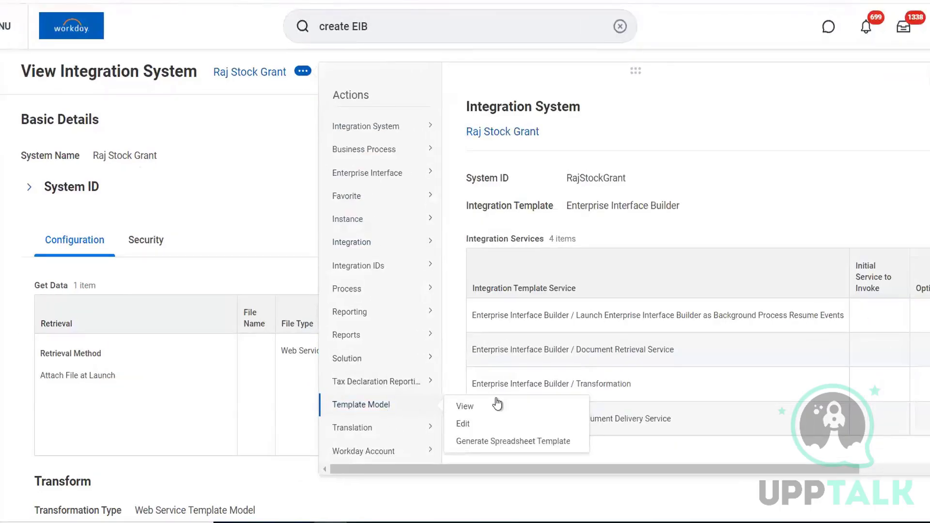
click(521, 442)
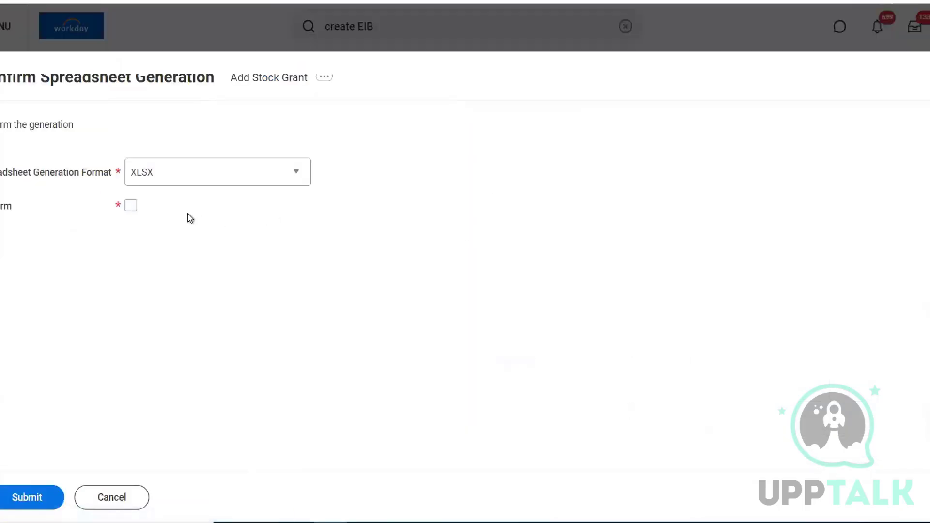
click(130, 208)
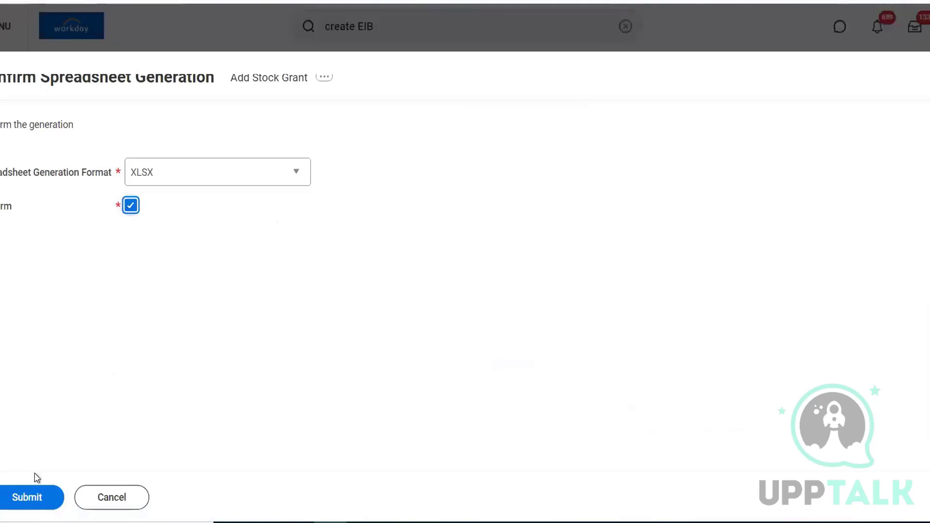
click(270, 183)
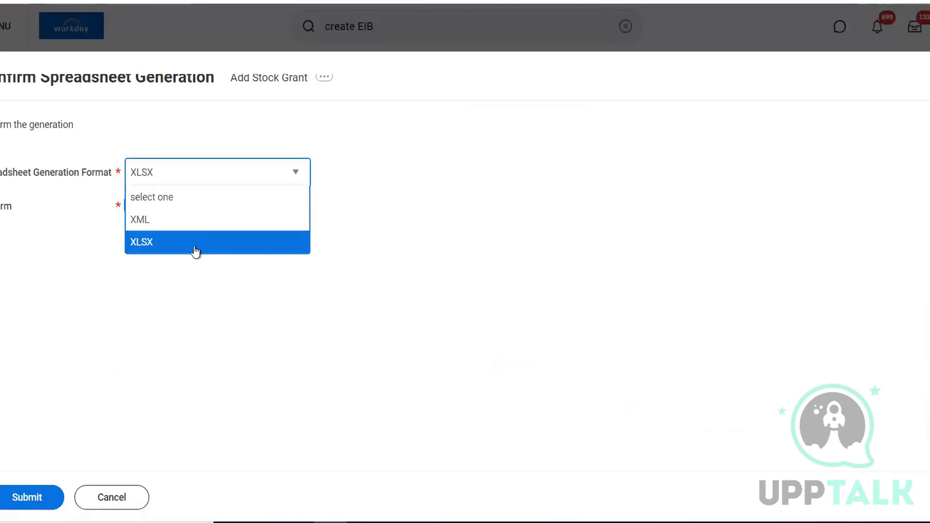
click(194, 242)
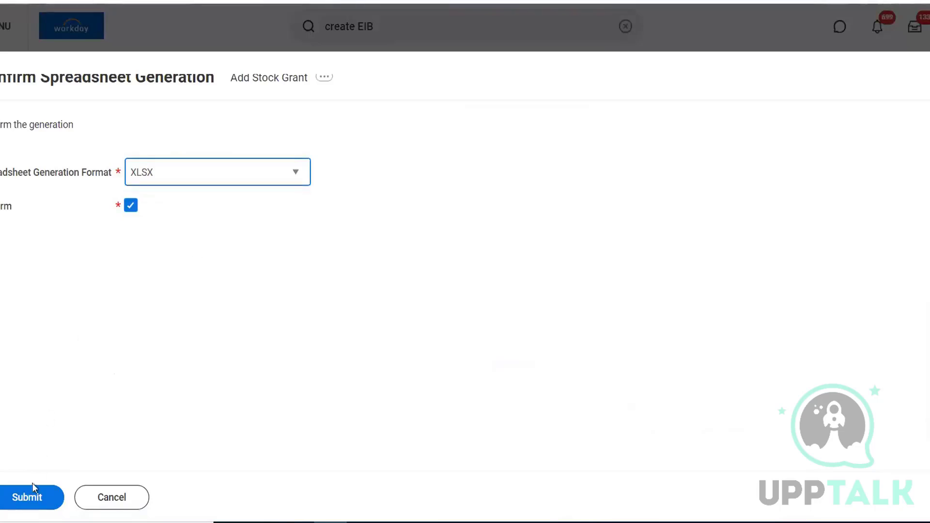
click(30, 501)
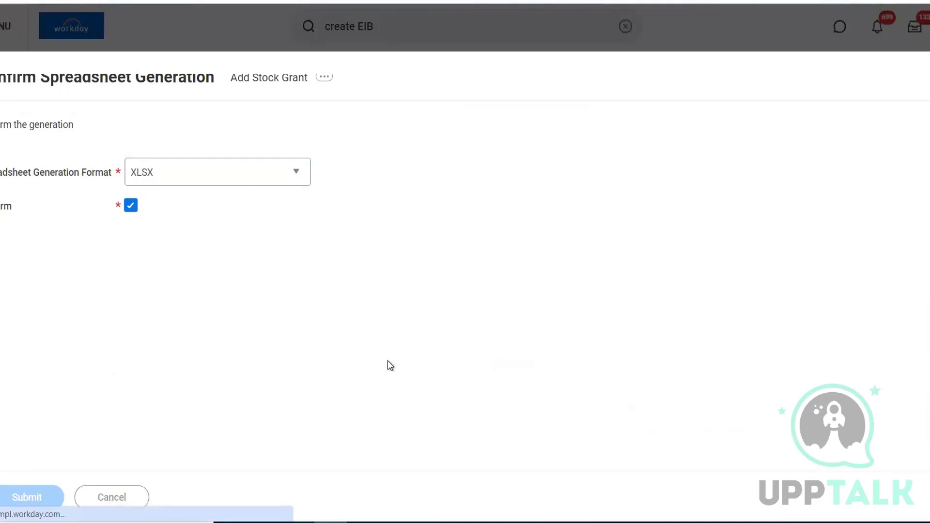
Step: Refresh until generation completes, then download Add_Stock_Grant_v43.0.xlsx and open it in Excel
click(53, 269)
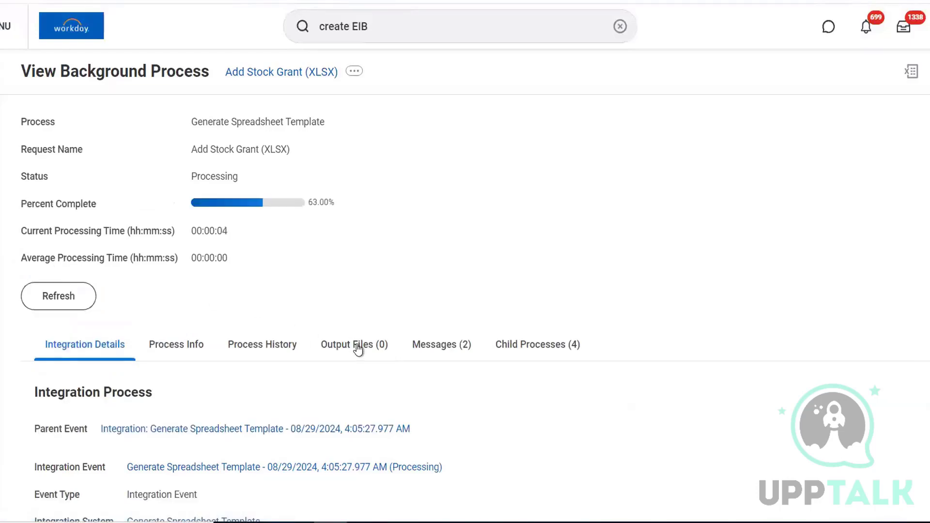
click(76, 301)
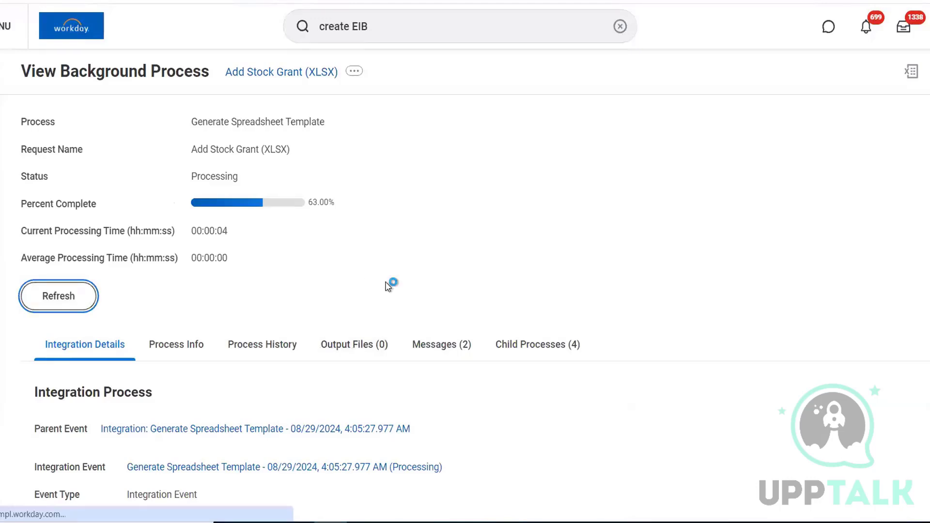
click(68, 295)
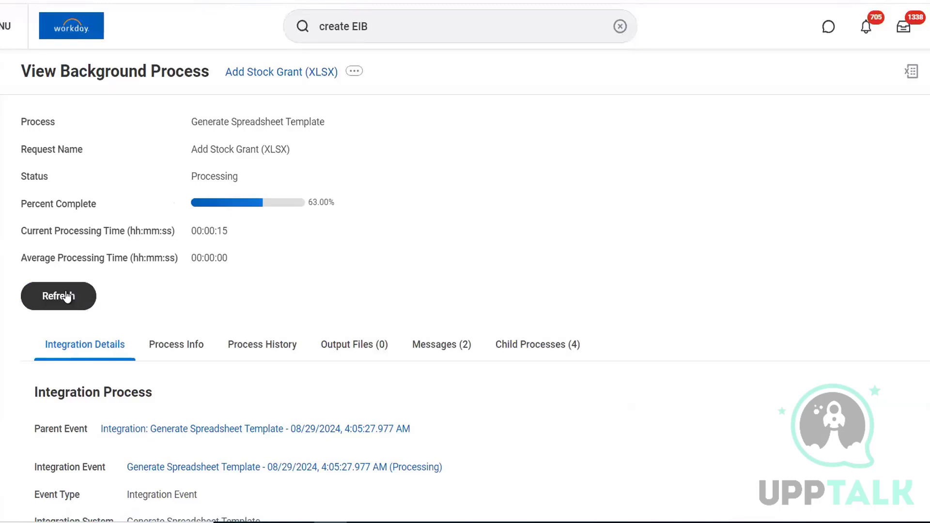
click(67, 297)
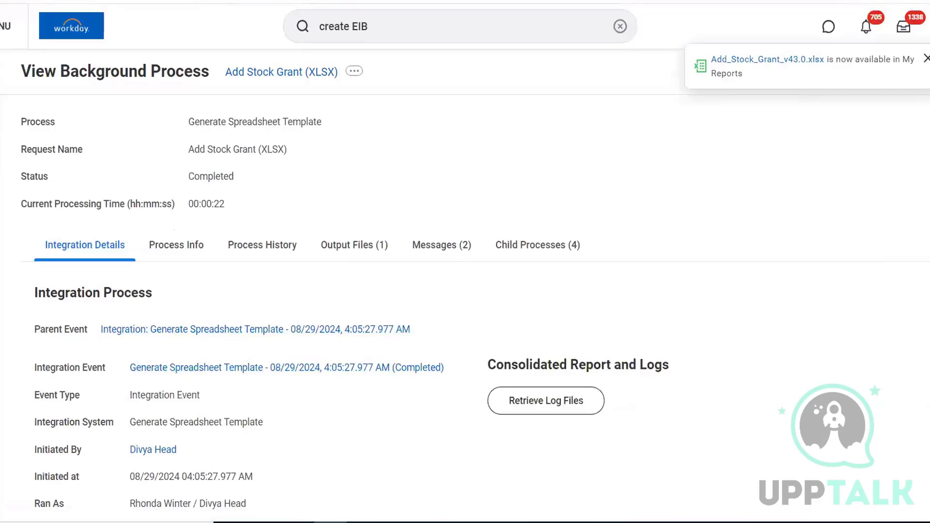
click(368, 250)
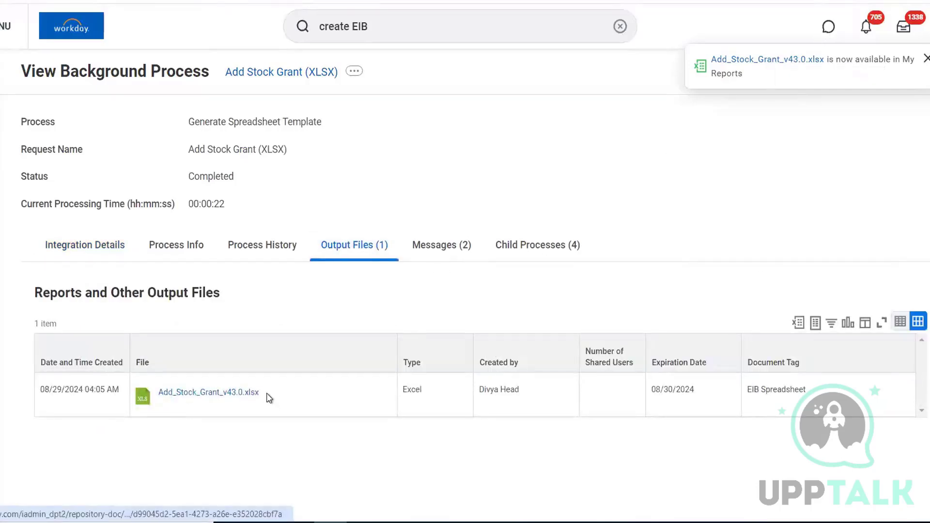
click(218, 393)
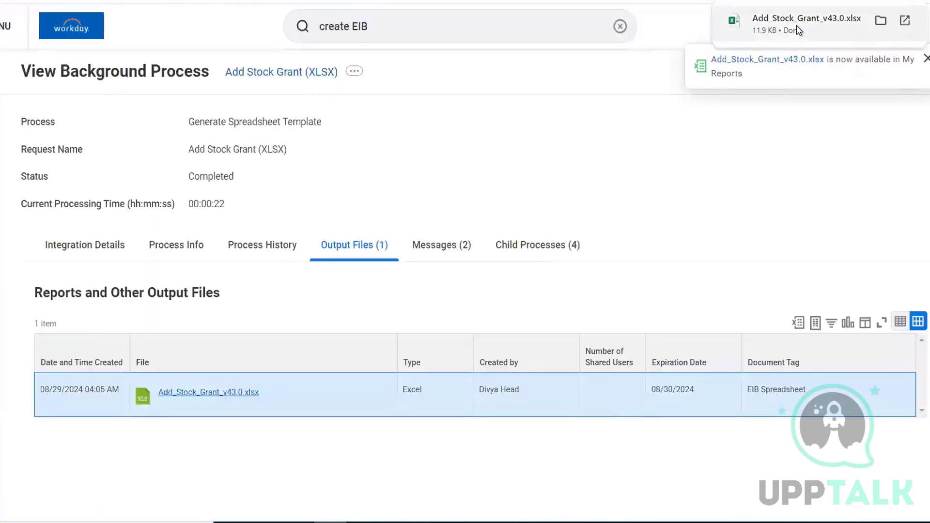
click(796, 25)
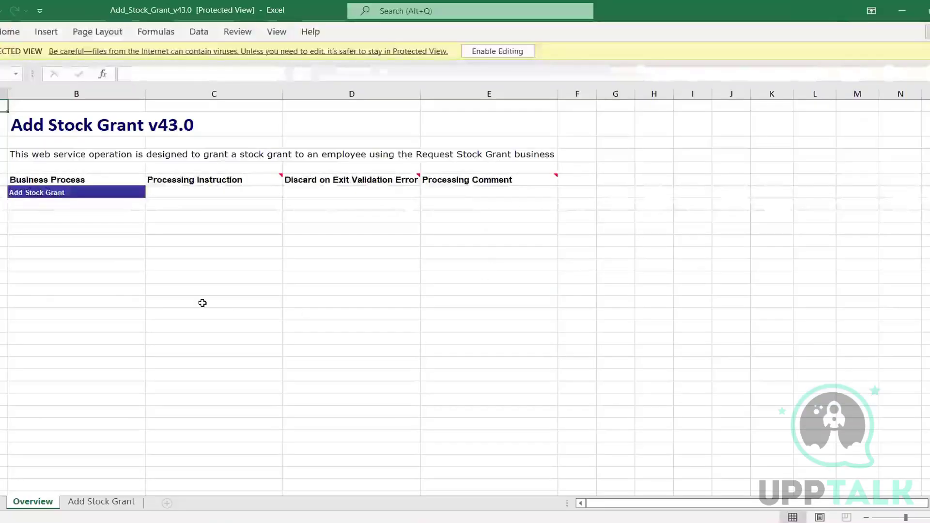
Step: Switch to the Add Stock Grant sheet and scroll across its columns
click(138, 502)
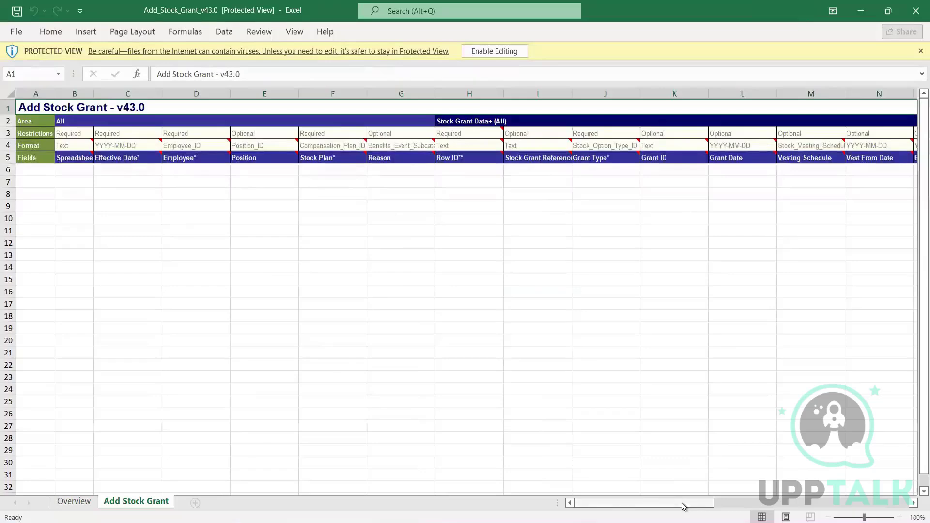
drag(681, 501, 629, 498)
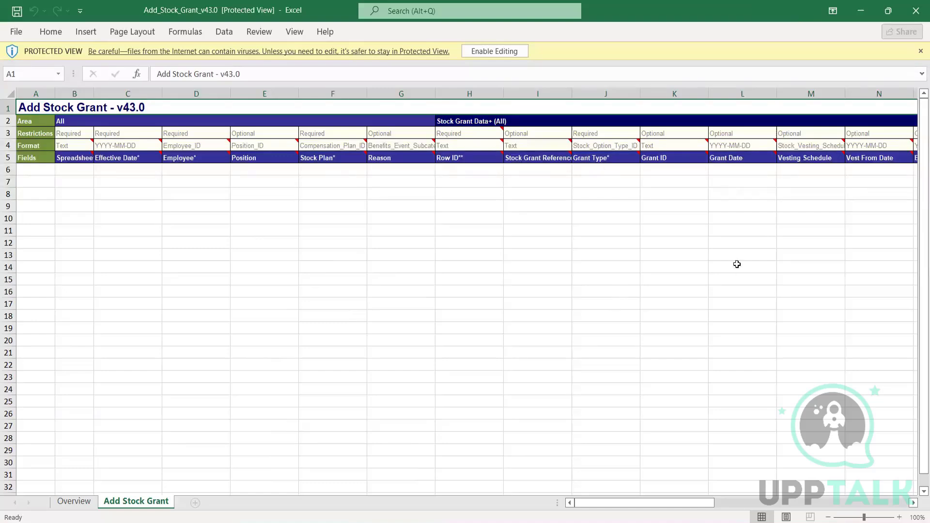
Step: Review the columns, reading Stock Grant Reference ID in I5, then return to Workday
drag(696, 503, 605, 506)
click(532, 157)
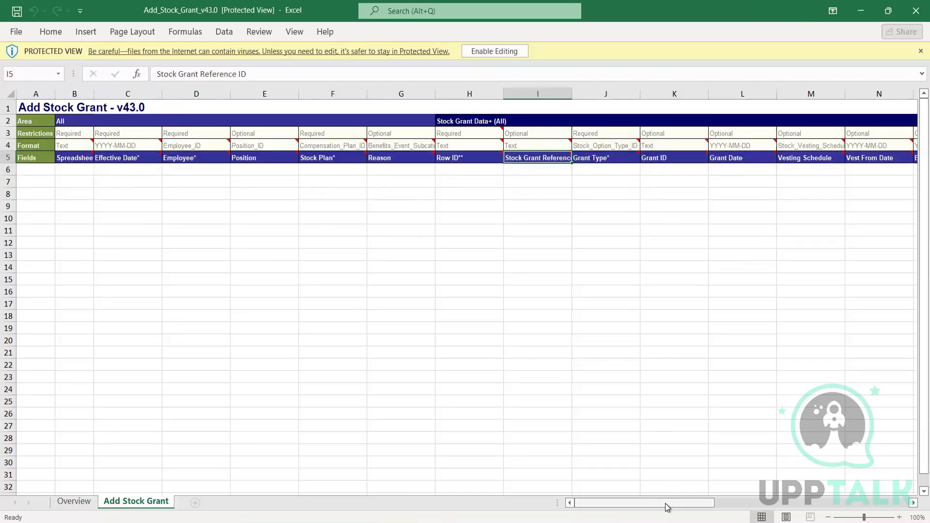
drag(667, 506, 614, 512)
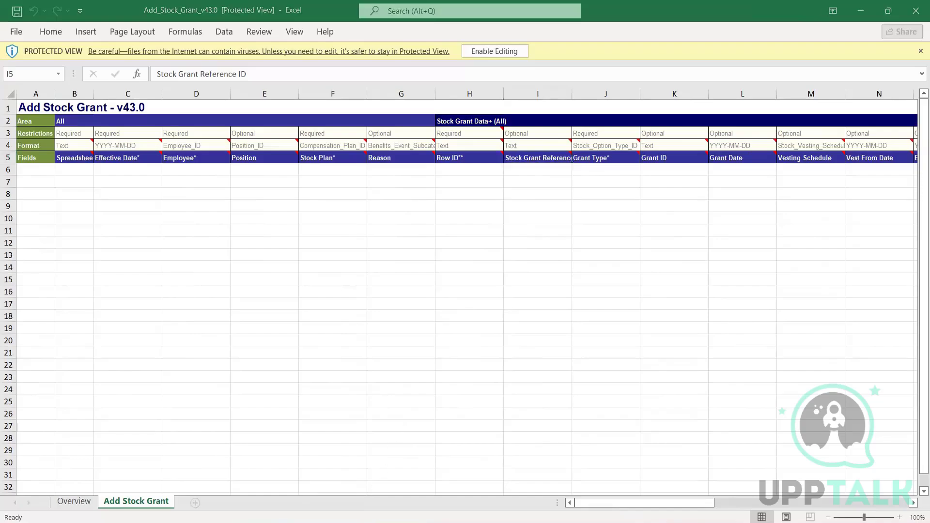
key(alt+Tab)
Step: Go back to the Workday home page and search for 'stock grant'
click(605, 22)
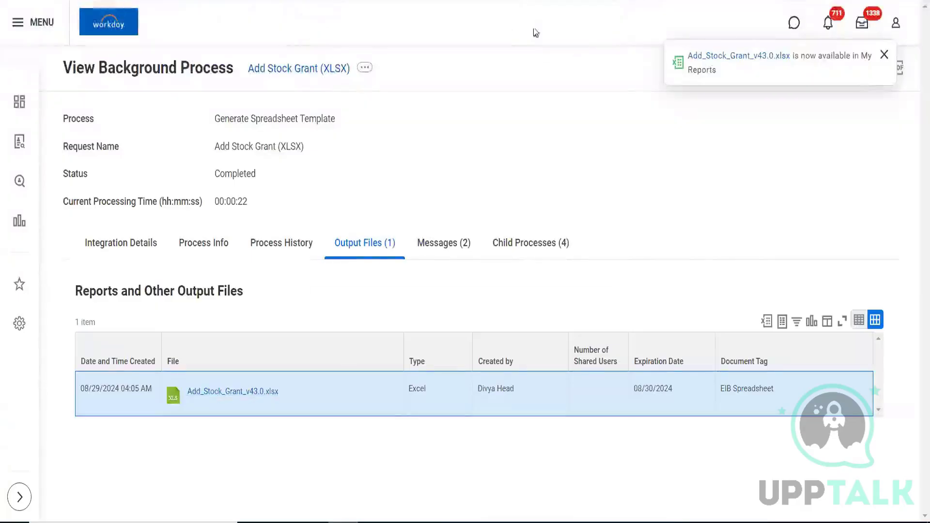
click(489, 27)
text(Add stock)
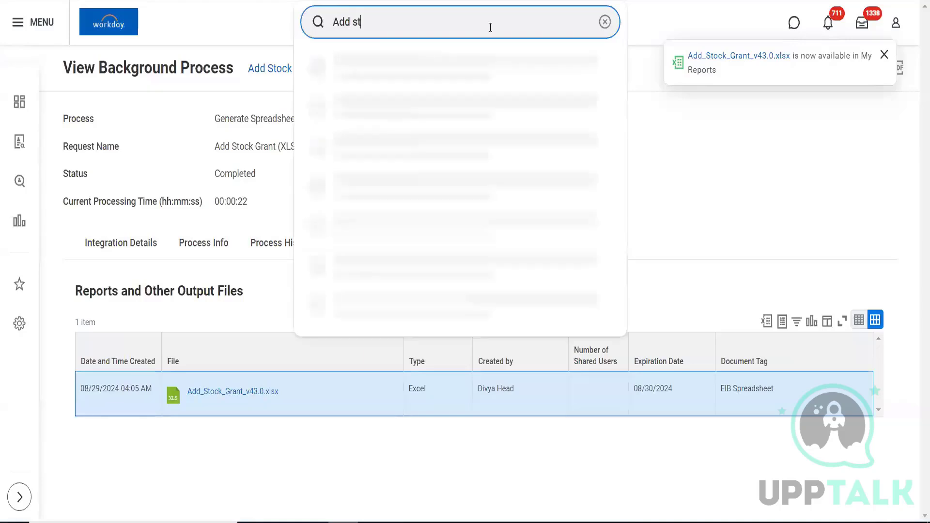
text( gran)
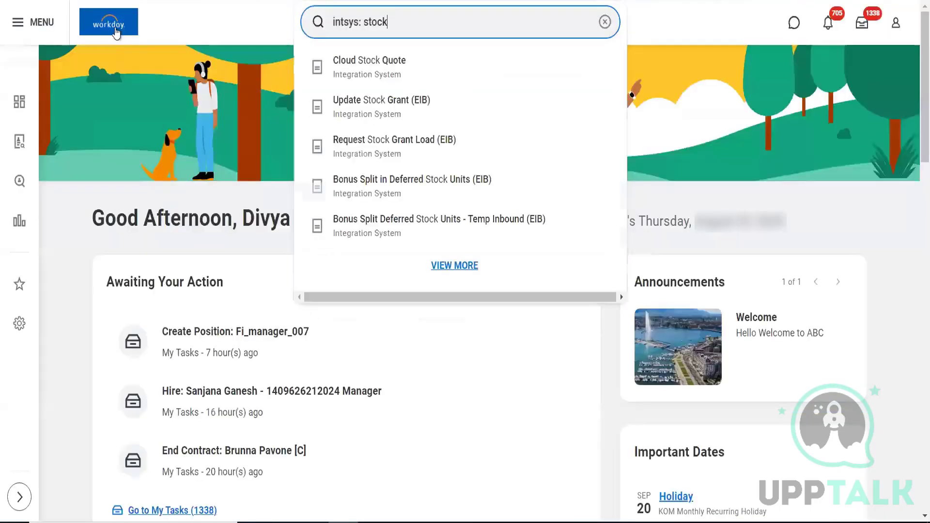
click(116, 30)
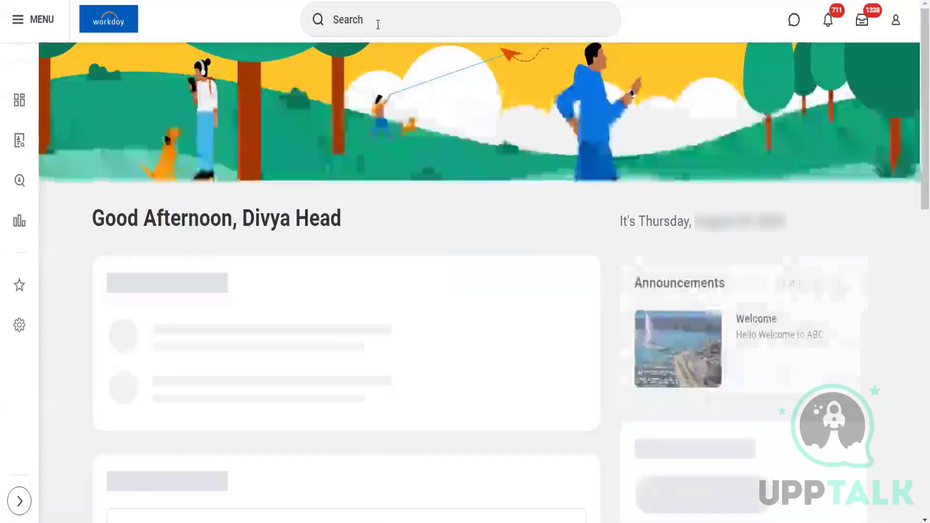
click(378, 25)
text(s)
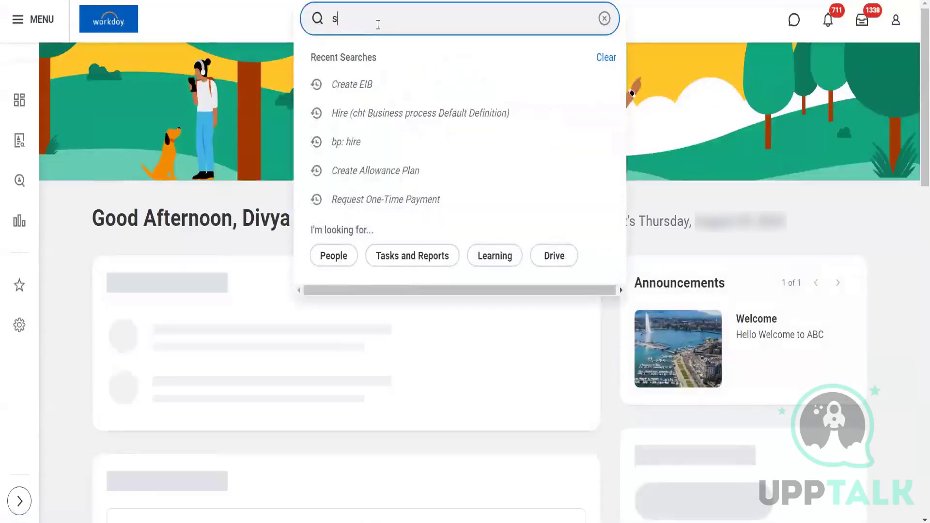
text(tock grant)
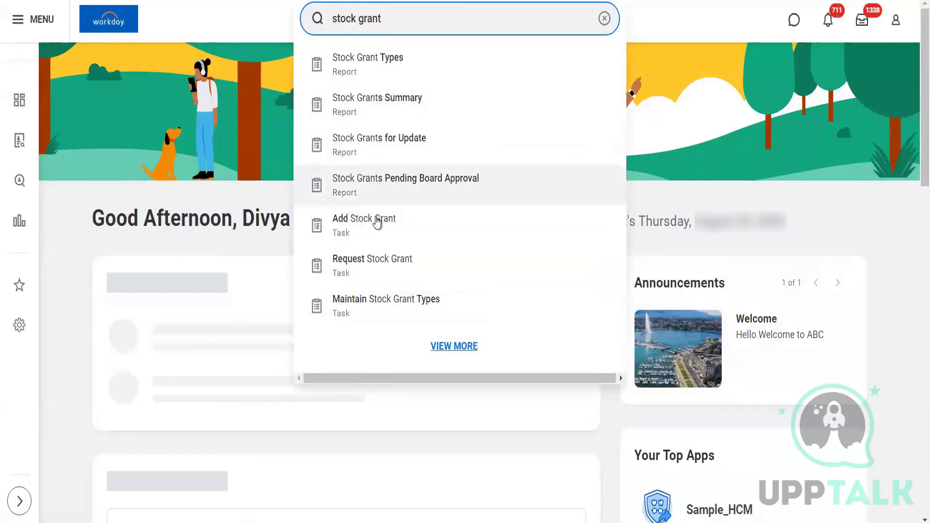
Step: Open the Add Stock Grant task, try an employee search by first name, then dismiss the results
click(376, 222)
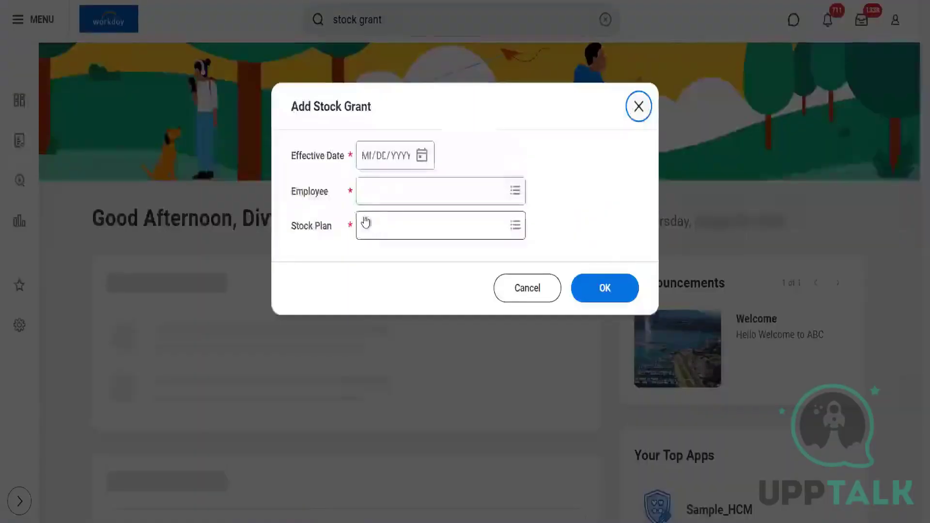
click(374, 189)
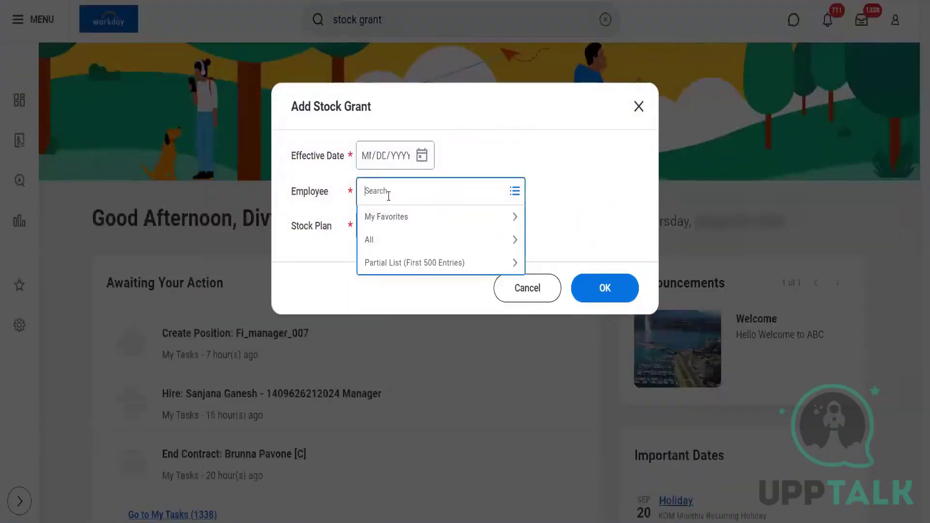
text(john)
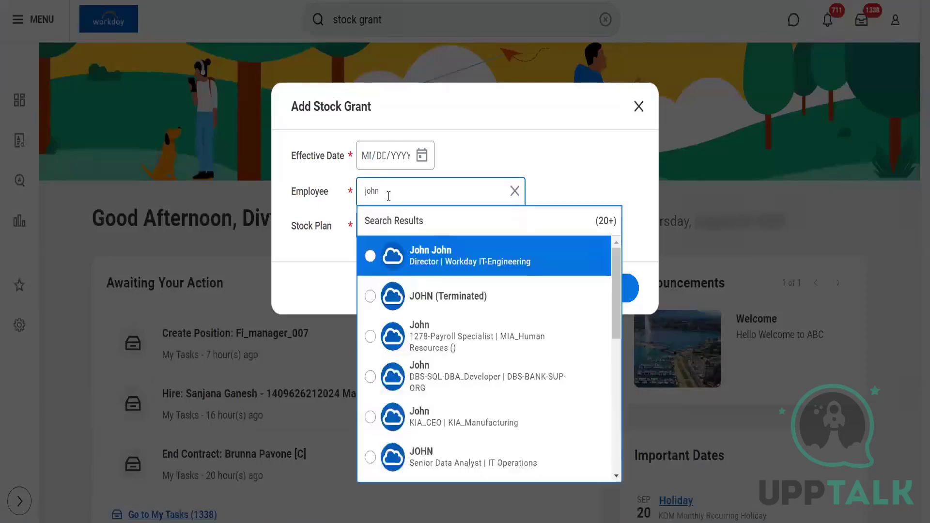
click(325, 263)
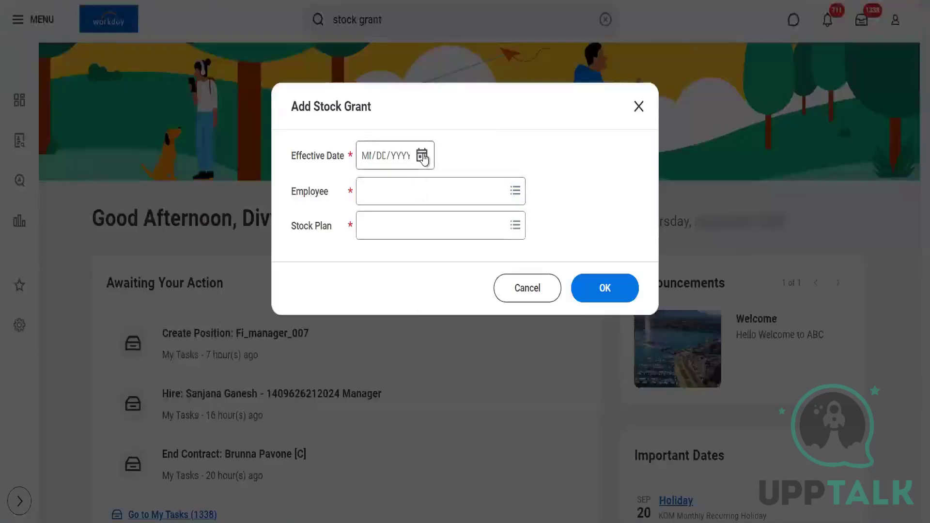
Step: Set the effective date to 08/29/2024 and select the first matching employee
click(422, 157)
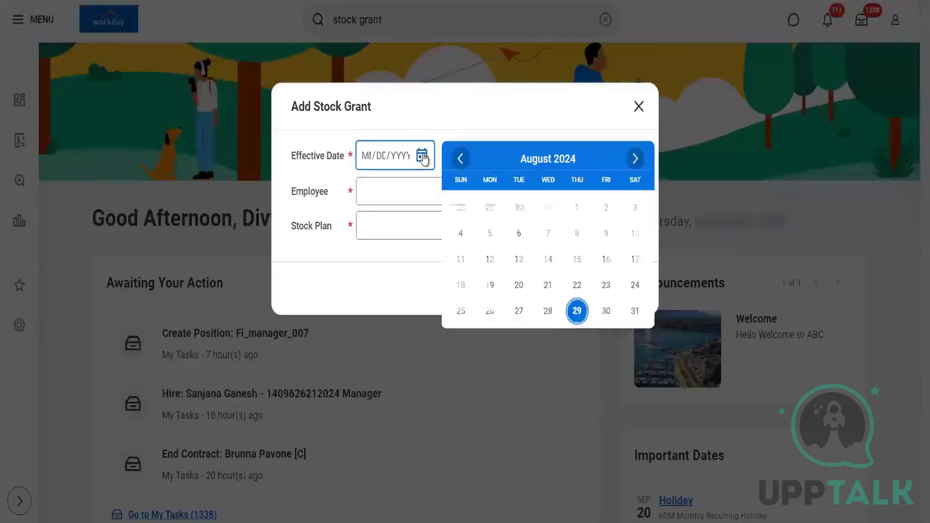
click(577, 312)
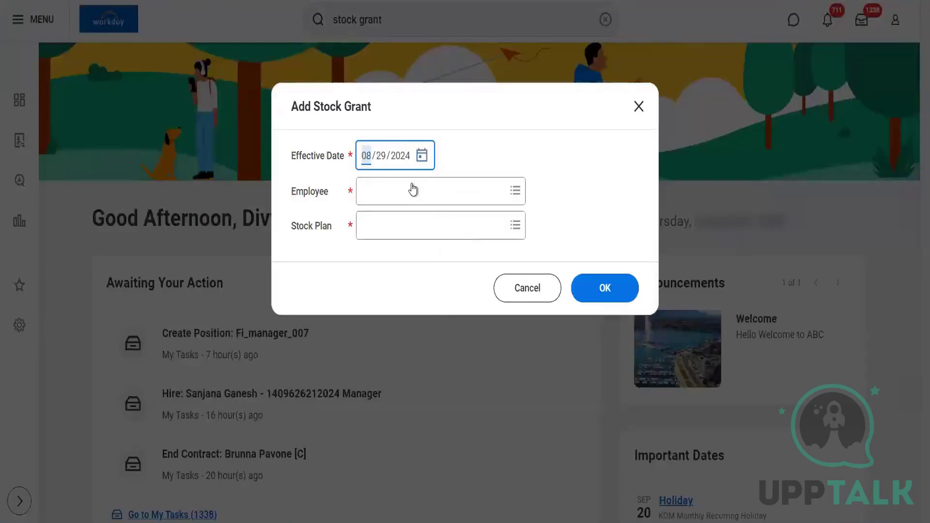
click(411, 185)
text(John)
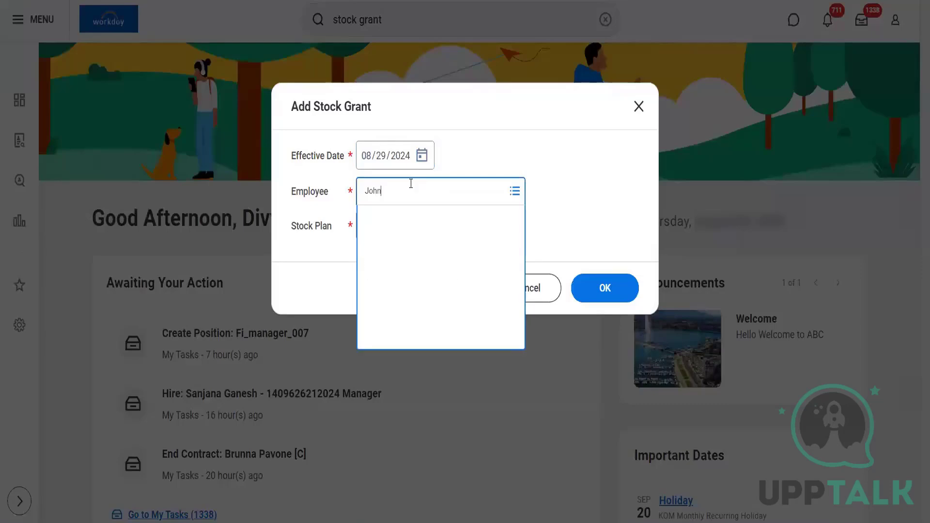
key(Return)
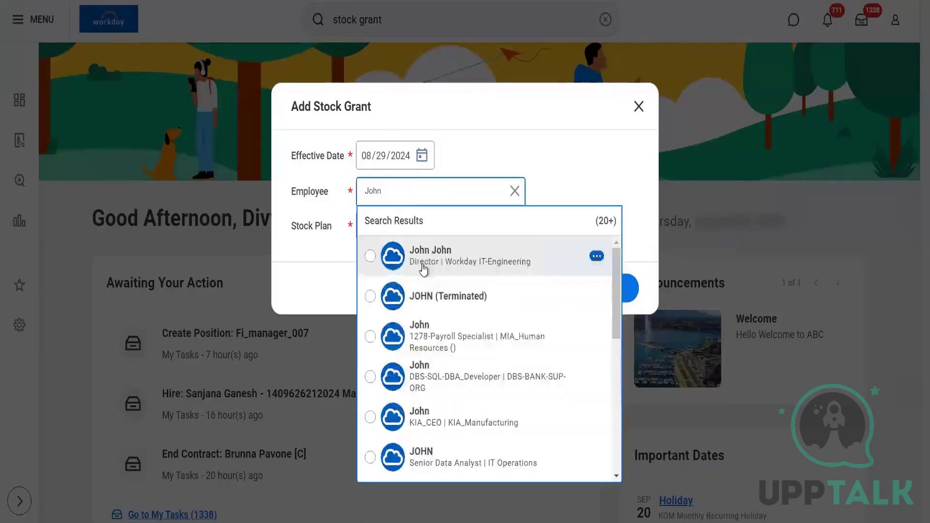
click(424, 269)
Step: Choose ALDI Stock Plan as the stock plan, preview its details, and submit the grant
click(382, 224)
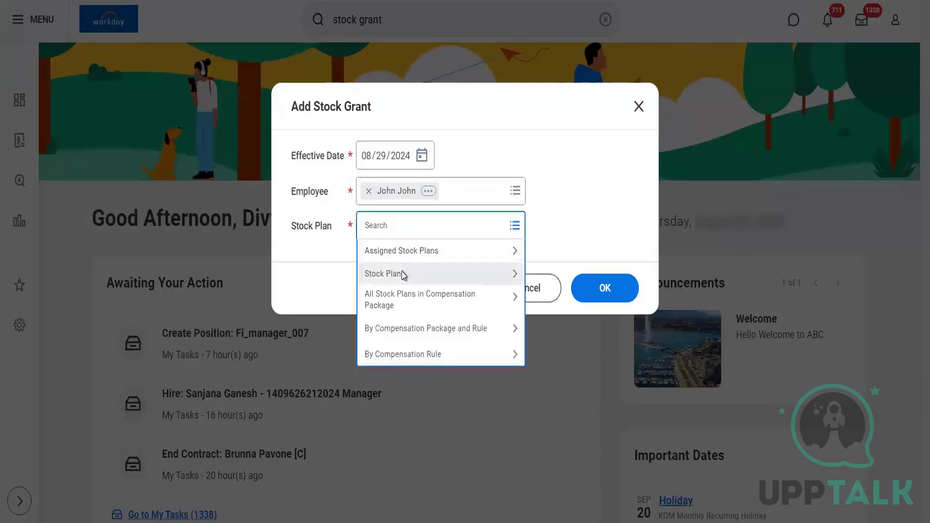
click(404, 274)
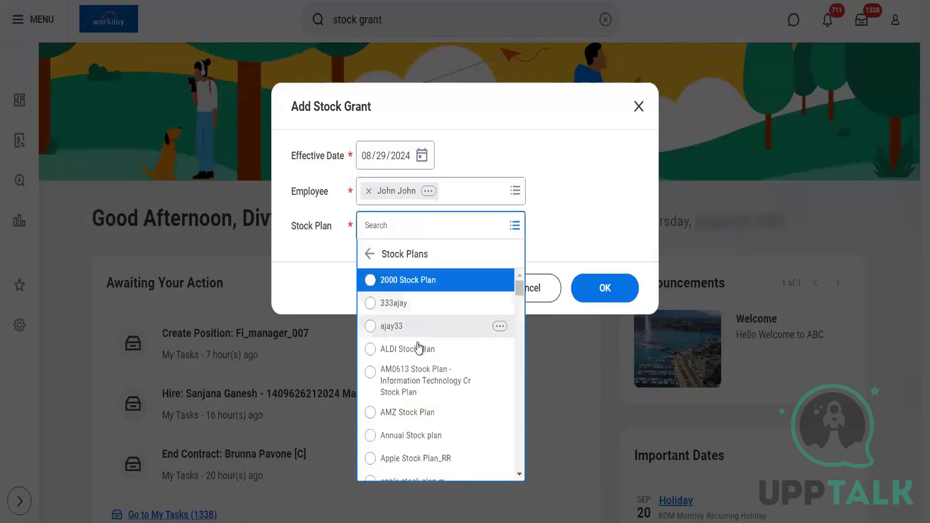
click(427, 350)
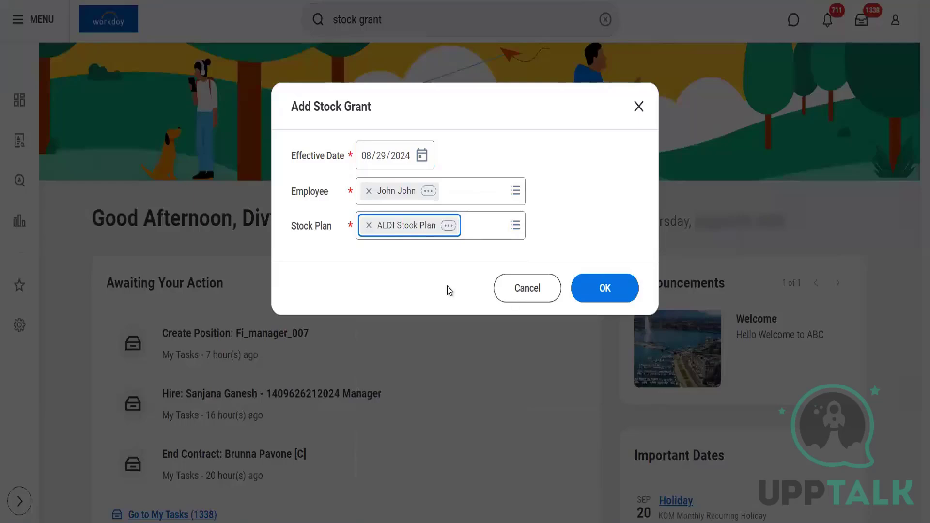
click(449, 226)
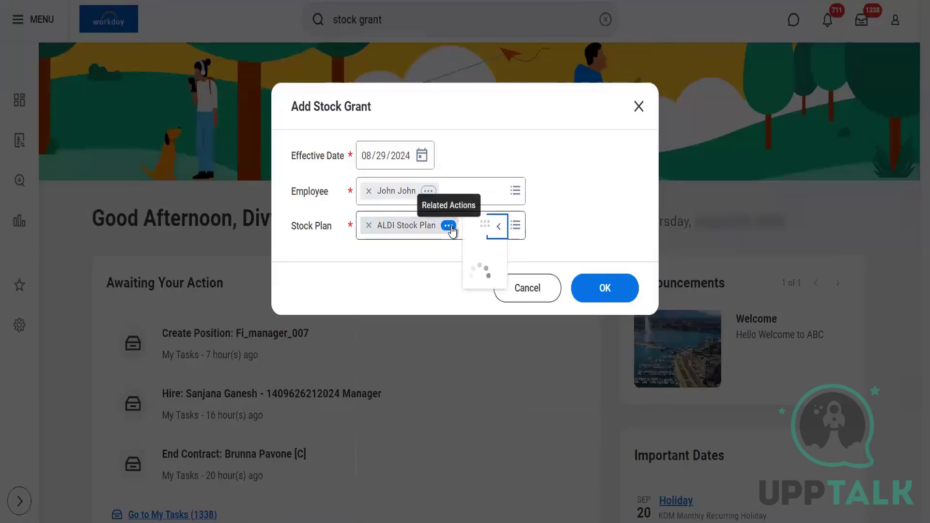
right_click(523, 289)
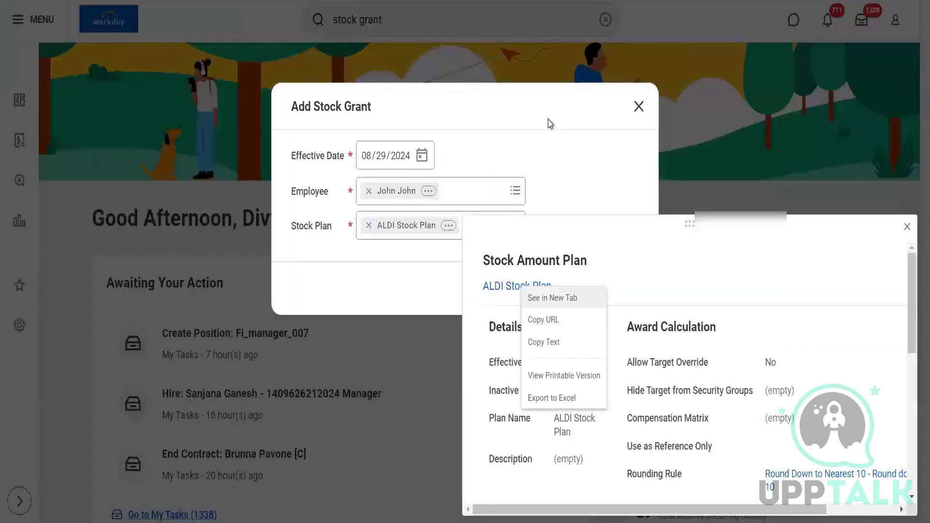
double_click(549, 121)
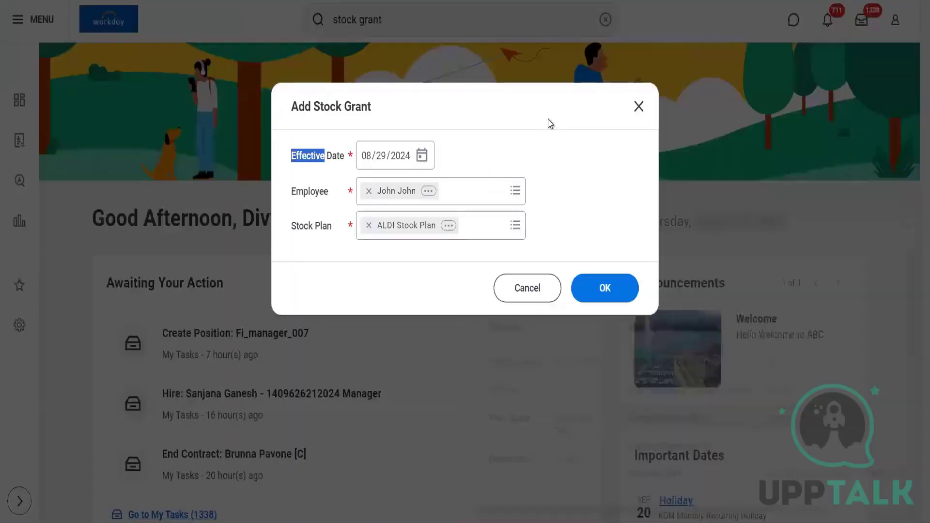
click(608, 292)
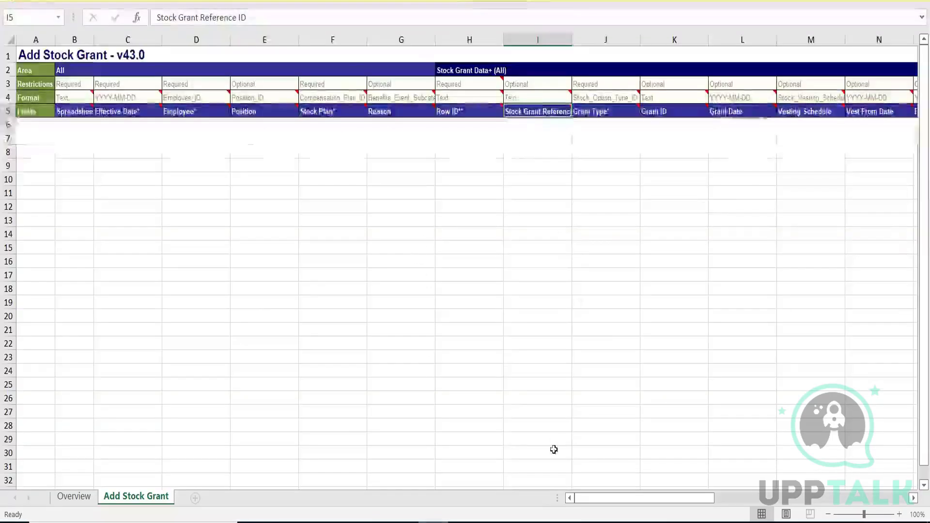
Step: Scroll across the Excel Add Stock Grant template sheet to review its columns
drag(595, 498, 612, 480)
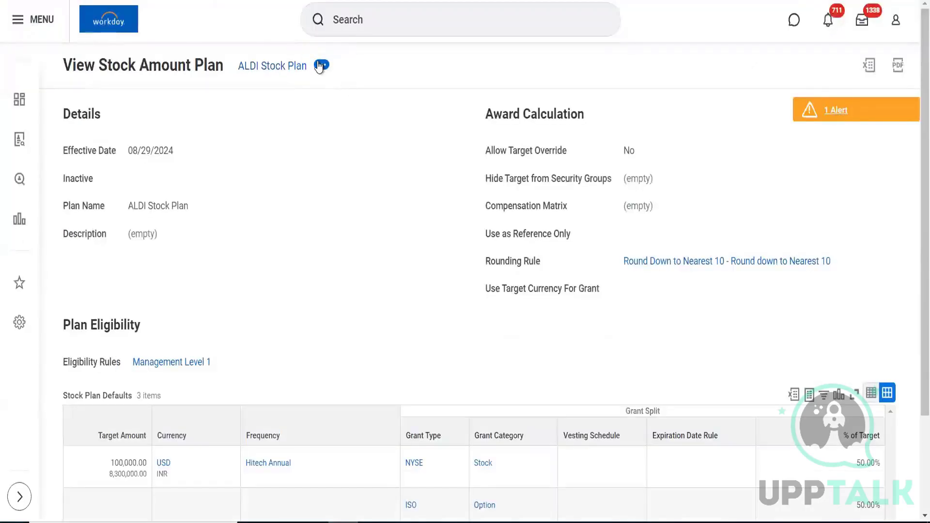
Step: Open ALDI Stock Plan's related actions and bring up its Integration IDs submenu
click(321, 66)
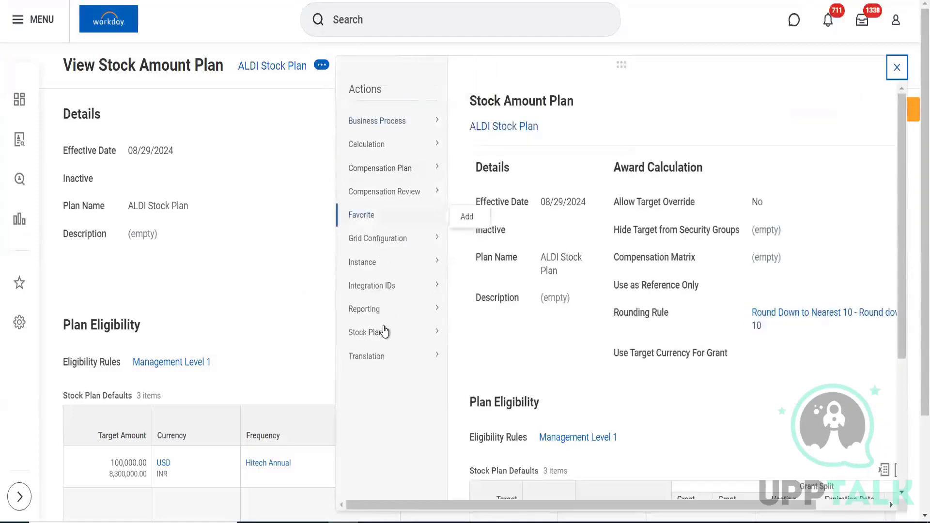
mouse_move(385, 317)
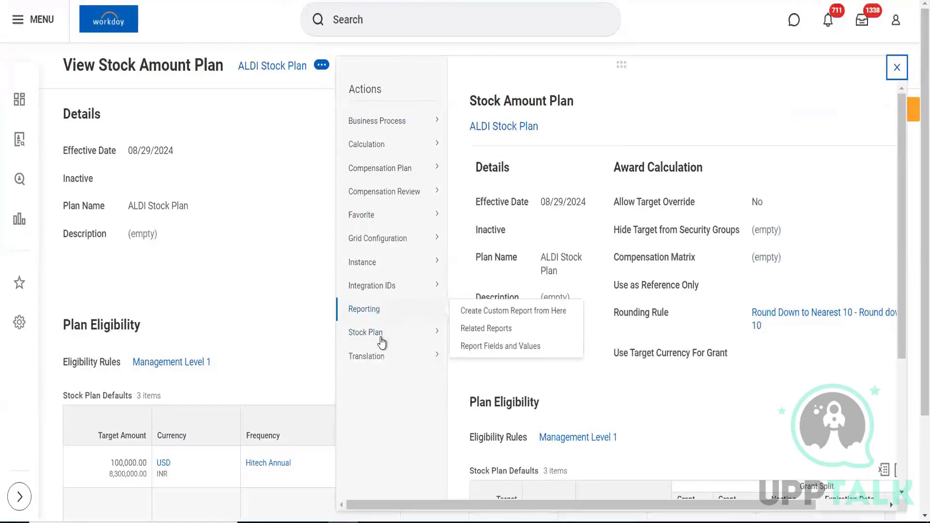
mouse_move(380, 266)
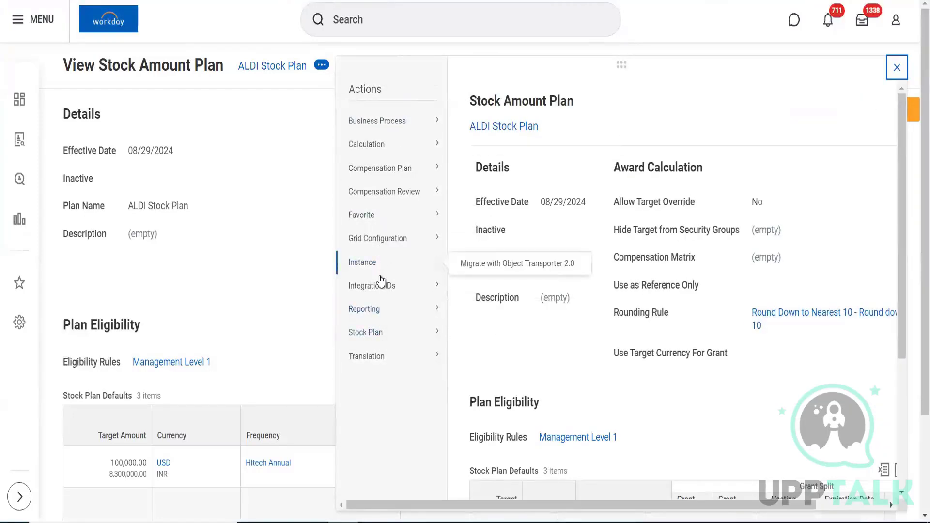
mouse_move(381, 287)
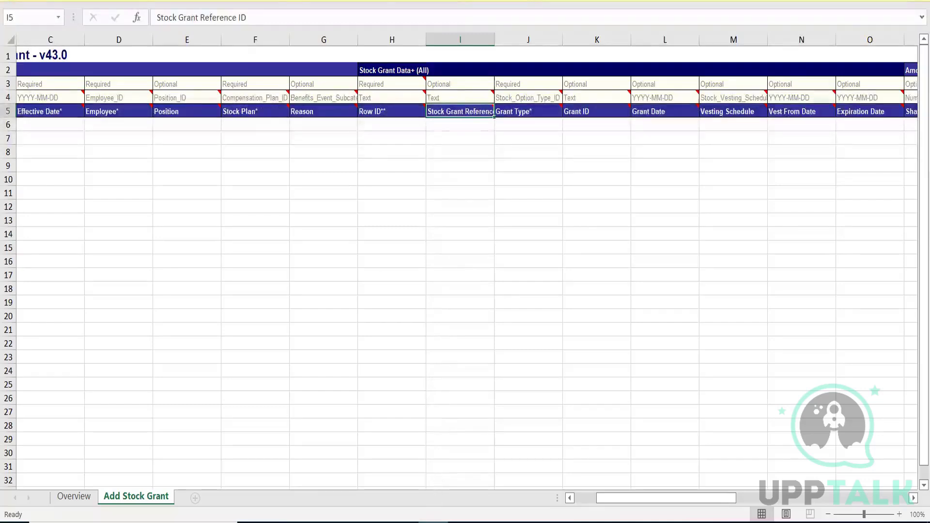
click(434, 522)
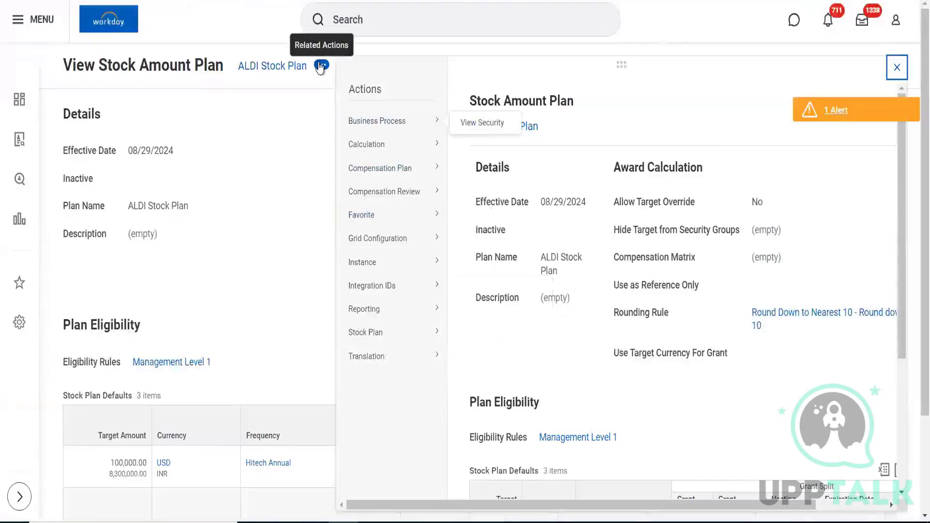
mouse_move(384, 271)
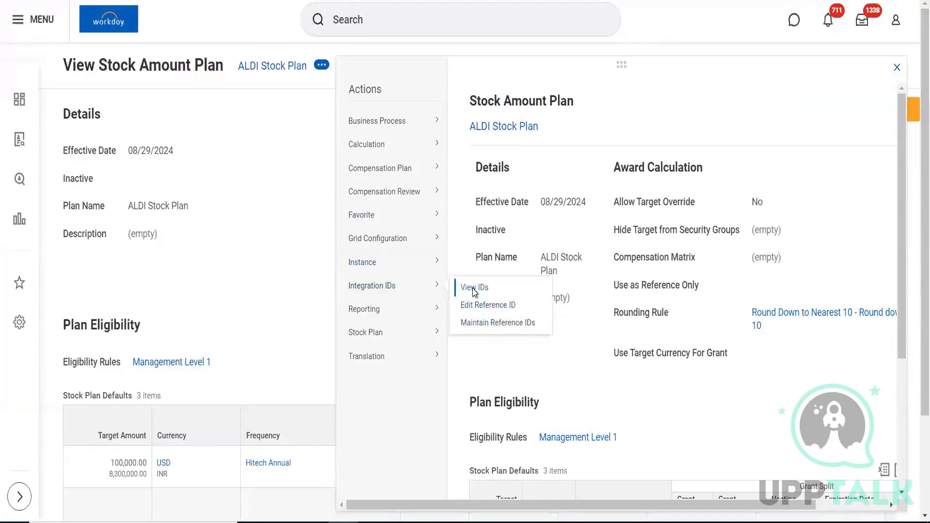
Step: View ALDI Stock Plan's integration IDs, copy Compensation_Plan_ID STOCK_AMOUNT_PLAN-6-64, and pick Excel cell F6
click(474, 290)
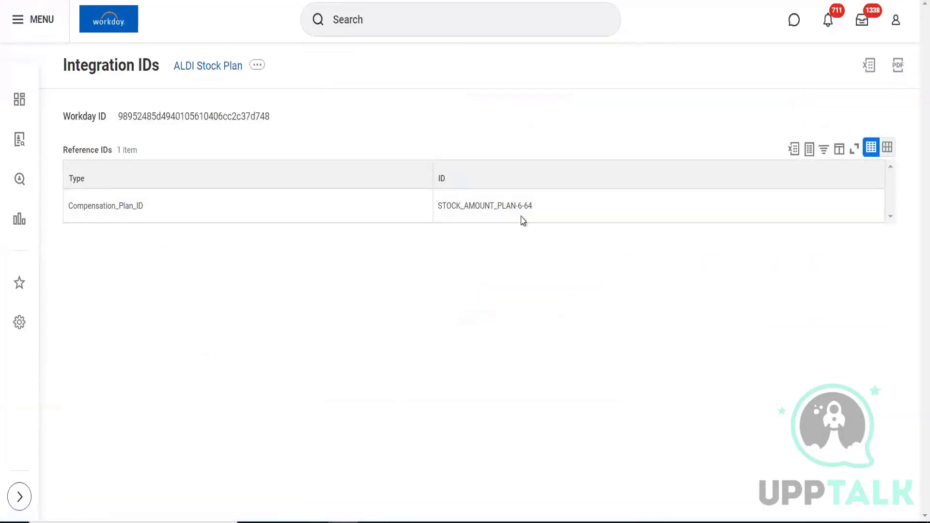
drag(534, 209, 441, 207)
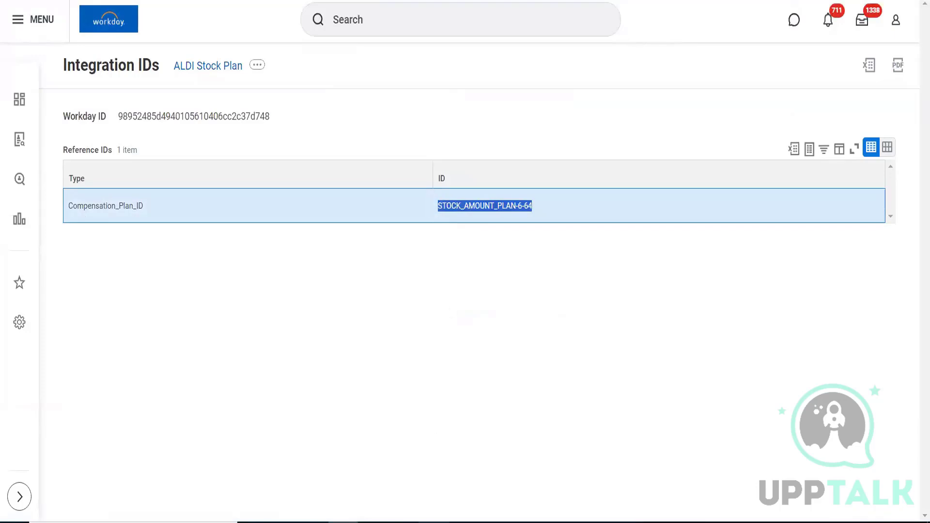
click(434, 522)
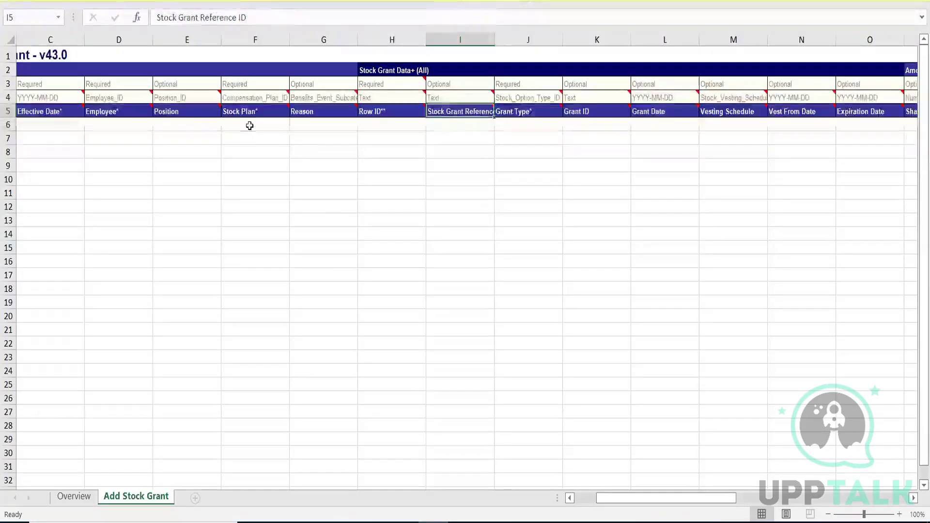
click(249, 126)
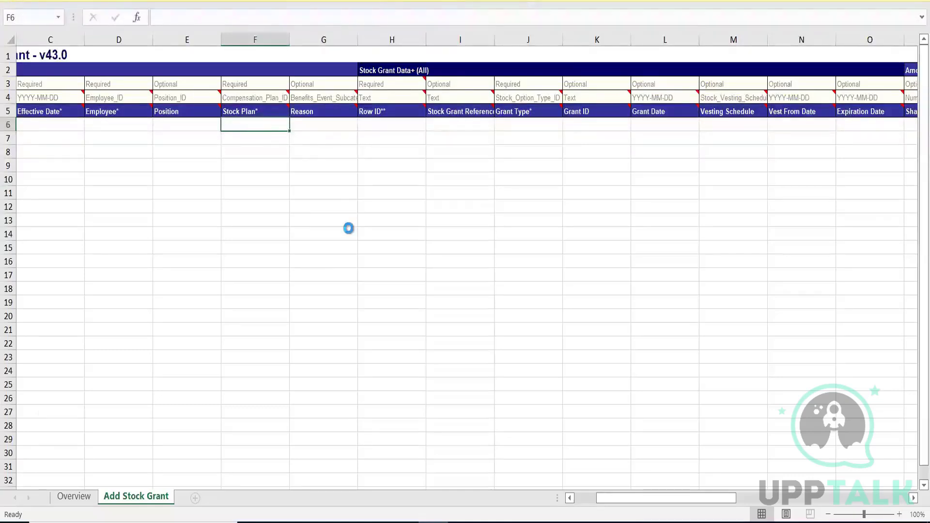
click(343, 522)
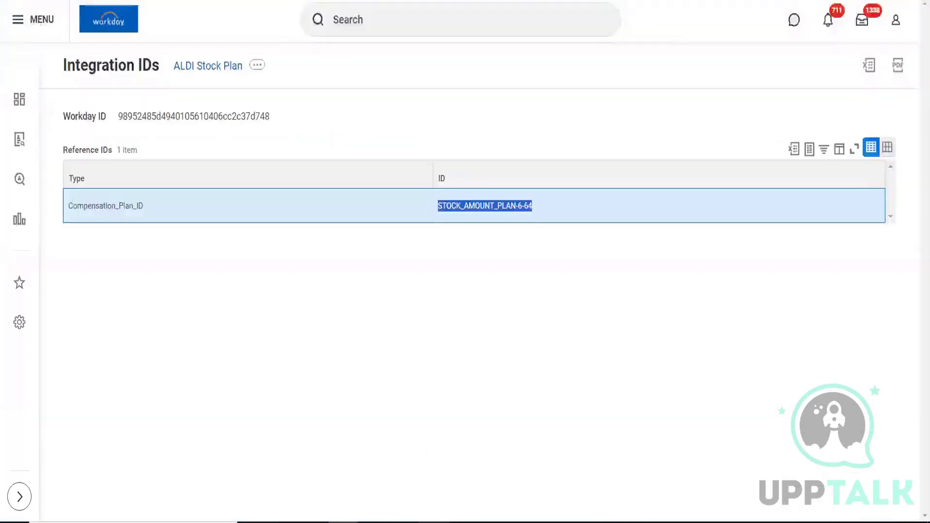
click(393, 304)
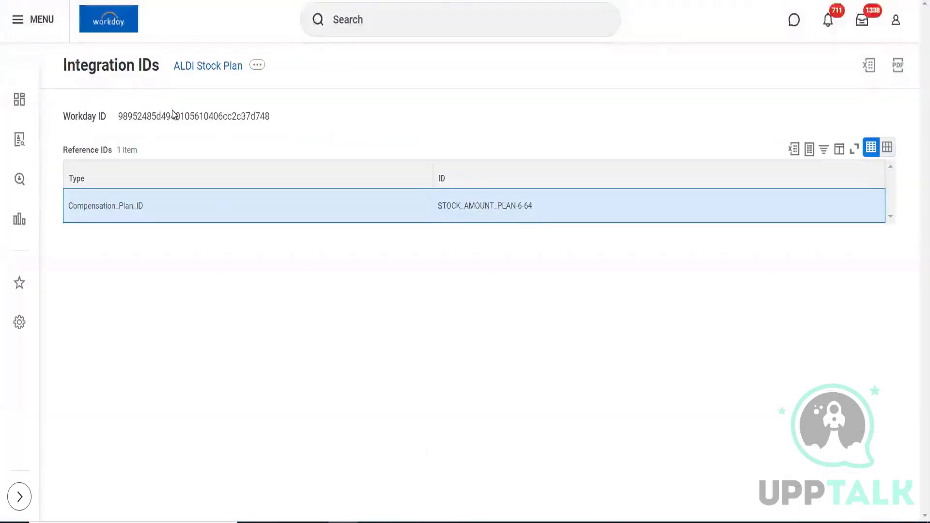